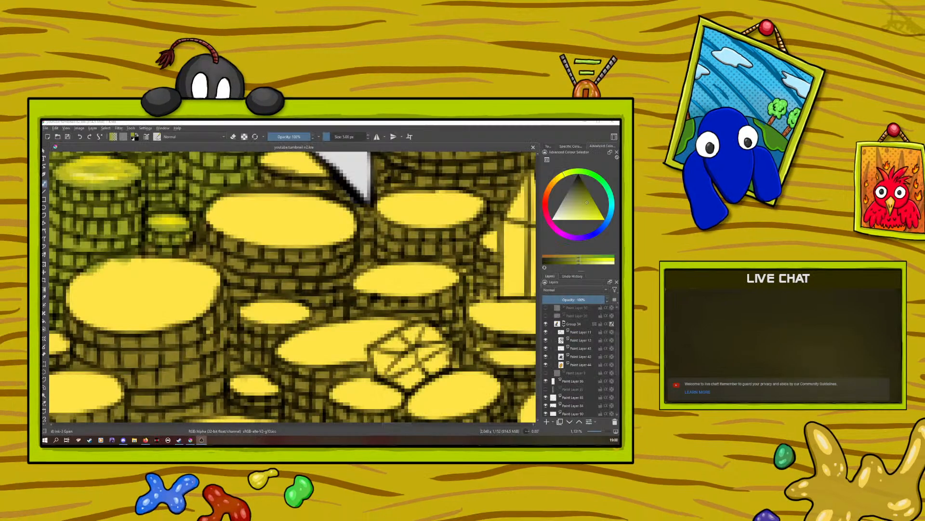
# Look over the gold coin pile around the dragon's claws, comparing the shaded coins with the still flat yellow ones
pyautogui.scroll(-10, 424, 372)
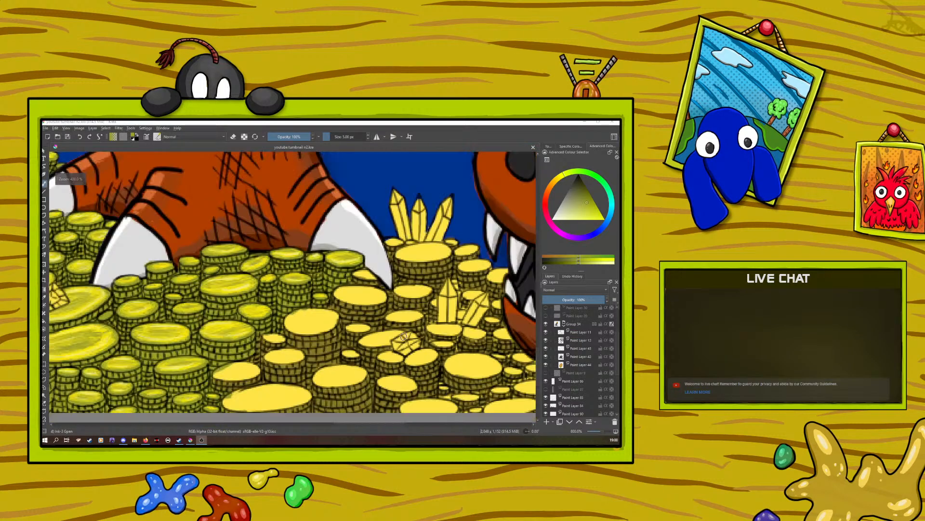
pyautogui.scroll(3, 328, 331)
pyautogui.scroll(2, 325, 330)
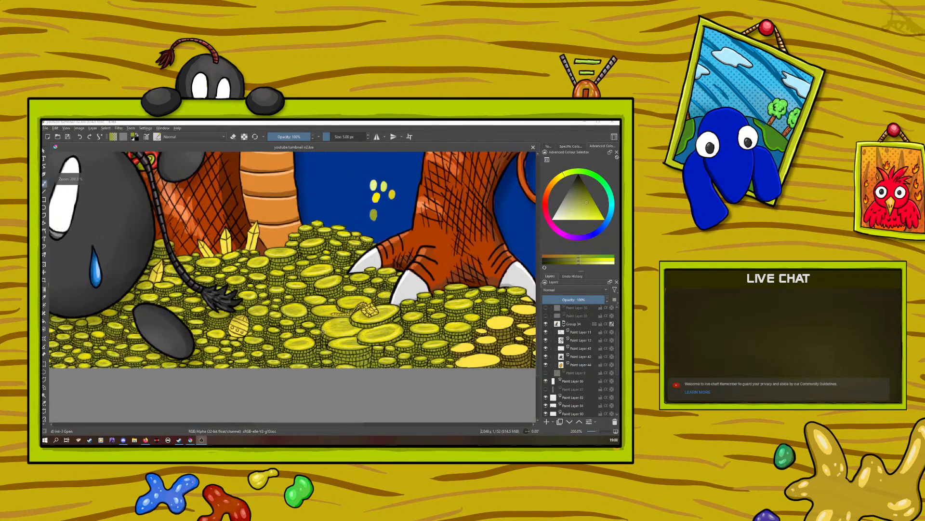
pyautogui.scroll(1, 324, 334)
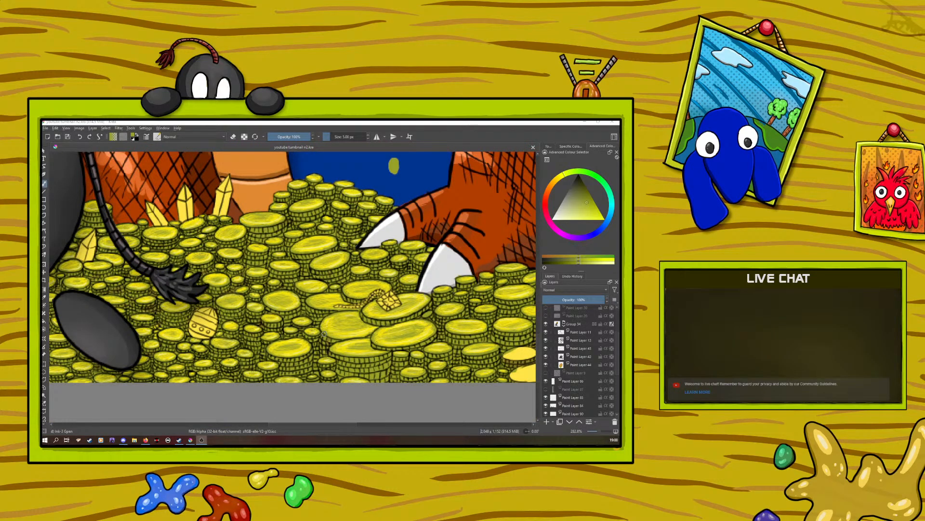
pyautogui.scroll(-3, 323, 334)
pyautogui.scroll(4, 323, 334)
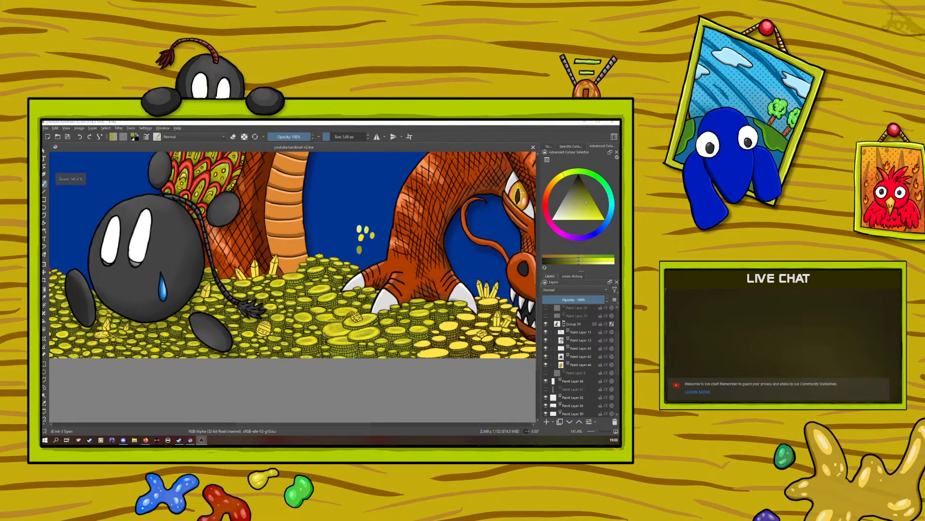
pyautogui.scroll(-4, 324, 332)
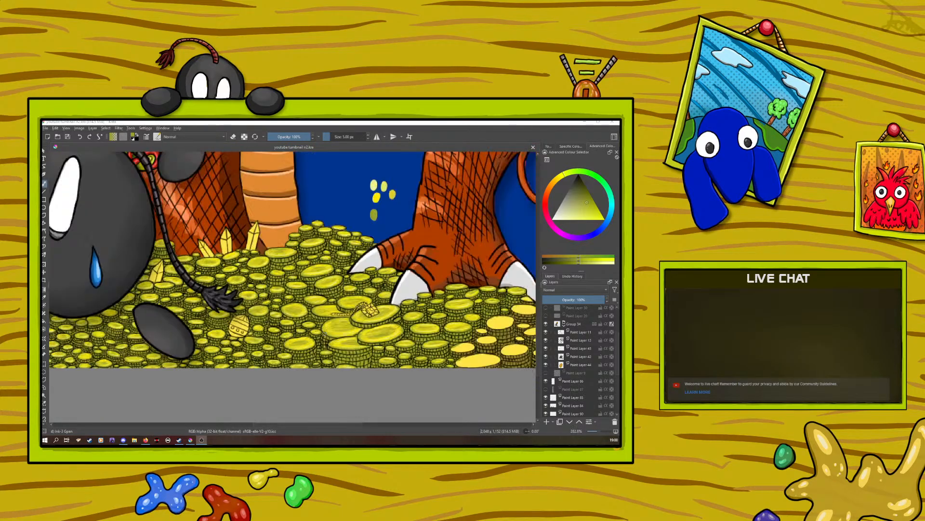
pyautogui.scroll(-2, 347, 333)
pyautogui.scroll(5, 347, 333)
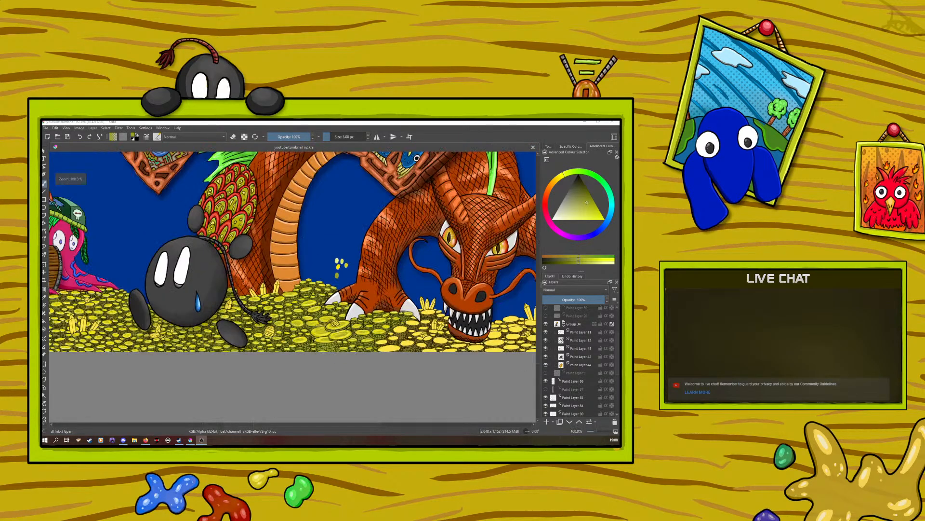
pyautogui.scroll(1, 347, 334)
pyautogui.scroll(-2, 342, 331)
pyautogui.scroll(2, 336, 329)
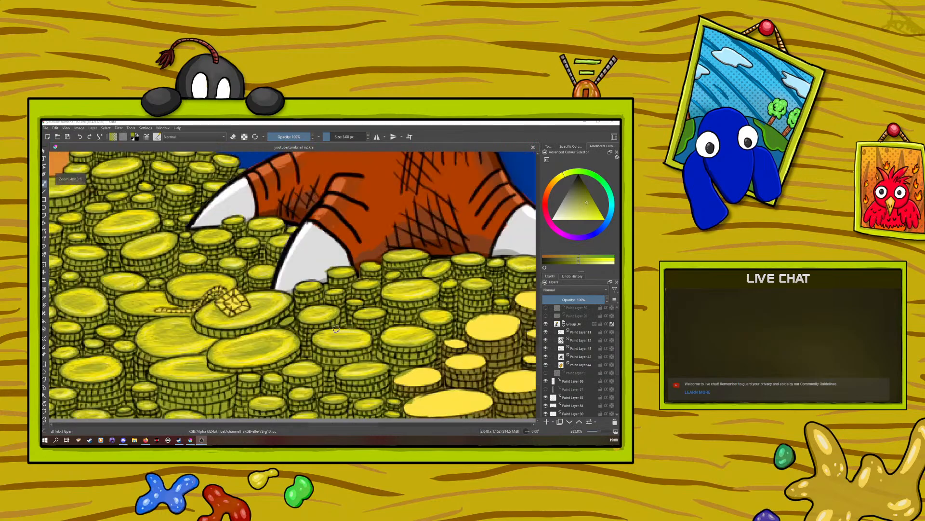
pyautogui.scroll(-4, 337, 329)
pyautogui.scroll(2, 336, 329)
pyautogui.scroll(3, 335, 327)
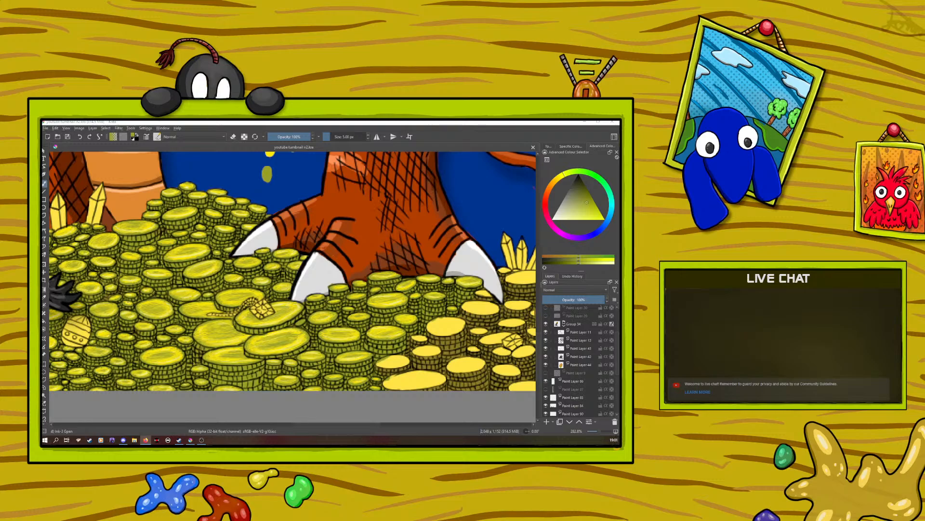
# Switch the painting window to full-screen mode
pyautogui.click(66, 129)
pyautogui.click(69, 141)
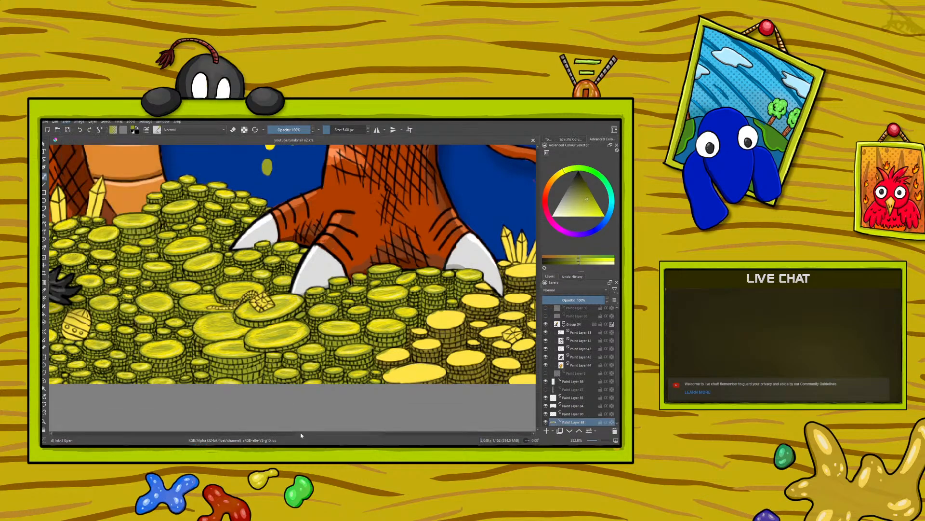
pyautogui.moveTo(300, 435); pyautogui.dragTo(307, 436)
# Sample the bright yellow swatch and brush it onto the large coin stack in front of the dragon's claw
pyautogui.click(44, 291)
pyautogui.click(230, 146)
pyautogui.click(45, 177)
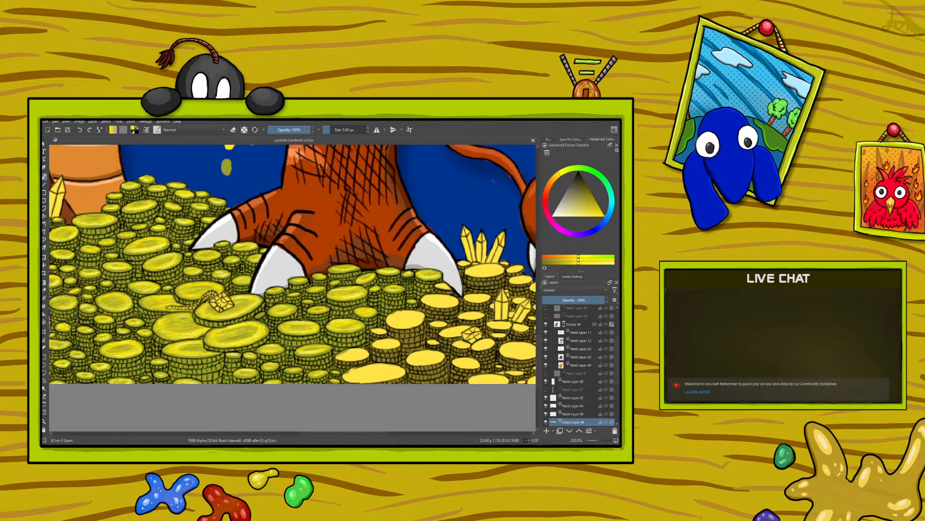
pyautogui.moveTo(215, 353); pyautogui.dragTo(227, 350)
# Sample the olive swatch and brush it onto the large coin stack in front of the dragon's claw
pyautogui.click(45, 292)
pyautogui.click(228, 163)
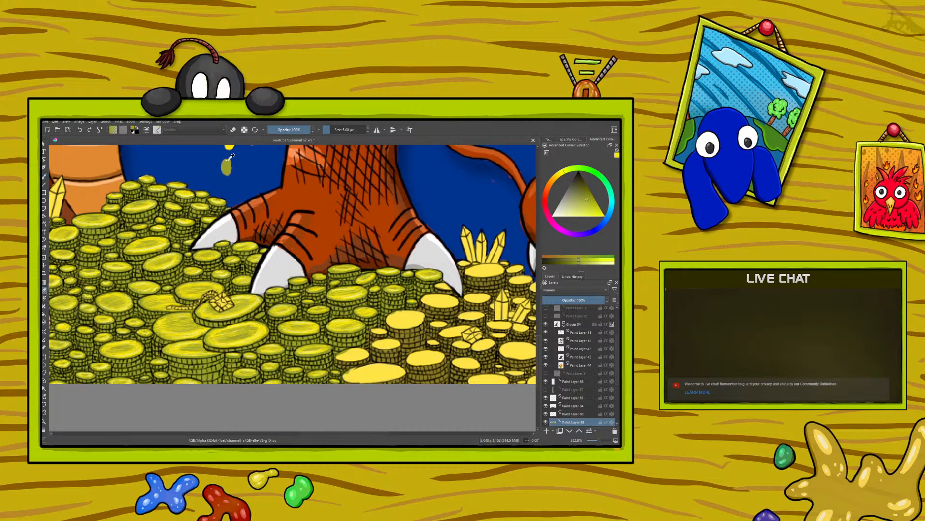
pyautogui.click(45, 175)
pyautogui.moveTo(593, 441); pyautogui.dragTo(597, 442)
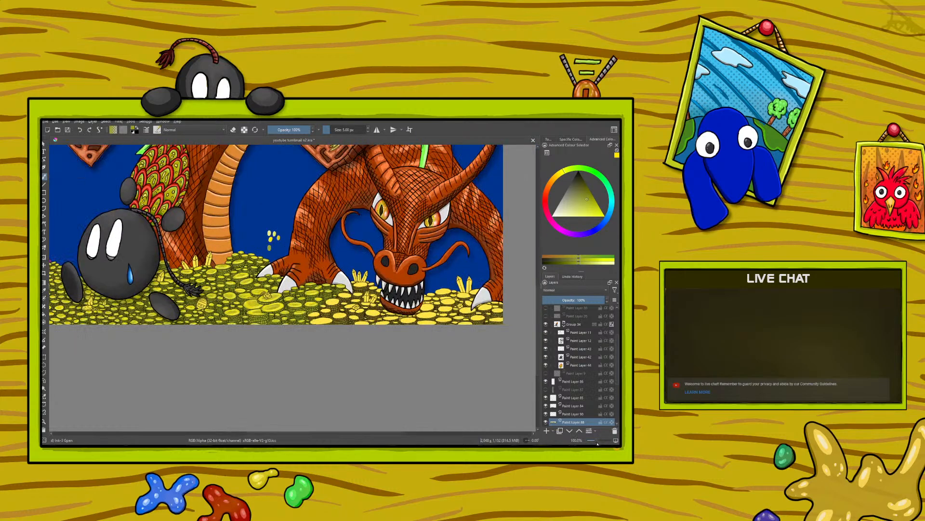
pyautogui.click(597, 442)
pyautogui.click(597, 442)
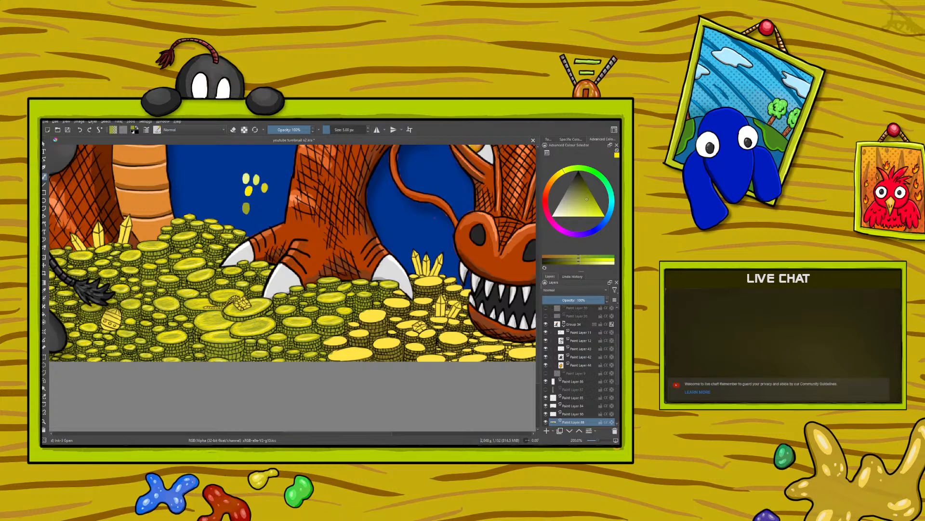
pyautogui.moveTo(236, 332); pyautogui.dragTo(243, 333)
# Rotate the canvas and repaint the coin top below the crystal cluster in olive with alpha preserved, undoing the first stroke
pyautogui.moveTo(295, 436); pyautogui.dragTo(310, 436)
pyautogui.rightClick(210, 313)
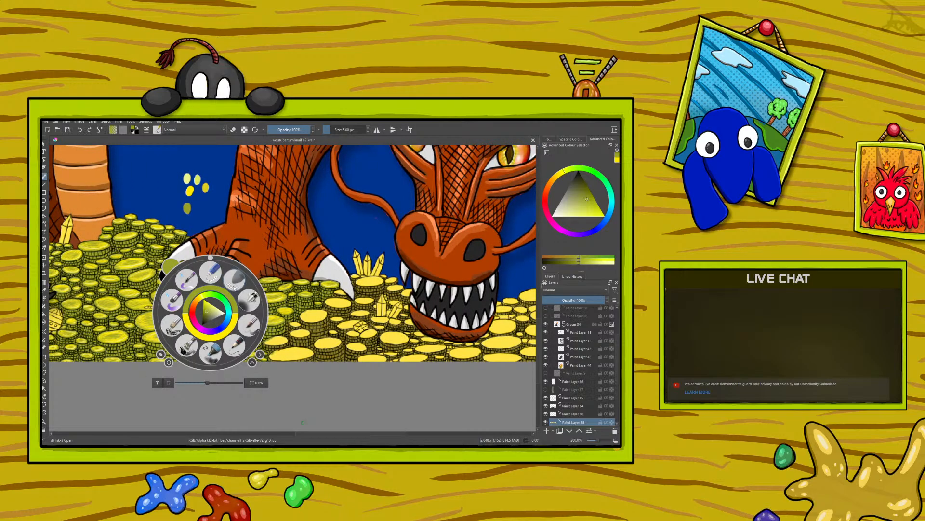
pyautogui.moveTo(210, 257); pyautogui.dragTo(155, 319)
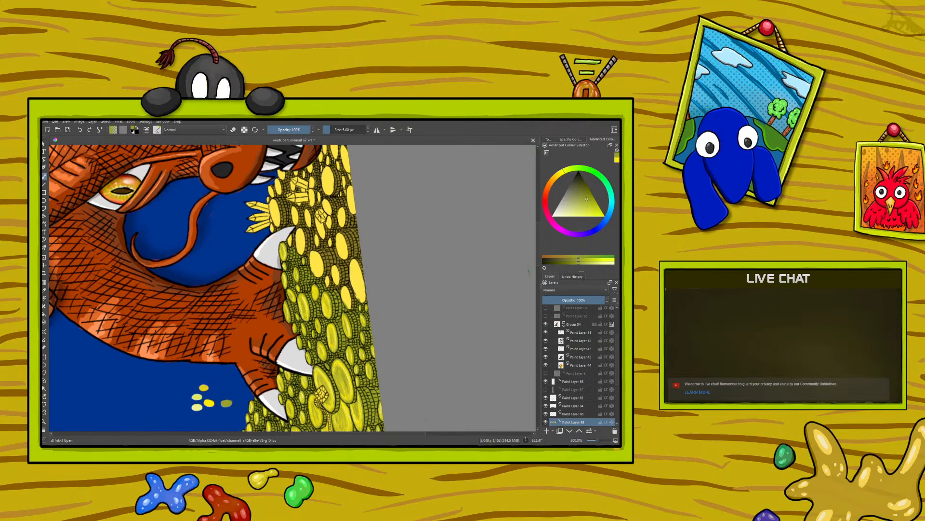
pyautogui.moveTo(537, 253)
pyautogui.mouseDown()
pyautogui.moveTo(525, 201)
pyautogui.moveTo(543, 265)
pyautogui.moveTo(542, 246)
pyautogui.mouseUp()
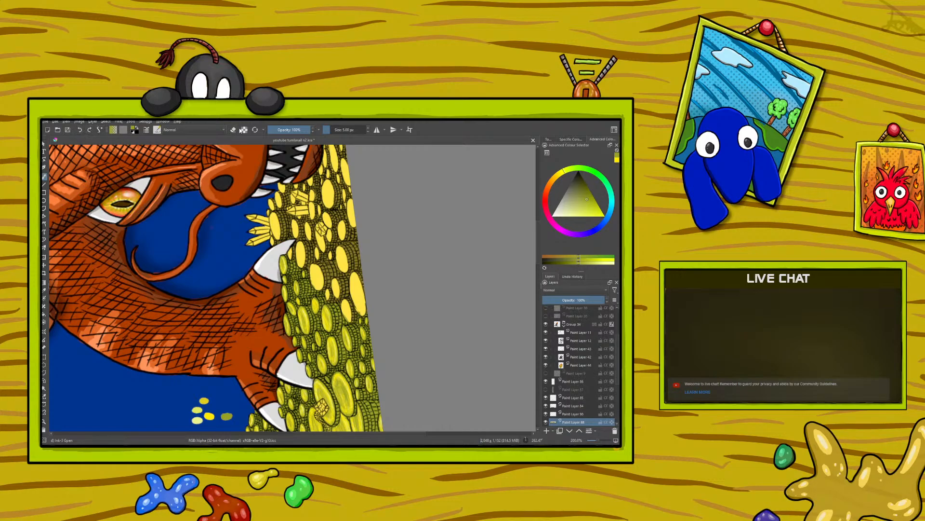
pyautogui.moveTo(271, 243)
pyautogui.mouseDown()
pyautogui.moveTo(273, 214)
pyautogui.moveTo(271, 238)
pyautogui.moveTo(273, 204)
pyautogui.mouseUp()
pyautogui.click(80, 130)
pyautogui.moveTo(272, 243)
pyautogui.mouseDown()
pyautogui.moveTo(274, 213)
pyautogui.moveTo(277, 231)
pyautogui.moveTo(278, 220)
pyautogui.mouseUp()
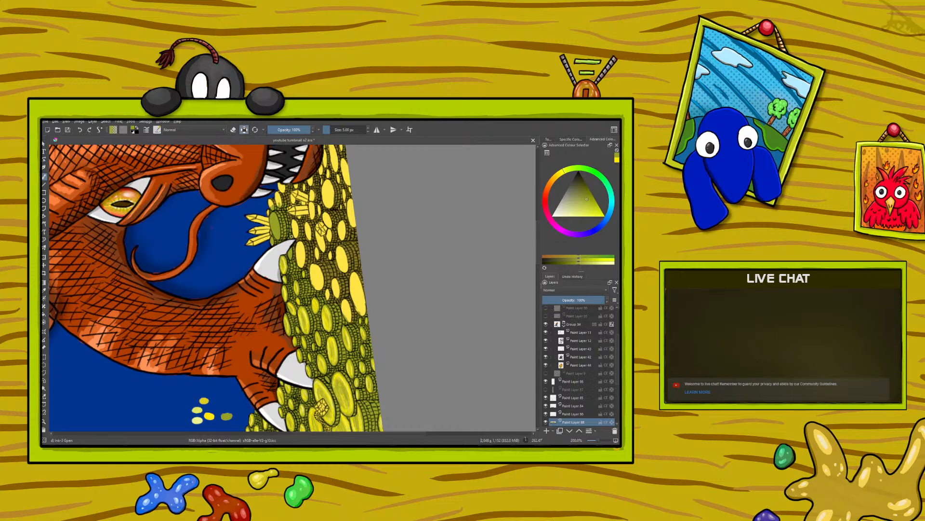
# Paint the flat yellow coin tops between the dragon's claw and the canvas edge in olive
pyautogui.moveTo(294, 260)
pyautogui.mouseDown()
pyautogui.moveTo(303, 243)
pyautogui.moveTo(319, 277)
pyautogui.moveTo(320, 264)
pyautogui.moveTo(319, 289)
pyautogui.moveTo(316, 266)
pyautogui.moveTo(313, 287)
pyautogui.moveTo(311, 277)
pyautogui.mouseUp()
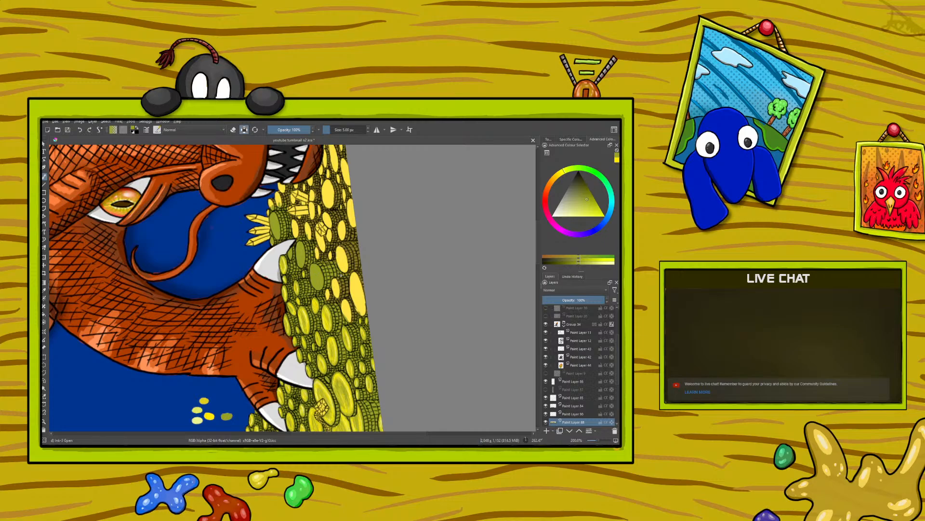
pyautogui.moveTo(347, 279)
pyautogui.mouseDown()
pyautogui.moveTo(328, 292)
pyautogui.moveTo(337, 294)
pyautogui.mouseUp()
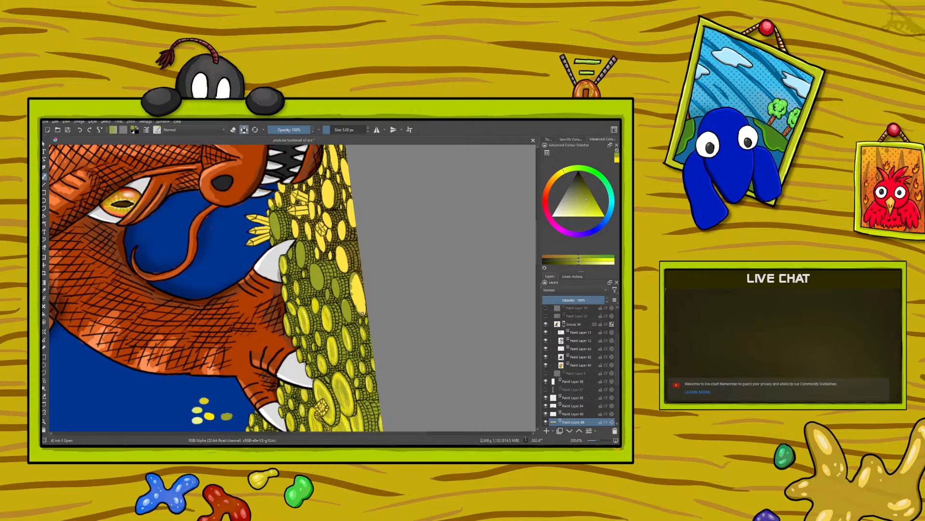
pyautogui.moveTo(359, 285)
pyautogui.mouseDown()
pyautogui.moveTo(361, 269)
pyautogui.moveTo(360, 308)
pyautogui.moveTo(356, 281)
pyautogui.moveTo(351, 287)
pyautogui.mouseUp()
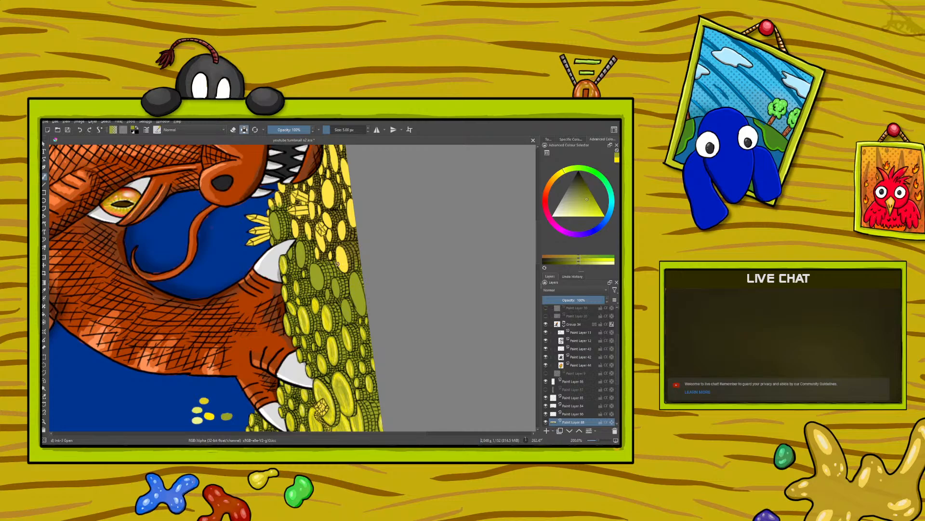
# Turn the canvas around and paint the remaining yellow coins near the claw and the small jewel in olive
pyautogui.rightClick(252, 209)
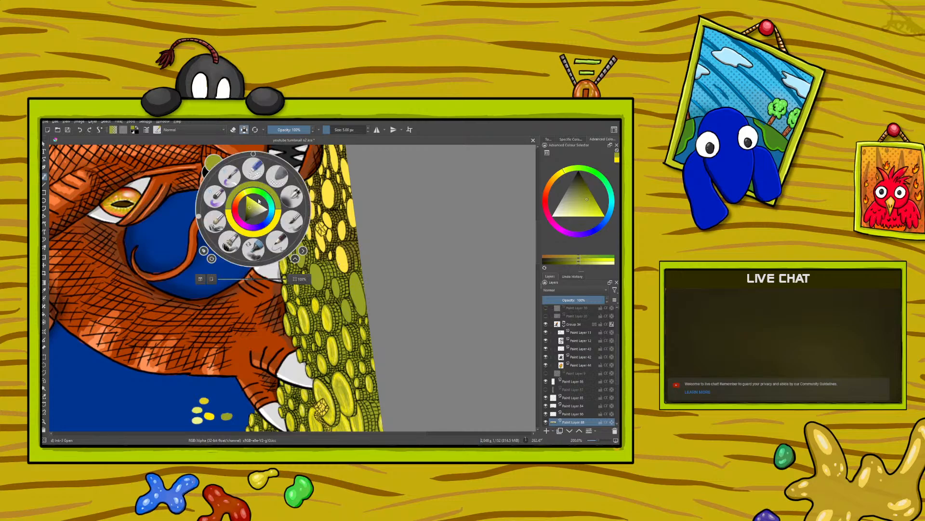
pyautogui.moveTo(199, 218)
pyautogui.mouseDown()
pyautogui.moveTo(224, 259)
pyautogui.moveTo(268, 265)
pyautogui.moveTo(303, 238)
pyautogui.moveTo(308, 194)
pyautogui.mouseUp()
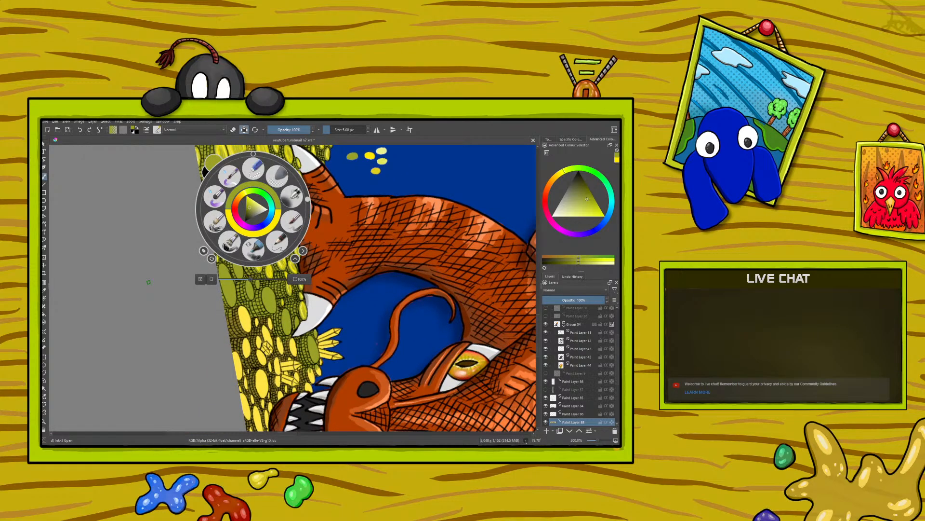
pyautogui.click(306, 342)
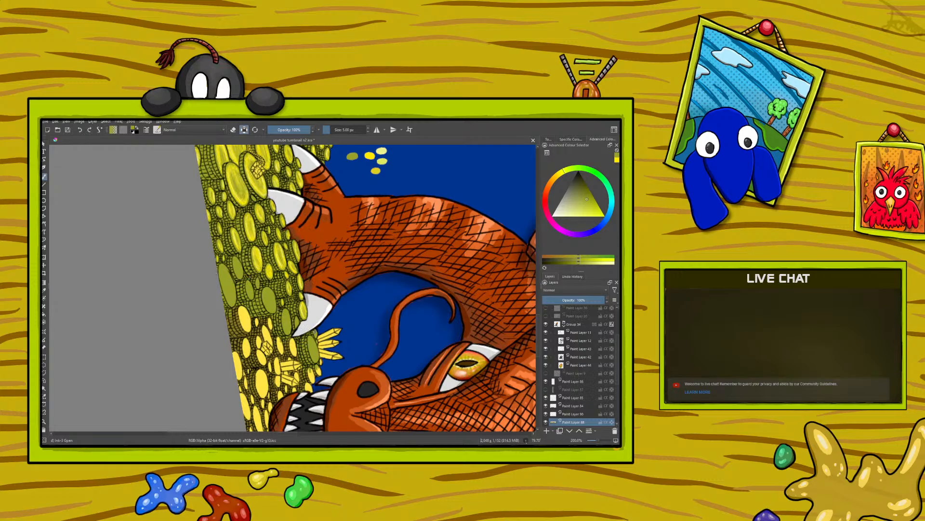
pyautogui.moveTo(245, 306)
pyautogui.mouseDown()
pyautogui.moveTo(268, 340)
pyautogui.moveTo(265, 326)
pyautogui.mouseUp()
pyautogui.moveTo(259, 334); pyautogui.dragTo(243, 354)
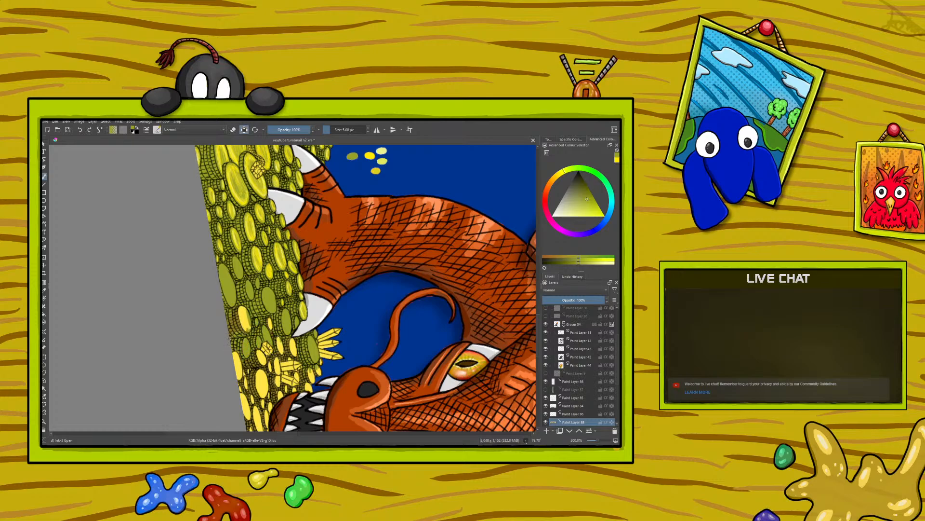
pyautogui.moveTo(241, 309); pyautogui.dragTo(252, 334)
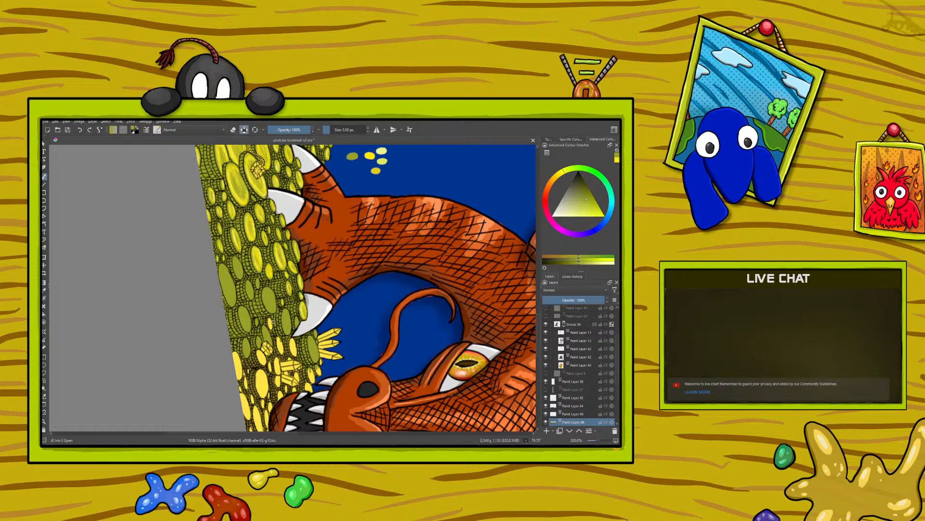
pyautogui.moveTo(269, 319); pyautogui.dragTo(283, 353)
pyautogui.moveTo(292, 351); pyautogui.dragTo(296, 350)
# Select the painted colour swatches with a rectangular selection and move them into the blue gap beside the dragon's whisker
pyautogui.rightClick(166, 333)
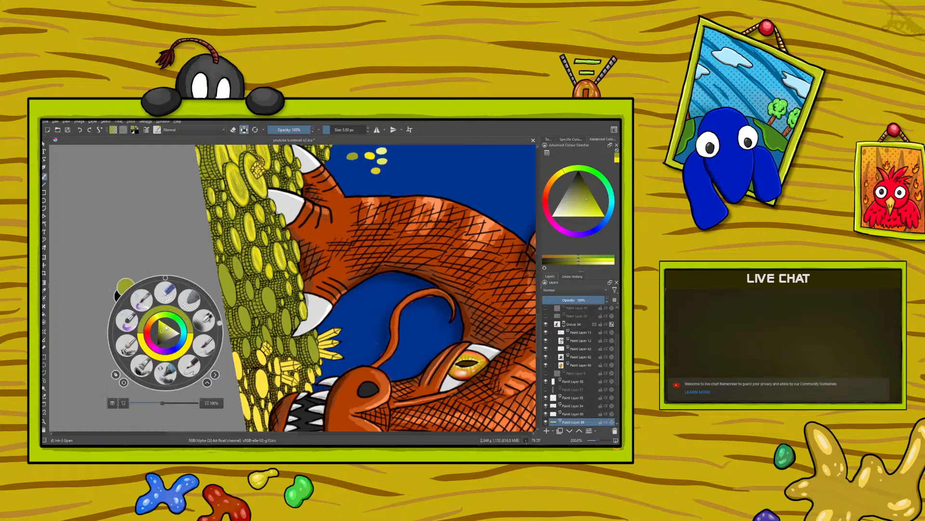
pyautogui.moveTo(219, 323); pyautogui.dragTo(110, 323)
pyautogui.click(80, 211)
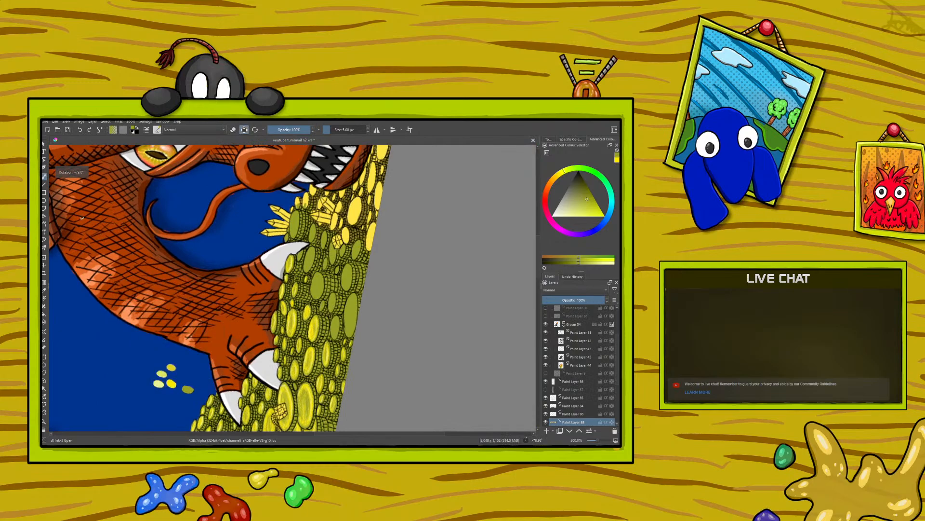
pyautogui.click(44, 357)
pyautogui.moveTo(131, 347); pyautogui.dragTo(194, 407)
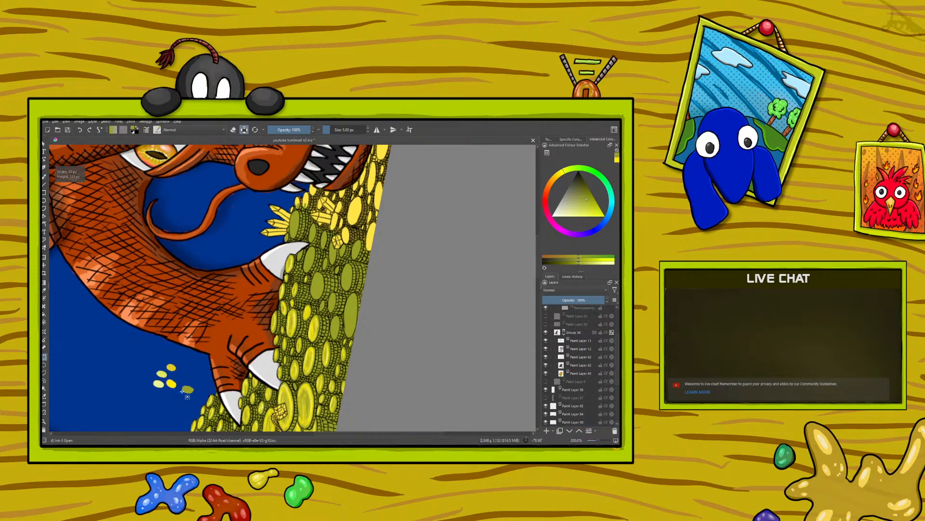
pyautogui.click(44, 265)
pyautogui.moveTo(155, 382); pyautogui.dragTo(212, 245)
pyautogui.press('b')
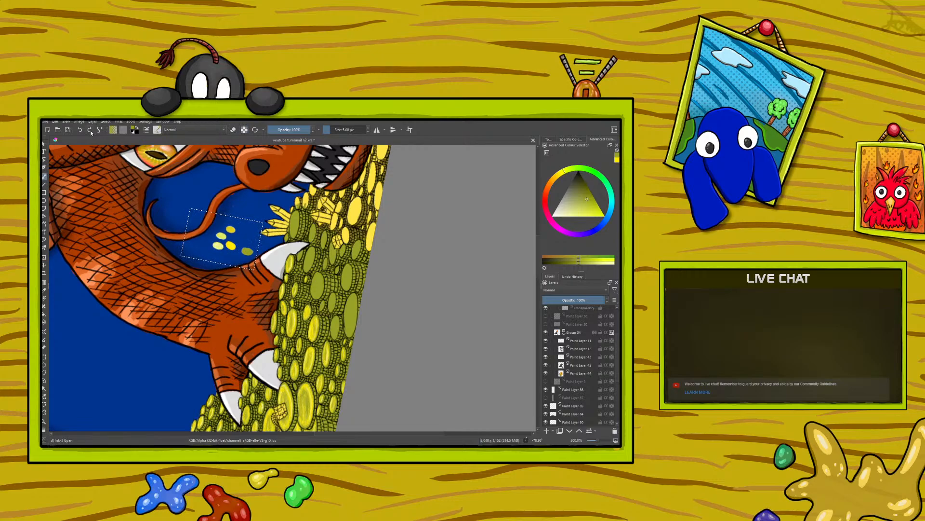
# Sample the bright yellow swatch as the brush colour and clear the selection
pyautogui.click(44, 291)
pyautogui.click(231, 245)
pyautogui.click(43, 175)
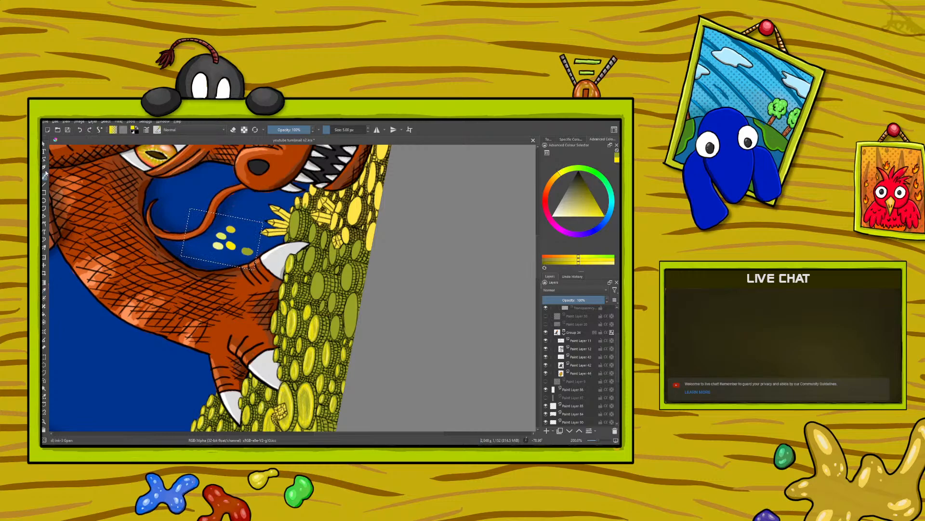
pyautogui.click(106, 121)
pyautogui.click(111, 134)
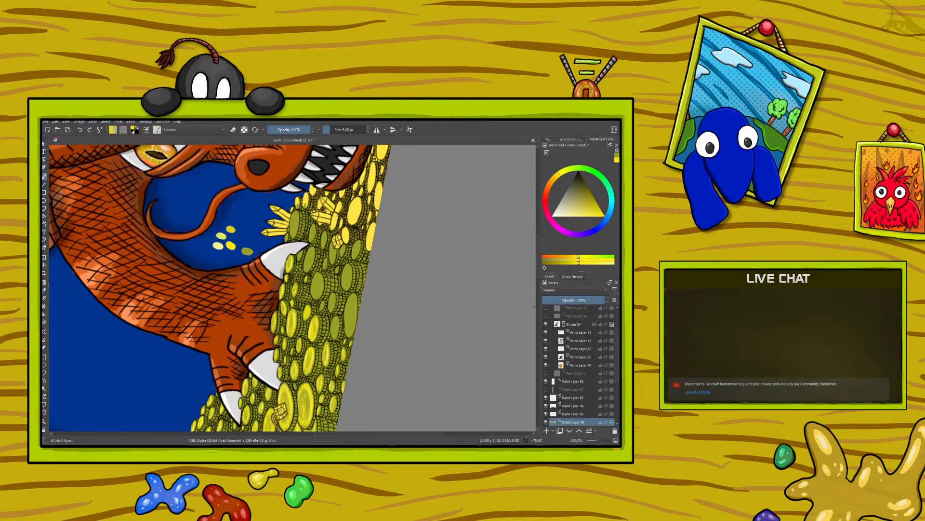
# Turn on alpha preservation and paint bright yellow highlights on the olive coins beside the crystal cluster and the claw tip
pyautogui.scroll(3, 538, 268)
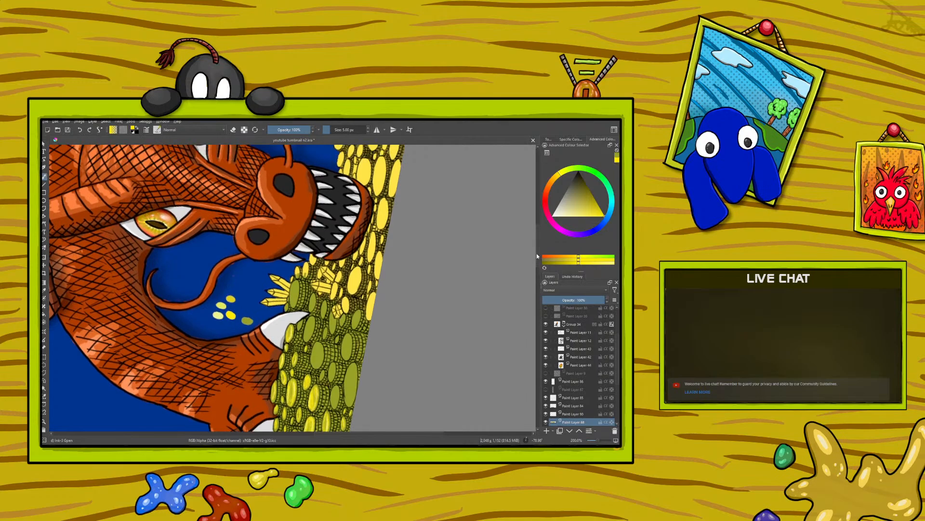
pyautogui.click(600, 440)
pyautogui.click(601, 440)
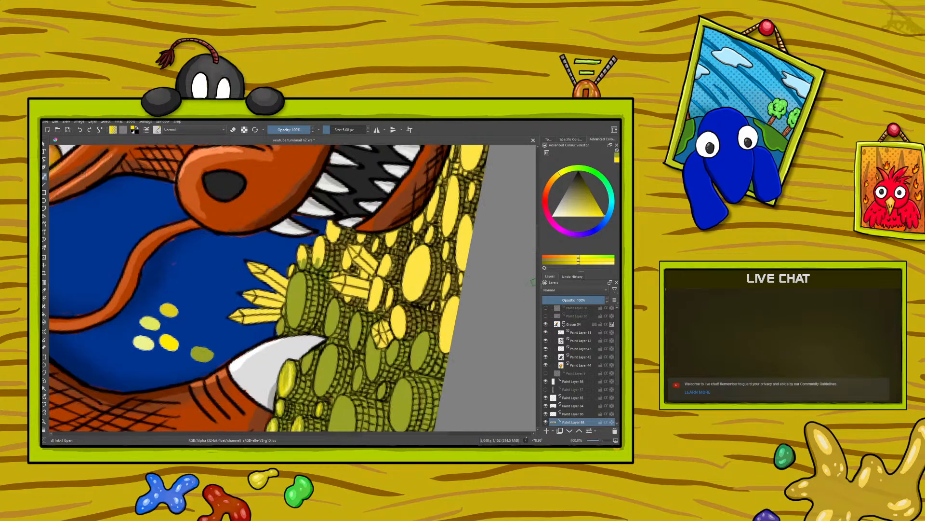
pyautogui.scroll(-5, 543, 256)
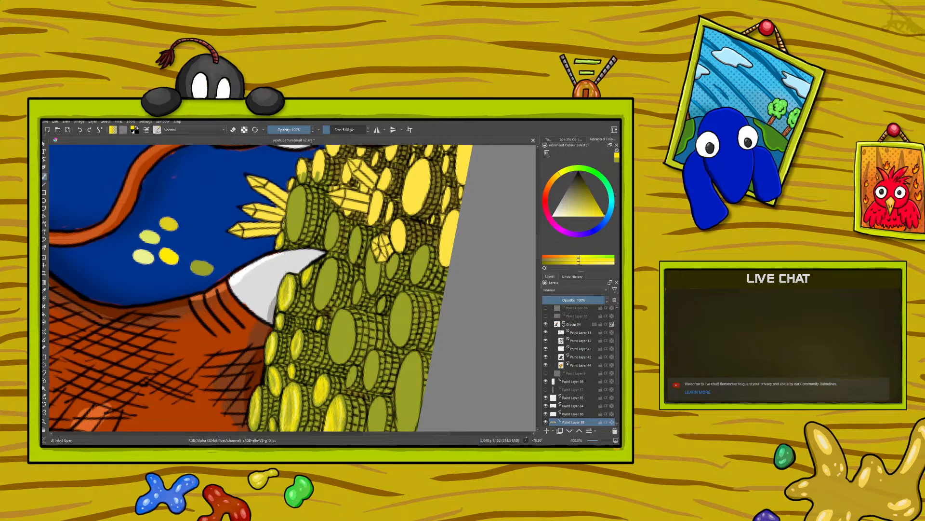
pyautogui.click(244, 129)
pyautogui.moveTo(300, 214)
pyautogui.mouseDown()
pyautogui.moveTo(295, 193)
pyautogui.moveTo(298, 233)
pyautogui.moveTo(290, 217)
pyautogui.mouseUp()
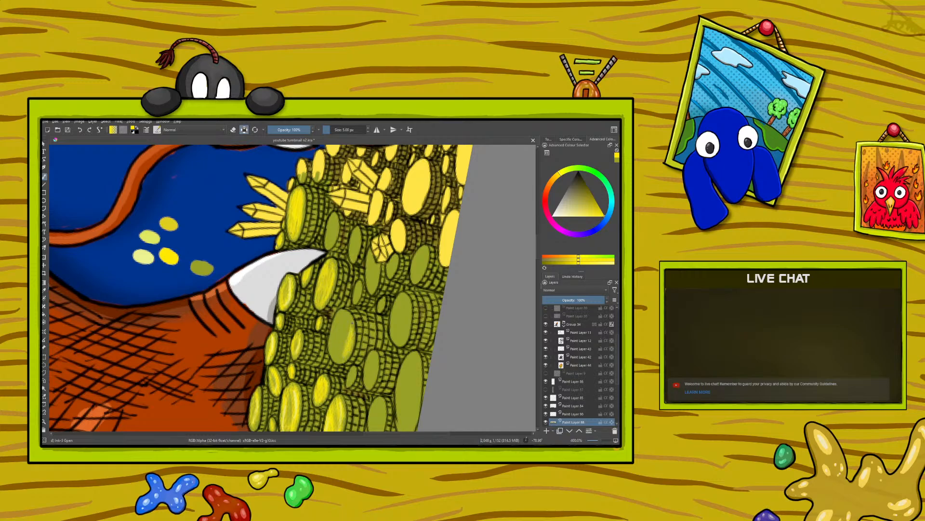
# Cover the large olive coin in the middle of the pile beside the claw with bright yellow highlight strokes
pyautogui.moveTo(347, 325); pyautogui.dragTo(344, 337)
pyautogui.moveTo(346, 321); pyautogui.dragTo(342, 333)
pyautogui.moveTo(344, 314); pyautogui.dragTo(335, 347)
pyautogui.moveTo(335, 340); pyautogui.dragTo(335, 357)
pyautogui.moveTo(336, 343); pyautogui.dragTo(344, 359)
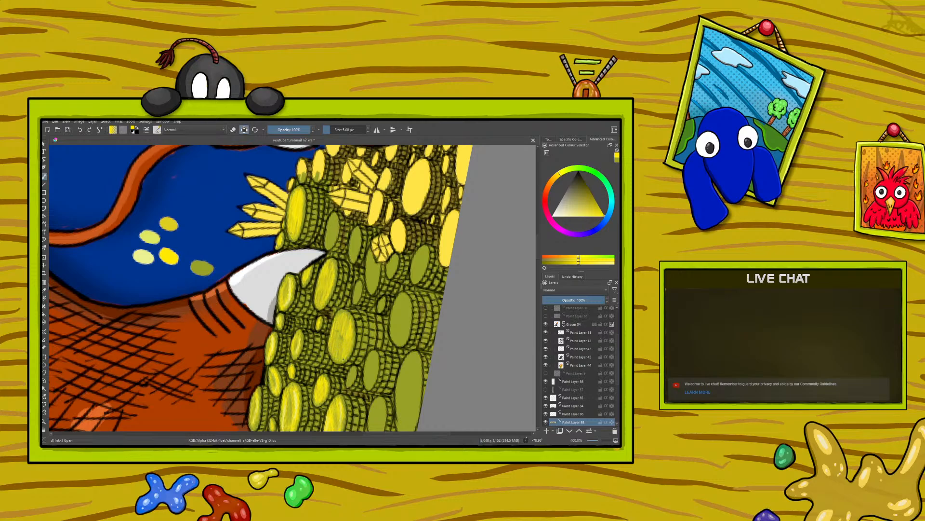
pyautogui.moveTo(342, 328)
pyautogui.mouseDown()
pyautogui.moveTo(340, 350)
pyautogui.moveTo(331, 341)
pyautogui.mouseUp()
pyautogui.moveTo(343, 329); pyautogui.dragTo(345, 318)
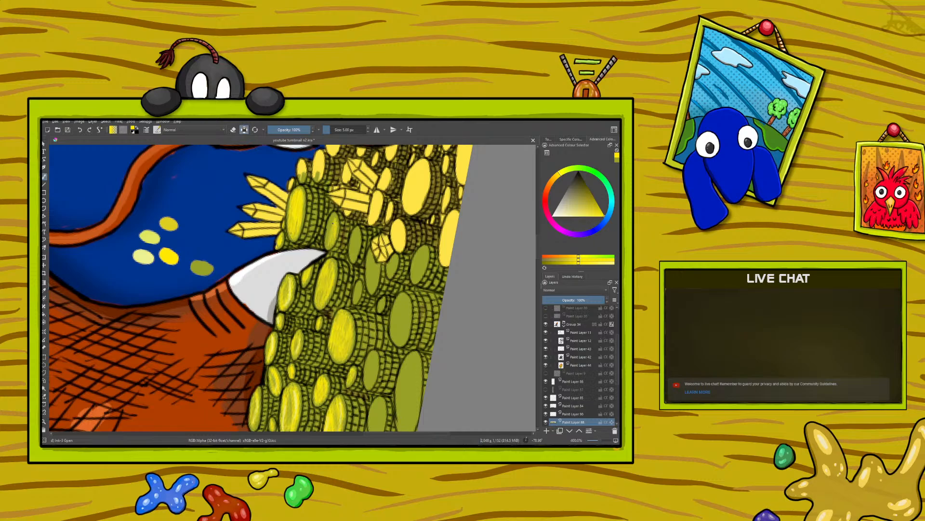
# Paint bright yellow highlights on the small and medium olive coins between the claw tip and the canvas edge
pyautogui.moveTo(327, 237); pyautogui.dragTo(329, 222)
pyautogui.moveTo(356, 254)
pyautogui.mouseDown()
pyautogui.moveTo(357, 238)
pyautogui.moveTo(351, 260)
pyautogui.mouseUp()
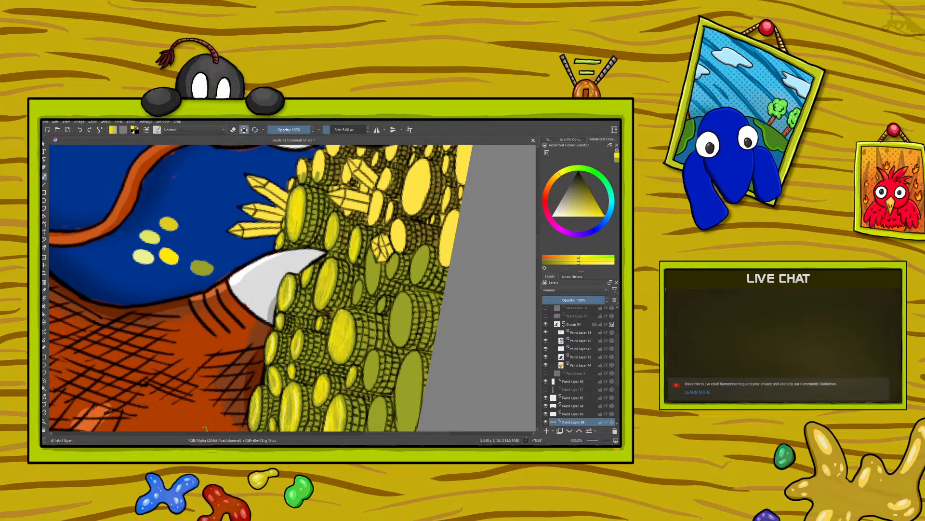
pyautogui.moveTo(379, 434); pyautogui.dragTo(394, 434)
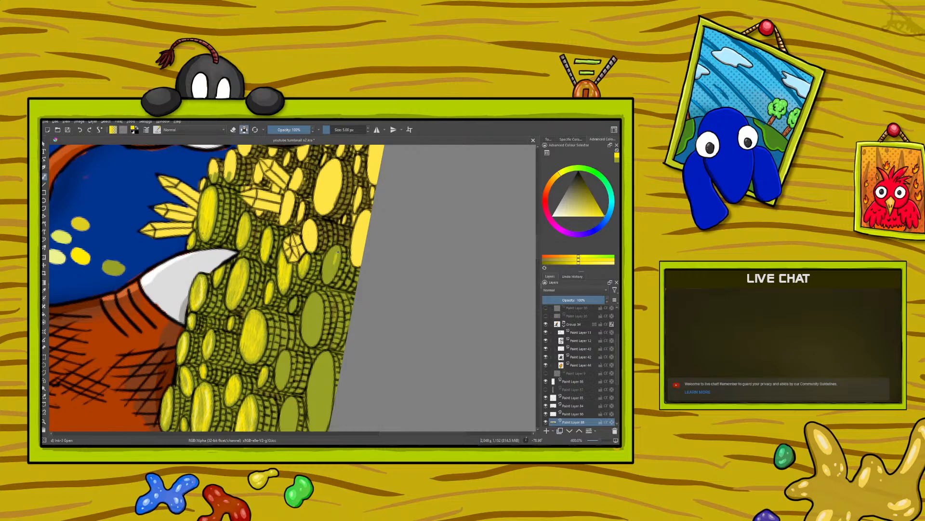
pyautogui.moveTo(336, 263)
pyautogui.mouseDown()
pyautogui.moveTo(330, 277)
pyautogui.moveTo(330, 258)
pyautogui.moveTo(322, 269)
pyautogui.moveTo(335, 267)
pyautogui.mouseUp()
pyautogui.moveTo(317, 325)
pyautogui.mouseDown()
pyautogui.moveTo(312, 304)
pyautogui.moveTo(310, 316)
pyautogui.moveTo(305, 311)
pyautogui.moveTo(308, 338)
pyautogui.moveTo(313, 332)
pyautogui.moveTo(302, 334)
pyautogui.mouseUp()
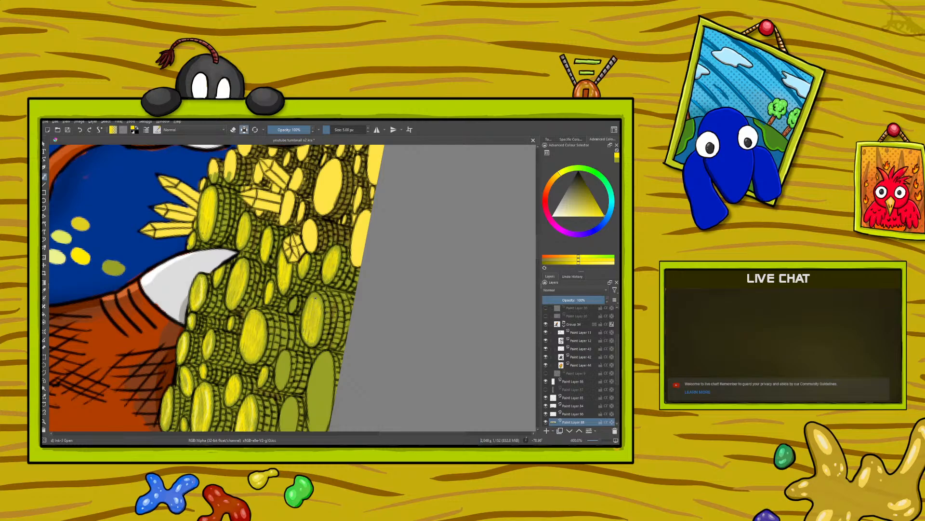
pyautogui.moveTo(306, 308); pyautogui.dragTo(303, 318)
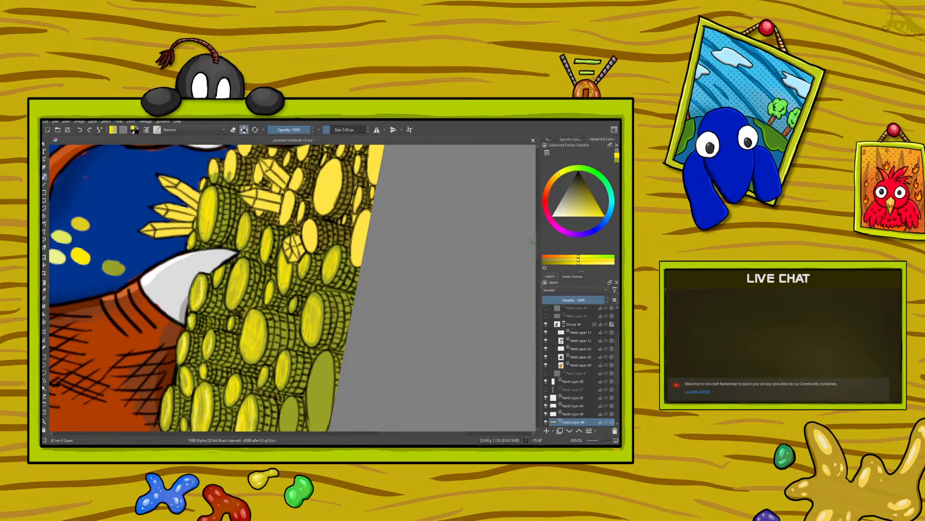
# Paint bright yellow highlight strokes over the remaining large olive coin at the canvas edge
pyautogui.moveTo(538, 250); pyautogui.dragTo(542, 264)
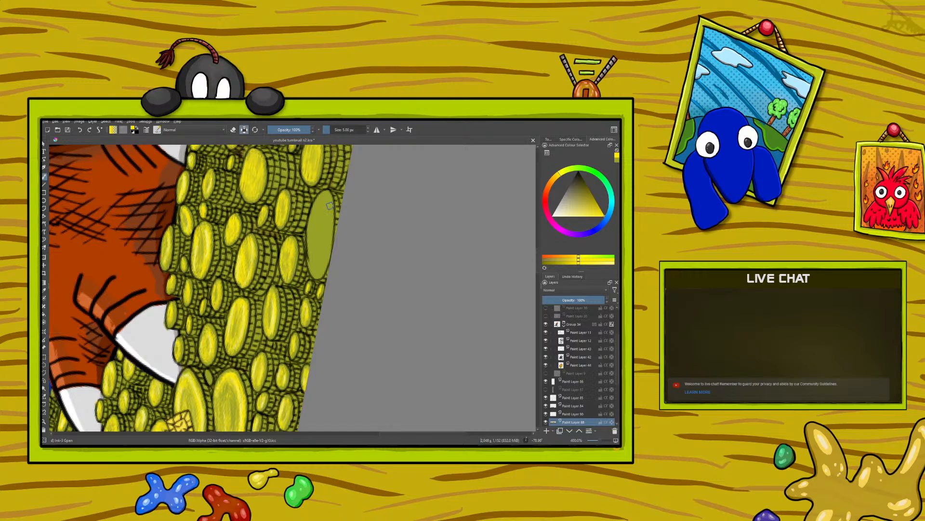
pyautogui.moveTo(331, 205)
pyautogui.mouseDown()
pyautogui.moveTo(329, 228)
pyautogui.moveTo(331, 205)
pyautogui.moveTo(326, 253)
pyautogui.mouseUp()
pyautogui.moveTo(321, 259); pyautogui.dragTo(316, 270)
pyautogui.moveTo(316, 256); pyautogui.dragTo(311, 266)
pyautogui.moveTo(311, 249)
pyautogui.mouseDown()
pyautogui.moveTo(309, 264)
pyautogui.moveTo(308, 227)
pyautogui.moveTo(320, 209)
pyautogui.mouseUp()
pyautogui.moveTo(323, 194); pyautogui.dragTo(323, 210)
pyautogui.moveTo(326, 196); pyautogui.dragTo(327, 210)
pyautogui.moveTo(331, 196); pyautogui.dragTo(313, 225)
pyautogui.moveTo(315, 218)
pyautogui.mouseDown()
pyautogui.moveTo(314, 264)
pyautogui.moveTo(322, 253)
pyautogui.mouseUp()
pyautogui.moveTo(327, 217)
pyautogui.mouseDown()
pyautogui.moveTo(321, 251)
pyautogui.moveTo(324, 234)
pyautogui.mouseUp()
pyautogui.moveTo(326, 210); pyautogui.dragTo(318, 245)
pyautogui.moveTo(321, 216)
pyautogui.mouseDown()
pyautogui.moveTo(316, 235)
pyautogui.moveTo(326, 205)
pyautogui.moveTo(315, 266)
pyautogui.mouseUp()
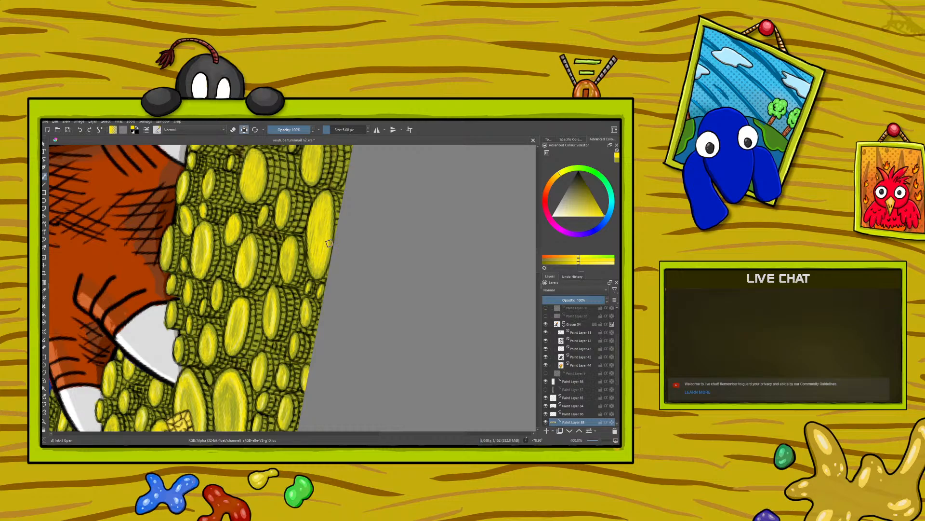
# Turn the canvas around and sample the palest yellow swatch as the brush colour
pyautogui.rightClick(159, 301)
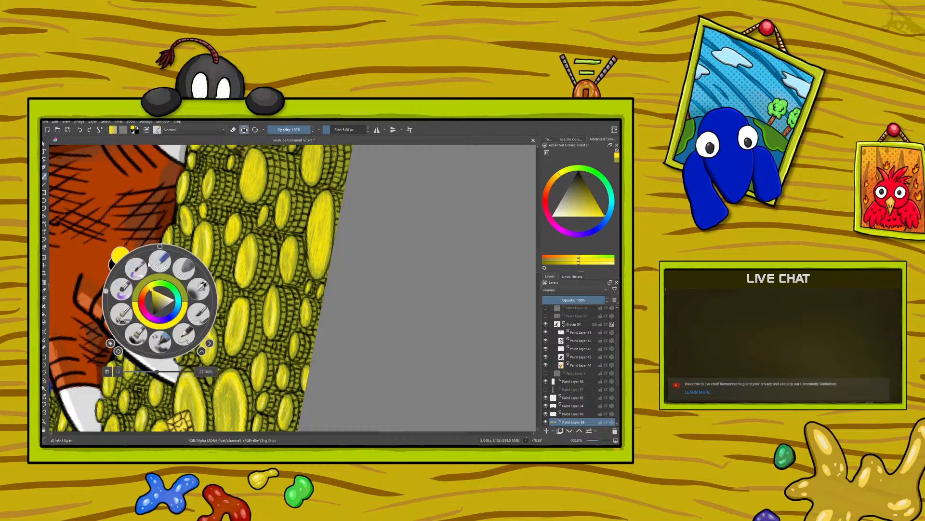
pyautogui.moveTo(105, 293); pyautogui.dragTo(225, 255)
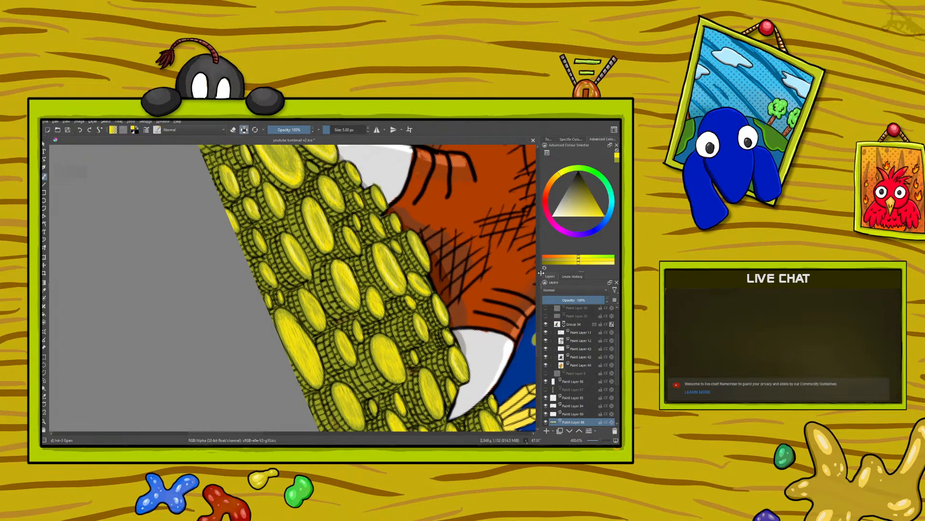
pyautogui.scroll(-5, 540, 348)
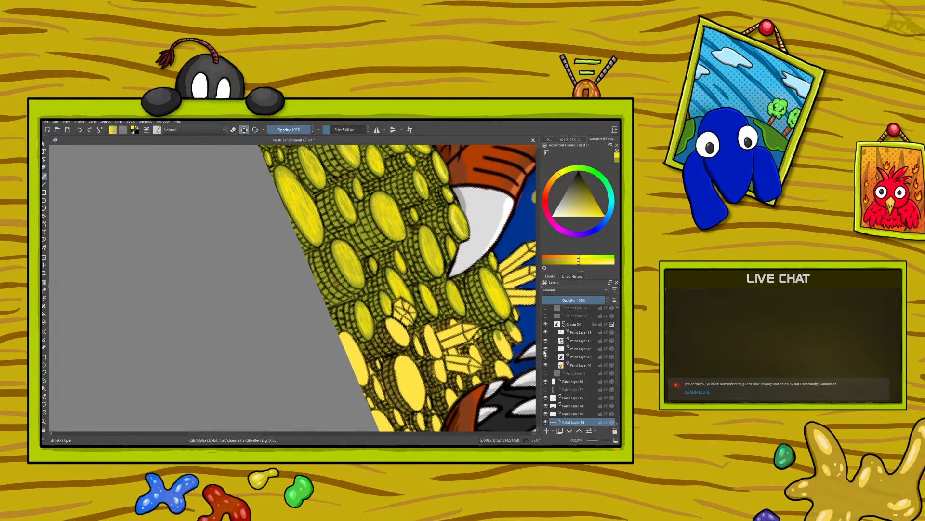
pyautogui.moveTo(221, 434); pyautogui.dragTo(272, 434)
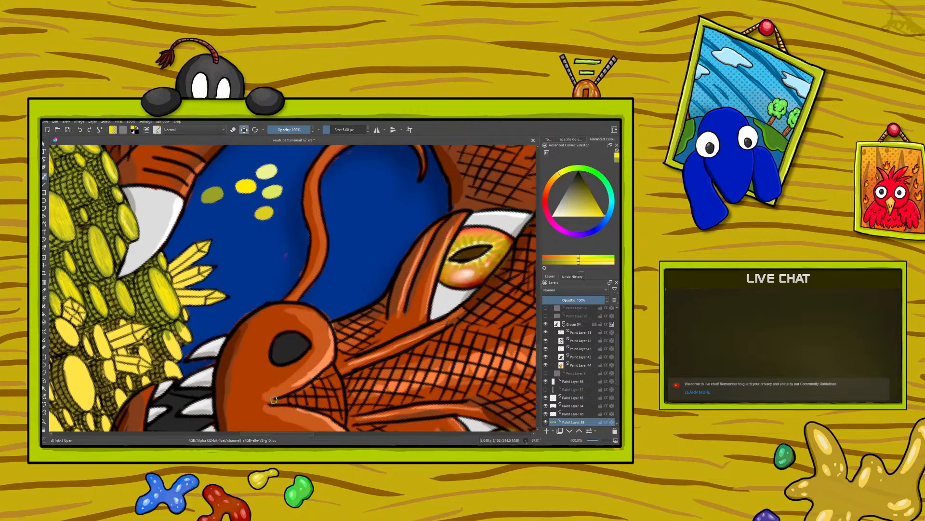
pyautogui.click(43, 291)
pyautogui.click(266, 170)
pyautogui.click(44, 177)
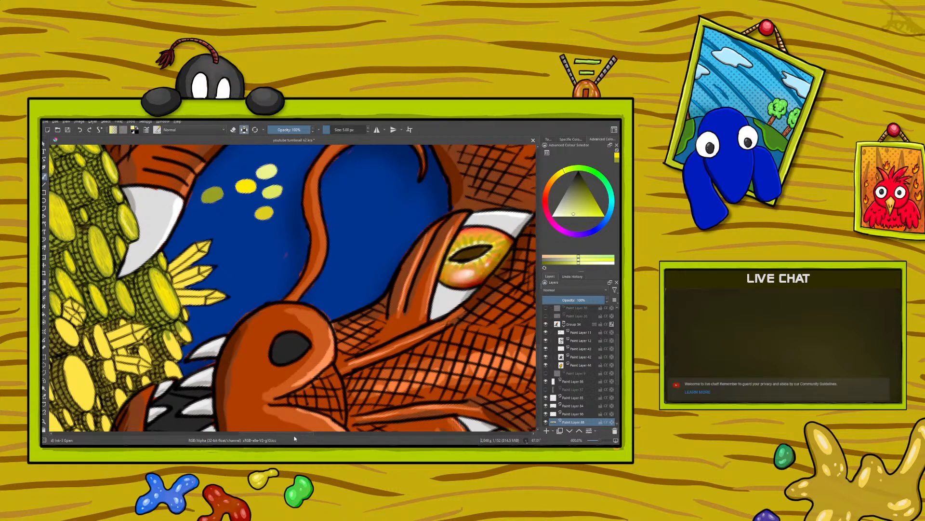
# Add pale yellow highlight strokes to the bright yellow coins around the claw
pyautogui.moveTo(285, 435); pyautogui.dragTo(263, 437)
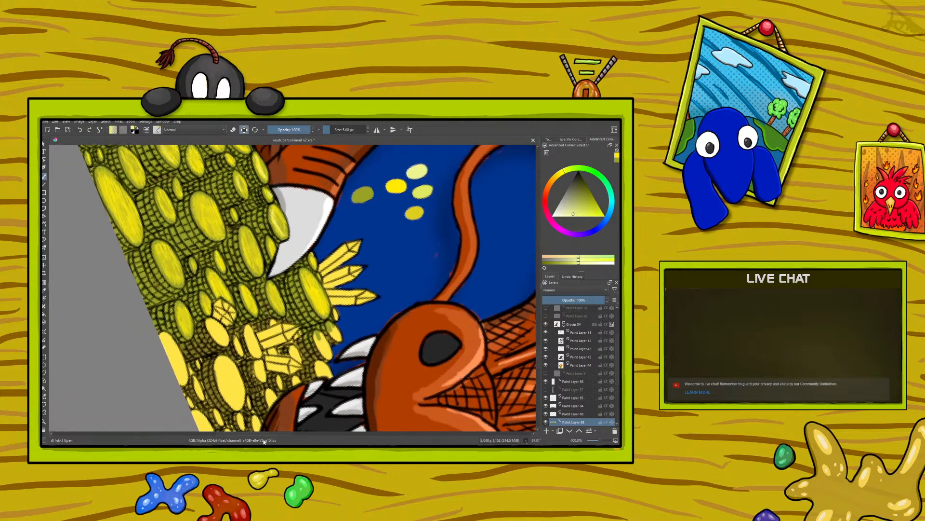
pyautogui.moveTo(538, 354); pyautogui.dragTo(539, 342)
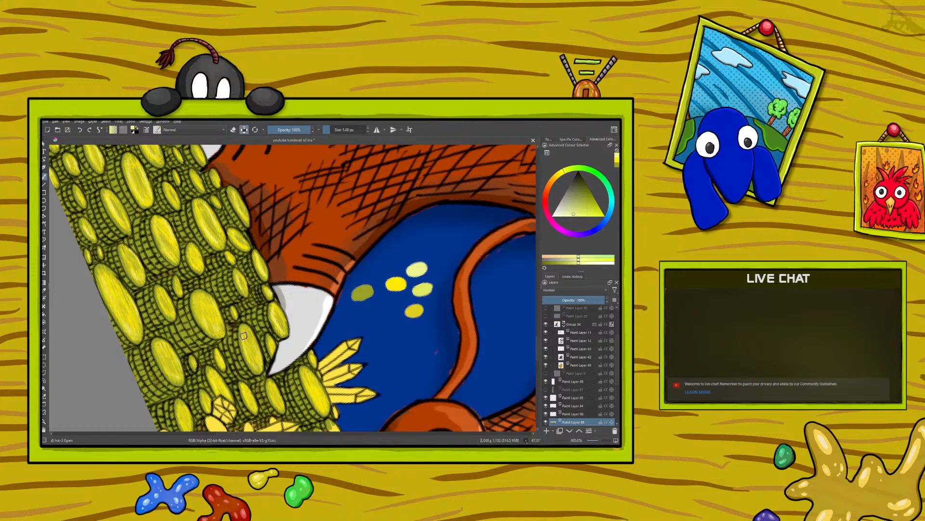
pyautogui.scroll(-5, 540, 359)
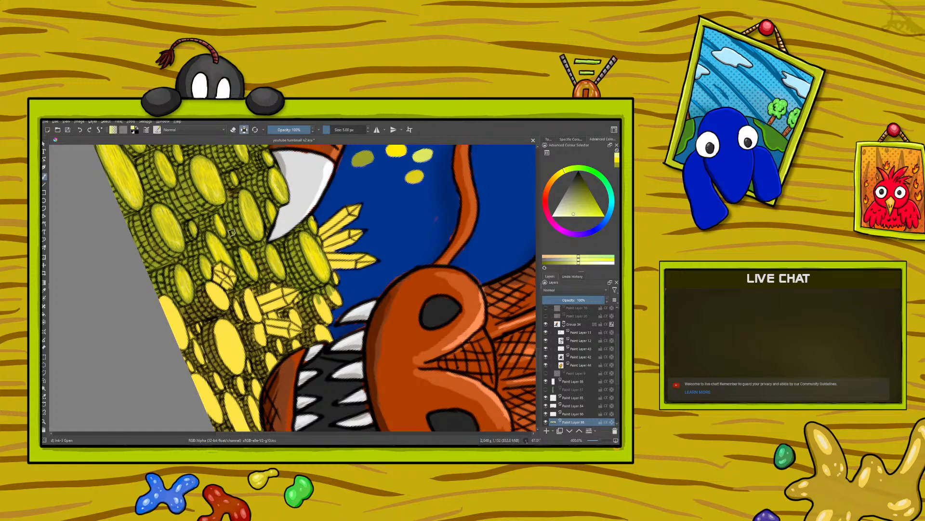
# Sample the olive swatch as the brush colour and touch up the shading of the highlighted coins beside the claw
pyautogui.click(44, 289)
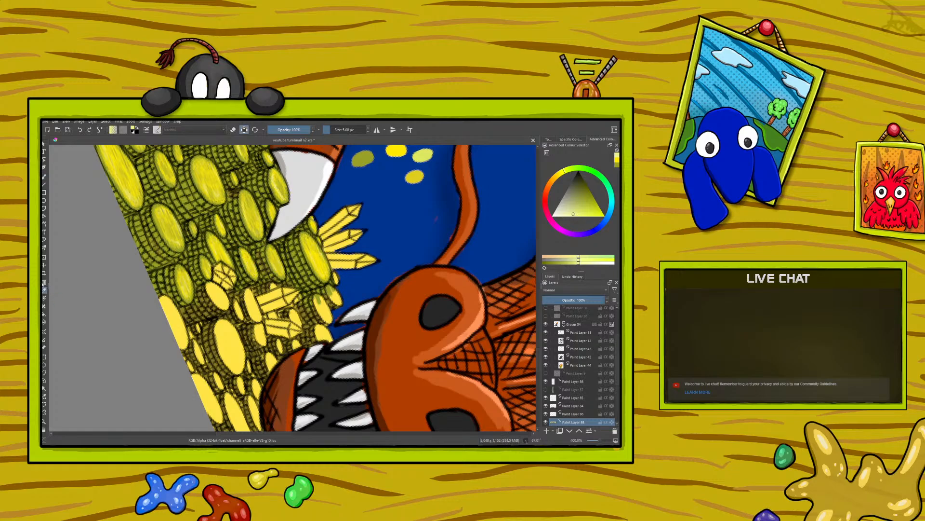
pyautogui.click(366, 161)
pyautogui.click(44, 179)
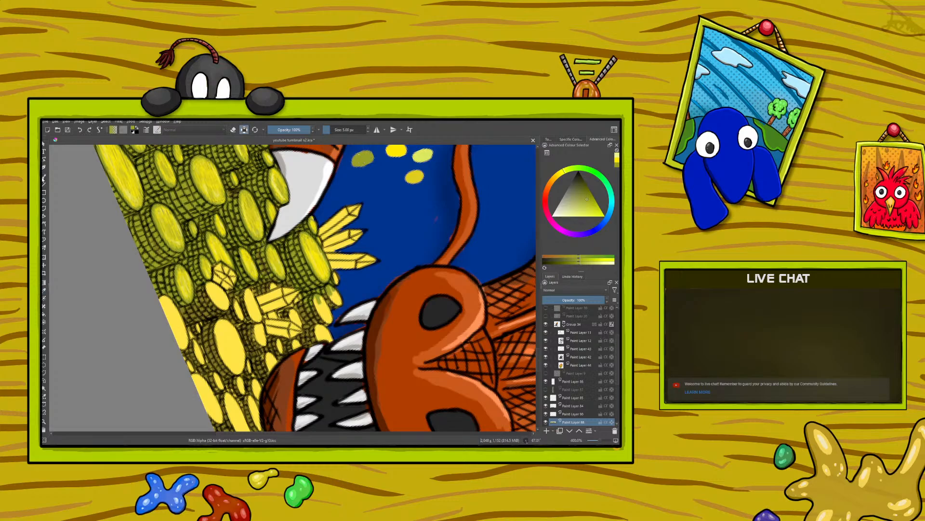
pyautogui.scroll(3, 536, 344)
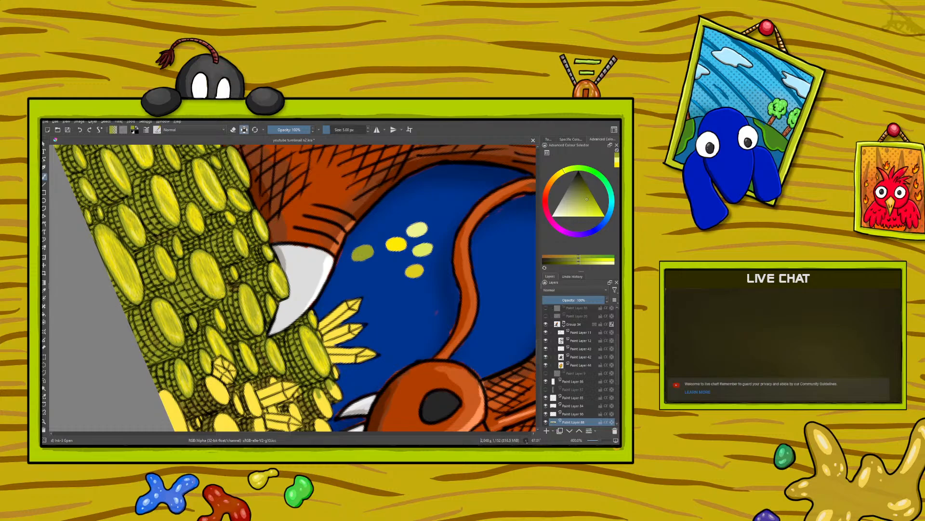
# Rotate the canvas to about 225° and resample olive as the brush colour for the coins near the dragon's jaw
pyautogui.rightClick(133, 316)
pyautogui.moveTo(185, 294); pyautogui.dragTo(98, 359)
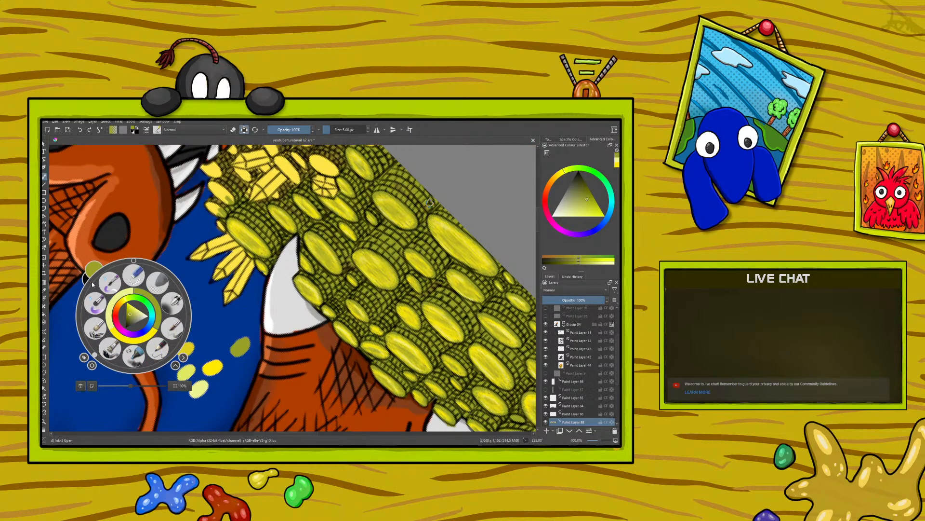
pyautogui.click(238, 230)
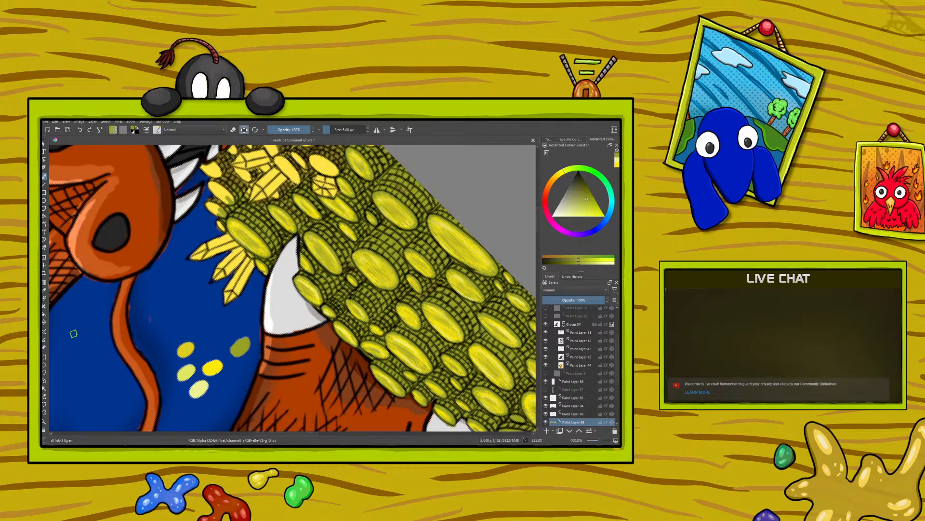
pyautogui.click(45, 289)
pyautogui.click(44, 176)
pyautogui.scroll(10, 534, 211)
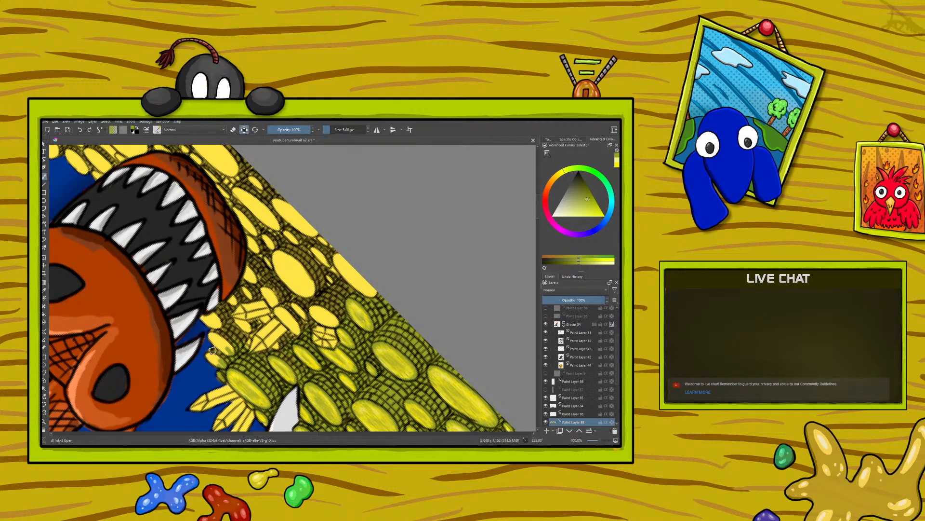
# Paint the small flat yellow coins around the upright crystals and beside the dragon's jaw in olive
pyautogui.moveTo(218, 354)
pyautogui.mouseDown()
pyautogui.moveTo(209, 316)
pyautogui.moveTo(209, 344)
pyautogui.moveTo(200, 320)
pyautogui.moveTo(212, 332)
pyautogui.moveTo(205, 346)
pyautogui.moveTo(206, 317)
pyautogui.moveTo(229, 344)
pyautogui.mouseUp()
pyautogui.moveTo(219, 326); pyautogui.dragTo(216, 313)
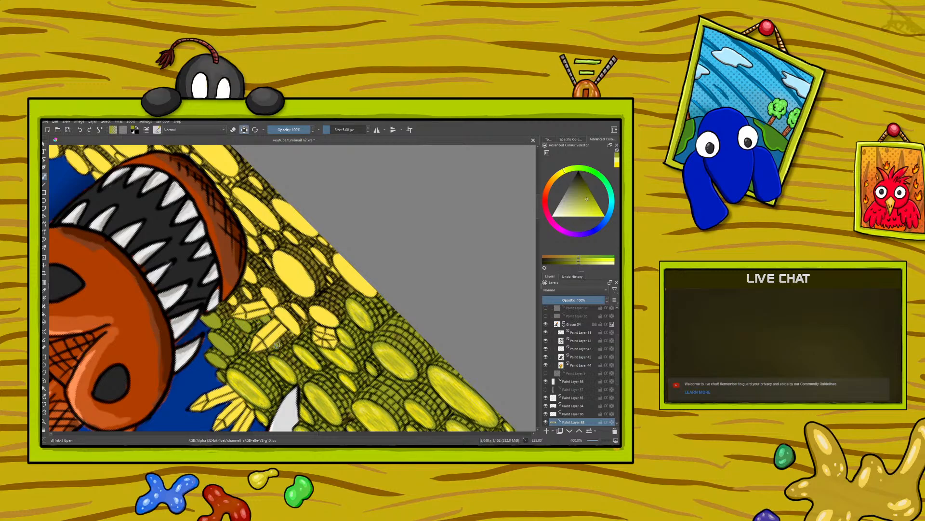
pyautogui.moveTo(289, 324)
pyautogui.mouseDown()
pyautogui.moveTo(271, 307)
pyautogui.moveTo(307, 328)
pyautogui.moveTo(279, 287)
pyautogui.mouseUp()
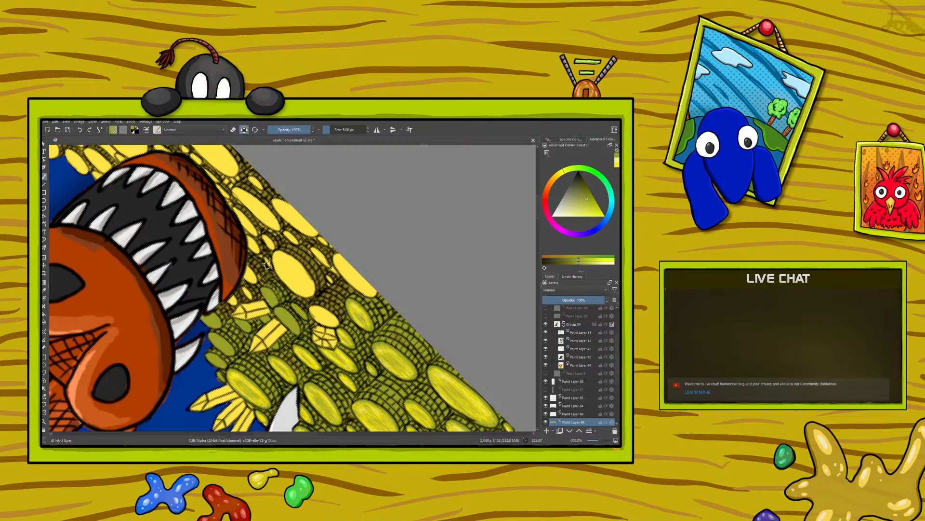
pyautogui.moveTo(238, 226)
pyautogui.mouseDown()
pyautogui.moveTo(243, 268)
pyautogui.moveTo(258, 251)
pyautogui.moveTo(276, 278)
pyautogui.moveTo(254, 246)
pyautogui.moveTo(263, 293)
pyautogui.moveTo(249, 270)
pyautogui.moveTo(249, 298)
pyautogui.moveTo(240, 279)
pyautogui.mouseUp()
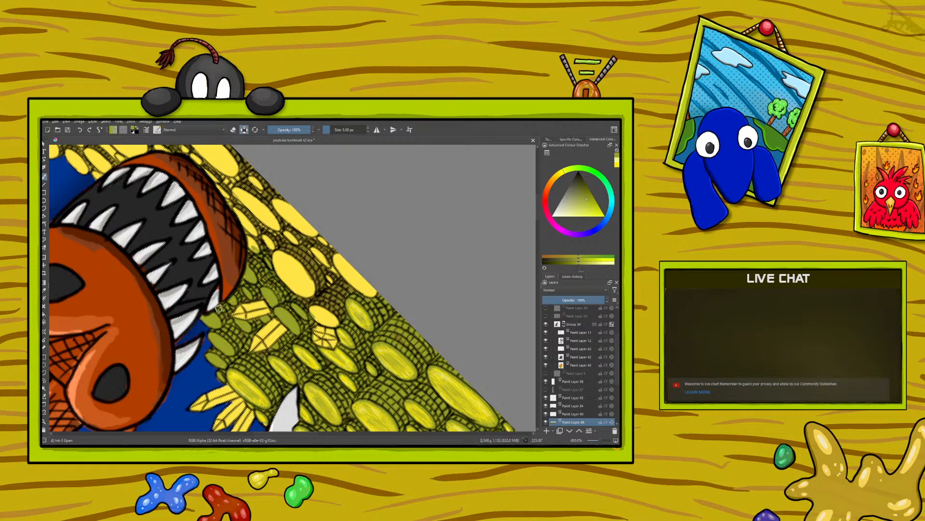
# Paint the flat yellow coin next to the small faceted jewel in olive
pyautogui.rightClick(337, 326)
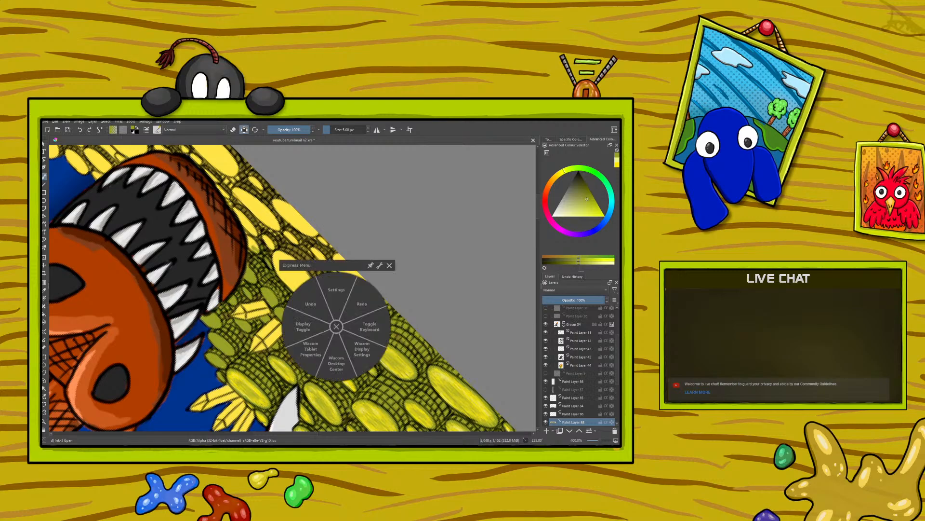
pyautogui.click(336, 326)
pyautogui.moveTo(319, 307)
pyautogui.mouseDown()
pyautogui.moveTo(334, 322)
pyautogui.moveTo(300, 287)
pyautogui.mouseUp()
pyautogui.rightClick(329, 311)
pyautogui.click(330, 311)
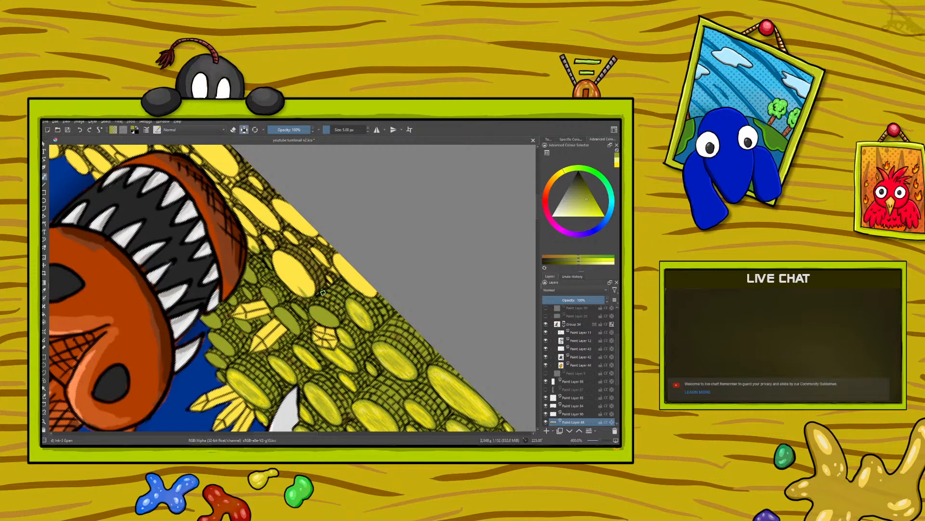
# Paint the yellow coins along the canvas edge and the large coin and small coins beside the jaw in olive
pyautogui.moveTo(343, 277)
pyautogui.mouseDown()
pyautogui.moveTo(282, 197)
pyautogui.moveTo(318, 241)
pyautogui.moveTo(296, 214)
pyautogui.moveTo(319, 239)
pyautogui.moveTo(272, 203)
pyautogui.moveTo(311, 241)
pyautogui.mouseUp()
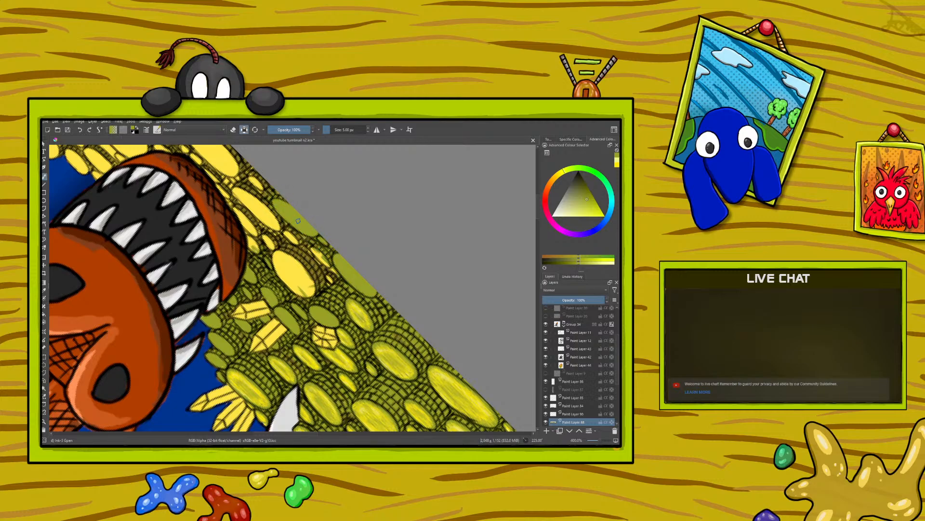
pyautogui.moveTo(331, 267)
pyautogui.mouseDown()
pyautogui.moveTo(345, 283)
pyautogui.moveTo(306, 247)
pyautogui.moveTo(322, 280)
pyautogui.mouseUp()
pyautogui.moveTo(287, 245)
pyautogui.mouseDown()
pyautogui.moveTo(320, 280)
pyautogui.moveTo(285, 255)
pyautogui.mouseUp()
pyautogui.moveTo(273, 247)
pyautogui.mouseDown()
pyautogui.moveTo(253, 230)
pyautogui.moveTo(314, 287)
pyautogui.mouseUp()
pyautogui.moveTo(257, 232)
pyautogui.mouseDown()
pyautogui.moveTo(315, 283)
pyautogui.moveTo(231, 221)
pyautogui.moveTo(244, 239)
pyautogui.mouseUp()
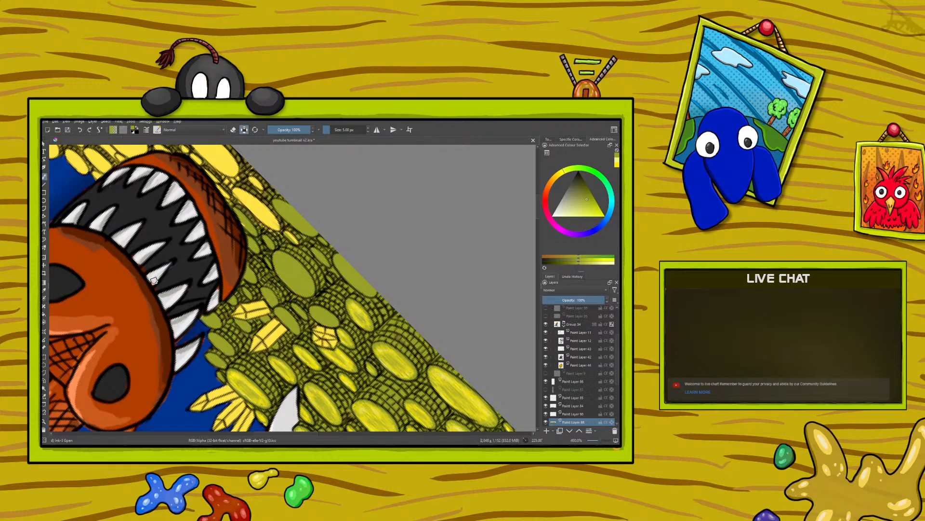
# Rotate the canvas nearly upright and paint the flat yellow coins directly below the dragon's lower jaw in olive
pyautogui.rightClick(170, 319)
pyautogui.moveTo(131, 359); pyautogui.dragTo(173, 271)
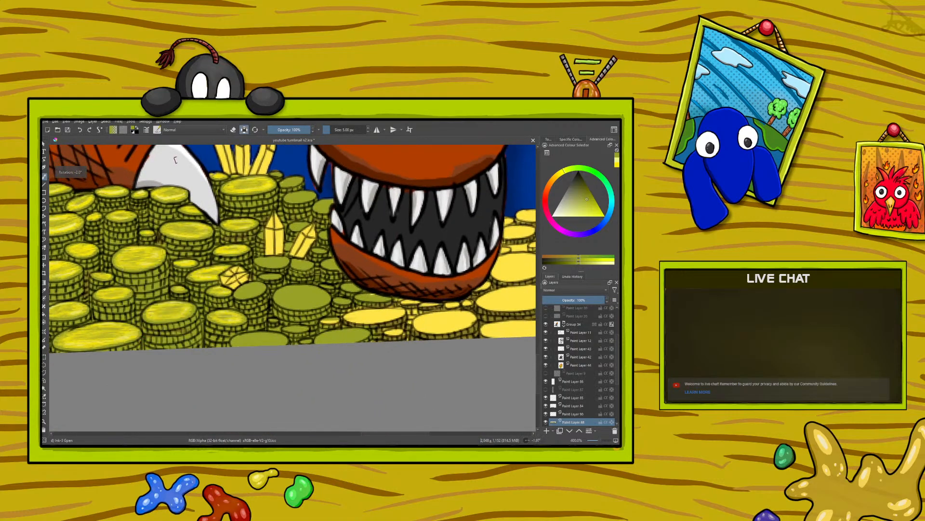
pyautogui.click(232, 129)
pyautogui.click(234, 130)
pyautogui.moveTo(351, 303)
pyautogui.mouseDown()
pyautogui.moveTo(324, 319)
pyautogui.moveTo(371, 301)
pyautogui.moveTo(323, 320)
pyautogui.moveTo(381, 310)
pyautogui.moveTo(338, 327)
pyautogui.moveTo(390, 322)
pyautogui.moveTo(370, 329)
pyautogui.moveTo(398, 309)
pyautogui.moveTo(369, 325)
pyautogui.moveTo(399, 325)
pyautogui.moveTo(386, 337)
pyautogui.moveTo(404, 330)
pyautogui.moveTo(399, 339)
pyautogui.moveTo(370, 343)
pyautogui.mouseUp()
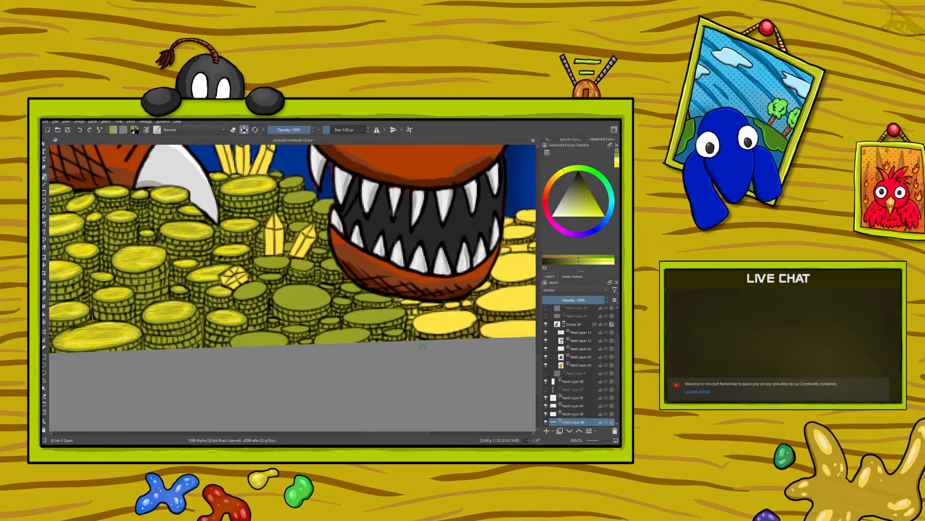
pyautogui.moveTo(405, 321)
pyautogui.mouseDown()
pyautogui.moveTo(450, 344)
pyautogui.moveTo(428, 294)
pyautogui.moveTo(465, 322)
pyautogui.moveTo(473, 302)
pyautogui.moveTo(475, 336)
pyautogui.moveTo(454, 311)
pyautogui.mouseUp()
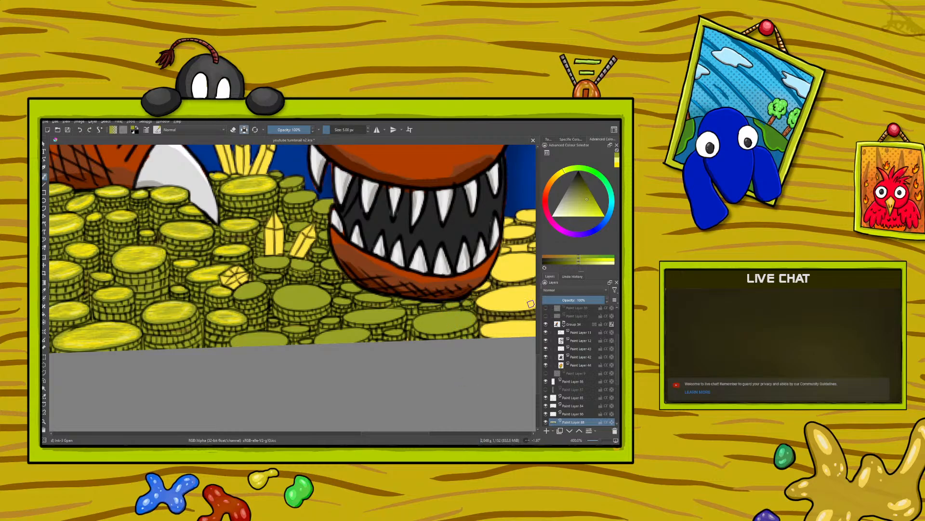
# Sample the bright yellow from the colour dabs on the blue background and return to the brush
pyautogui.scroll(6, 535, 347)
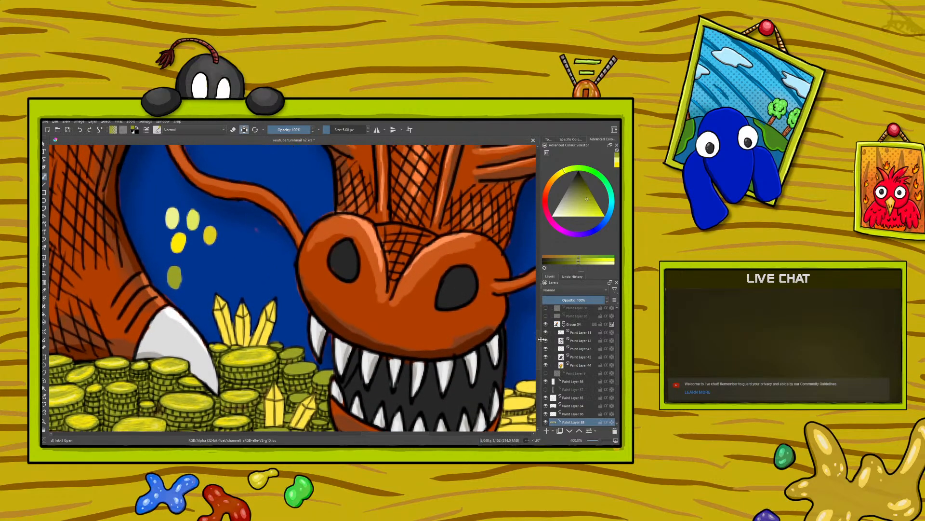
pyautogui.click(43, 290)
pyautogui.click(178, 242)
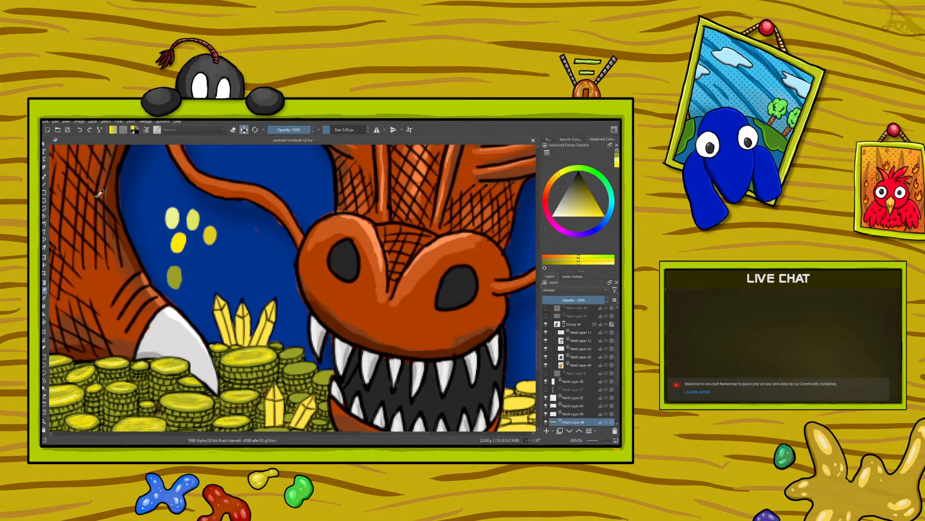
pyautogui.click(44, 177)
pyautogui.scroll(-6, 543, 368)
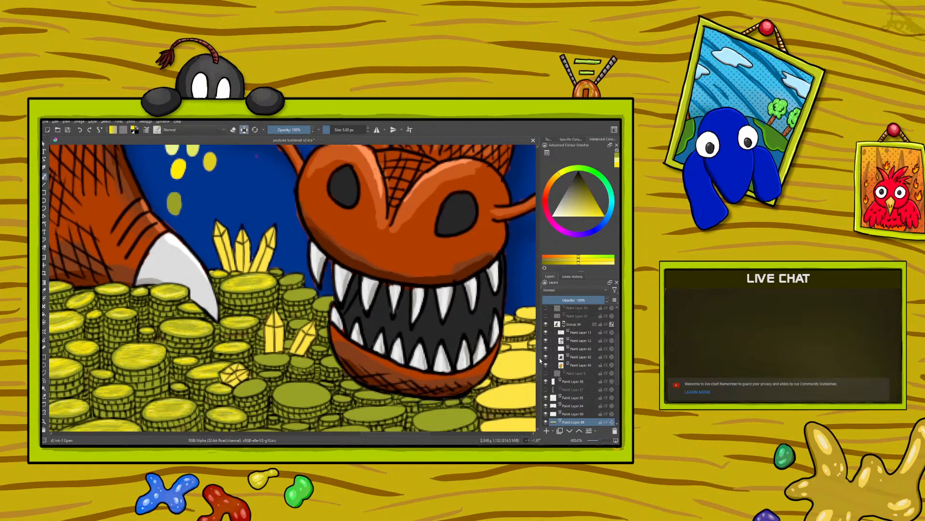
pyautogui.moveTo(371, 434); pyautogui.dragTo(390, 434)
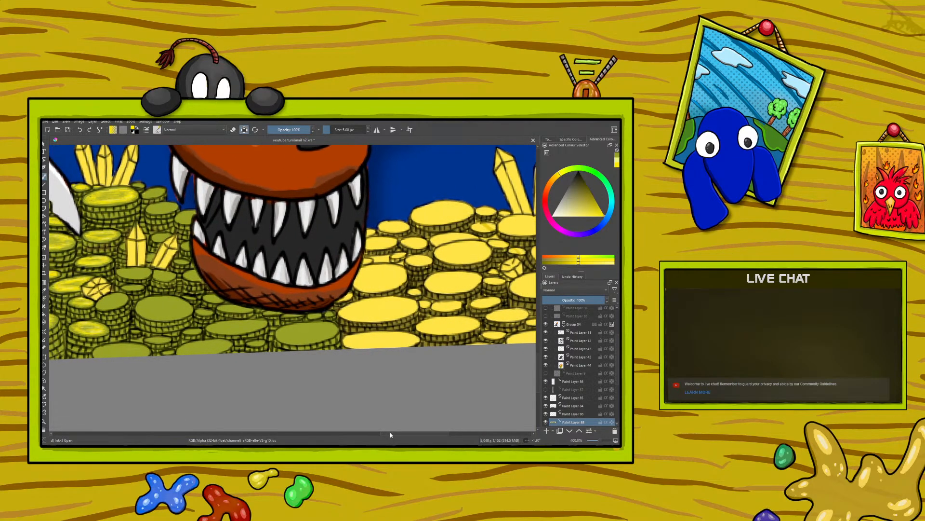
# Rotate the canvas about a quarter turn and paint bright yellow highlights on the small olive coins around the crystals
pyautogui.rightClick(116, 268)
pyautogui.moveTo(115, 213); pyautogui.dragTo(85, 312)
pyautogui.rightClick(113, 208)
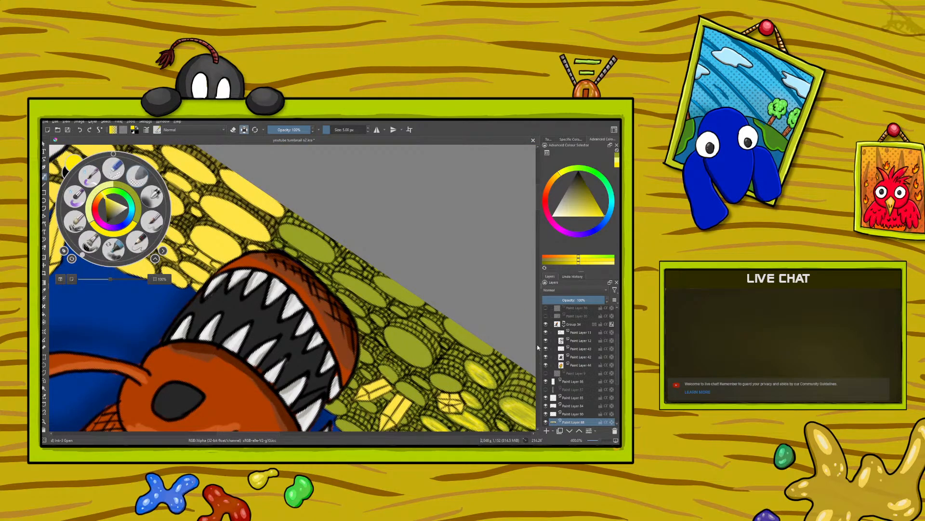
pyautogui.moveTo(537, 200); pyautogui.dragTo(537, 211)
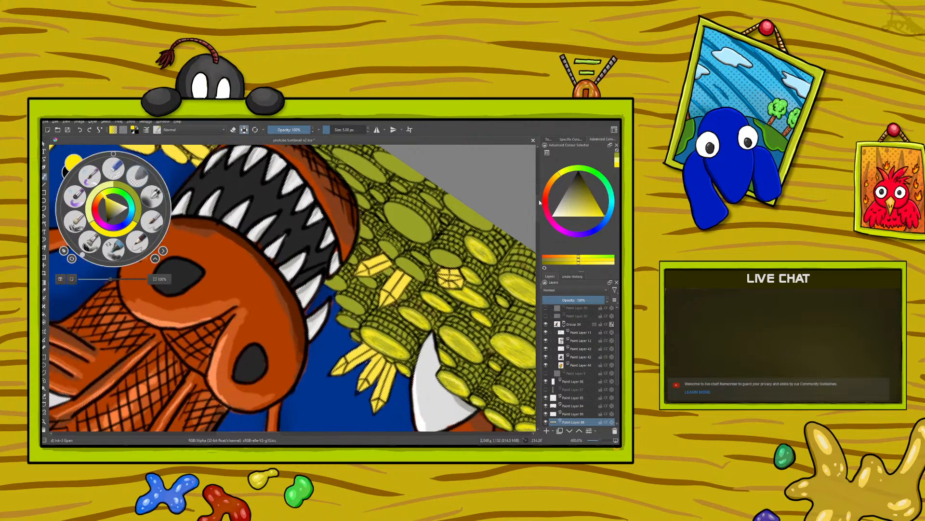
pyautogui.click(262, 353)
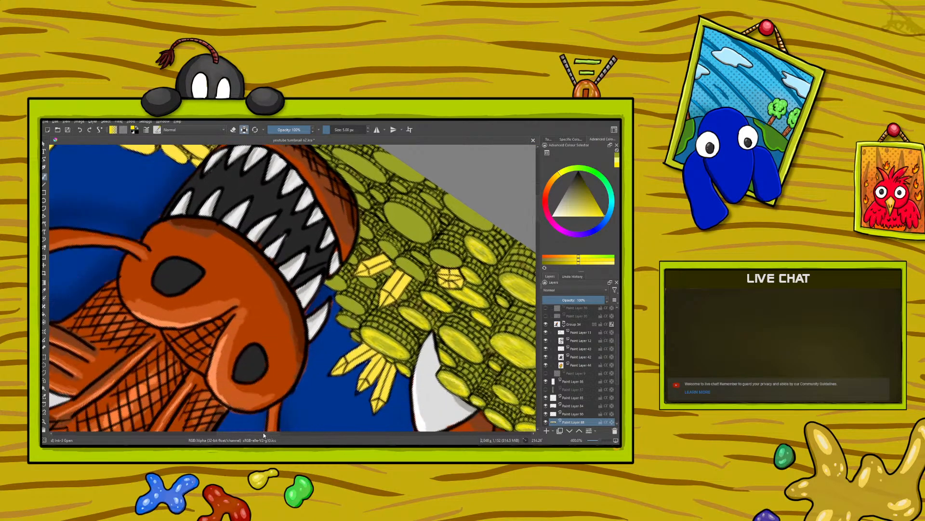
pyautogui.moveTo(263, 432); pyautogui.dragTo(279, 432)
pyautogui.rightClick(217, 321)
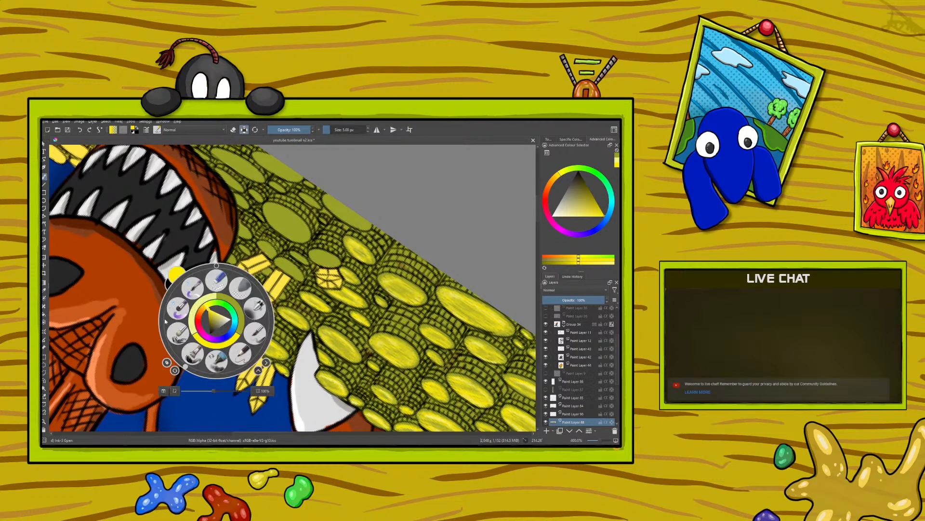
pyautogui.moveTo(186, 368); pyautogui.dragTo(169, 311)
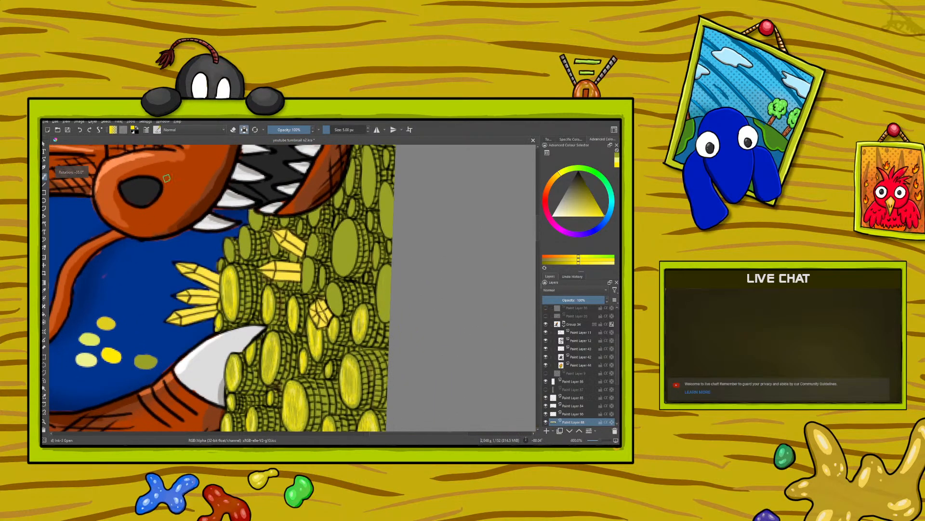
pyautogui.moveTo(221, 260); pyautogui.dragTo(220, 265)
pyautogui.moveTo(229, 241)
pyautogui.mouseDown()
pyautogui.moveTo(228, 256)
pyautogui.moveTo(243, 238)
pyautogui.moveTo(242, 252)
pyautogui.moveTo(247, 233)
pyautogui.moveTo(248, 251)
pyautogui.mouseUp()
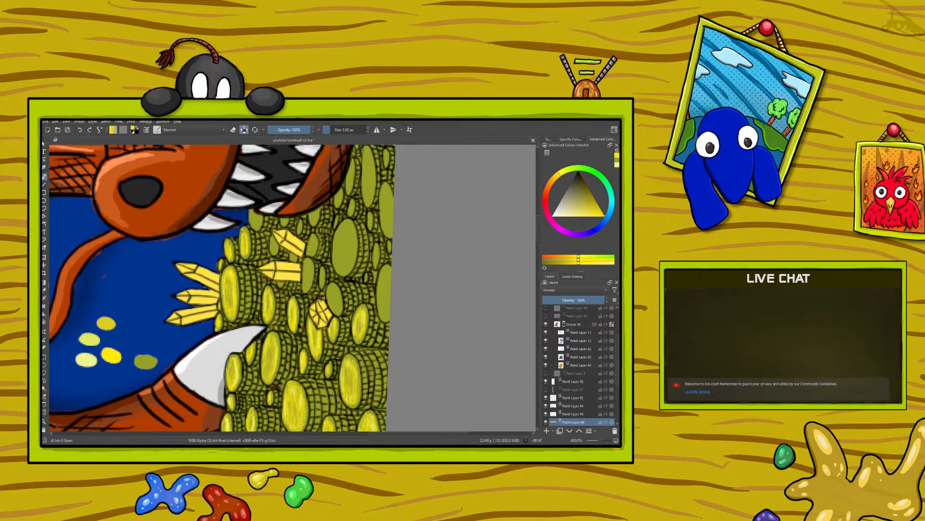
pyautogui.moveTo(244, 238); pyautogui.dragTo(240, 230)
pyautogui.moveTo(252, 222); pyautogui.dragTo(256, 214)
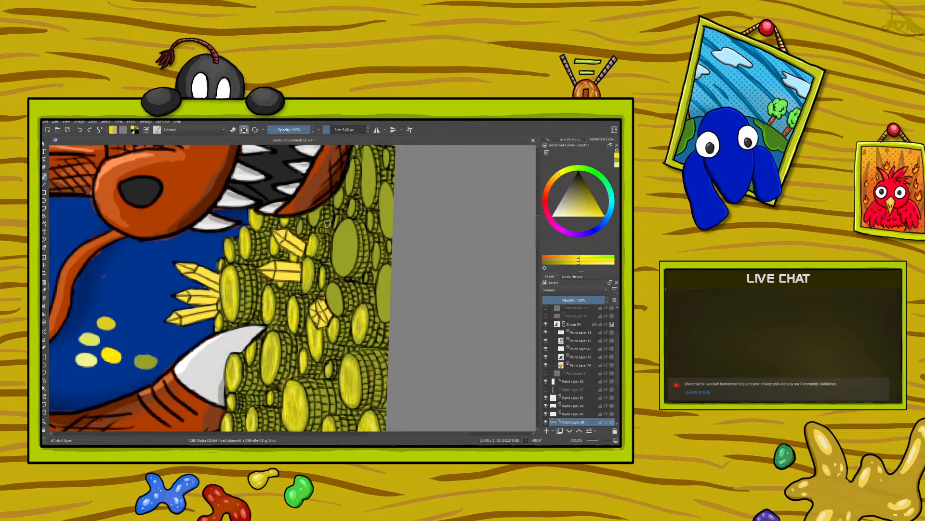
# Paint bright yellow highlights on the large olive coin beside the crystals and the two large coins along the canvas edge
pyautogui.moveTo(376, 433); pyautogui.dragTo(391, 433)
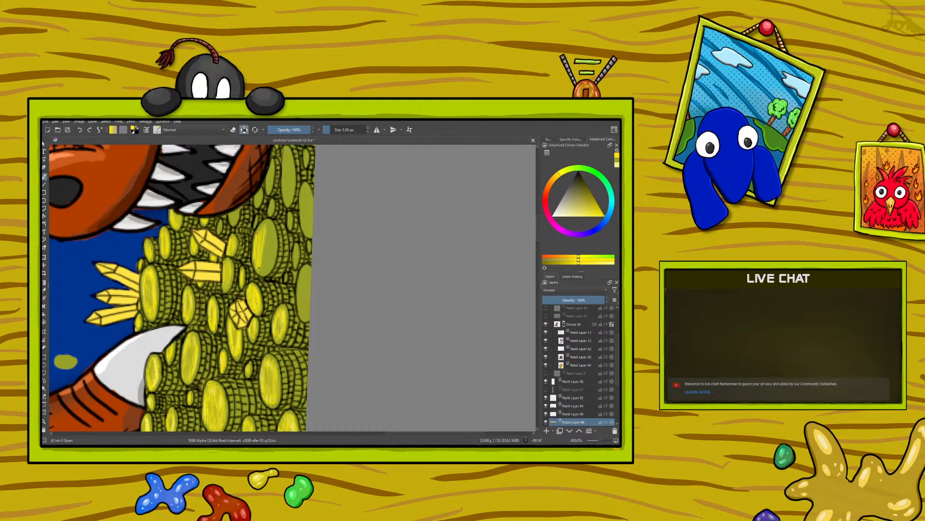
pyautogui.moveTo(264, 275)
pyautogui.mouseDown()
pyautogui.moveTo(272, 232)
pyautogui.moveTo(268, 221)
pyautogui.moveTo(257, 237)
pyautogui.moveTo(260, 222)
pyautogui.mouseUp()
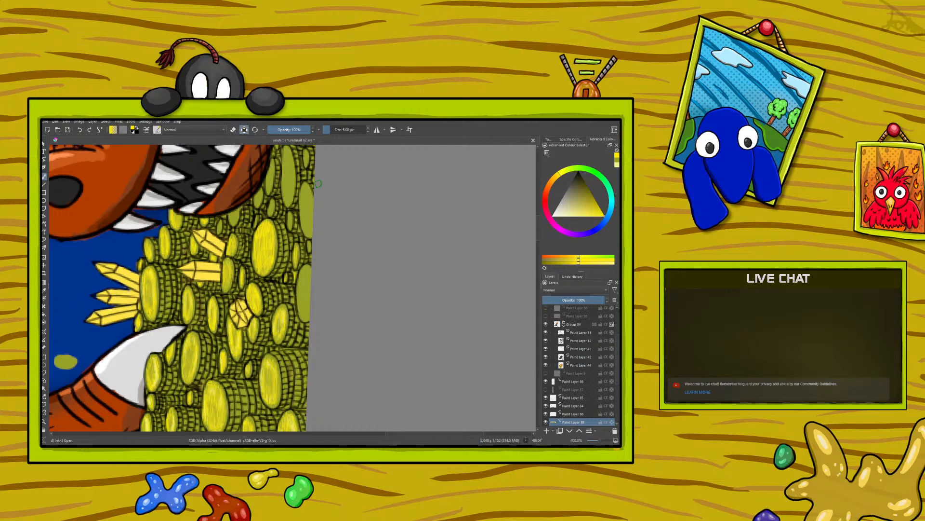
pyautogui.moveTo(311, 279)
pyautogui.mouseDown()
pyautogui.moveTo(309, 314)
pyautogui.moveTo(300, 285)
pyautogui.moveTo(298, 294)
pyautogui.moveTo(302, 282)
pyautogui.moveTo(306, 295)
pyautogui.moveTo(305, 272)
pyautogui.moveTo(303, 281)
pyautogui.mouseUp()
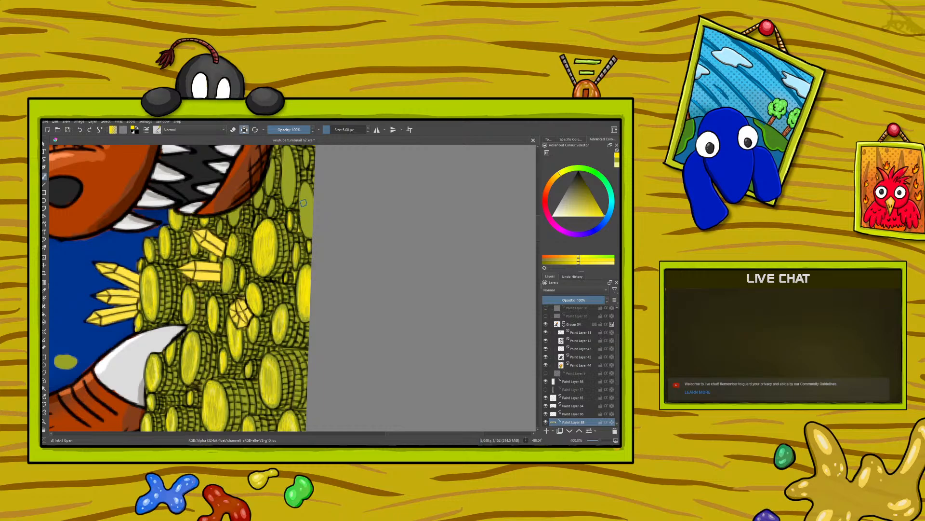
pyautogui.moveTo(304, 191)
pyautogui.mouseDown()
pyautogui.moveTo(311, 233)
pyautogui.moveTo(305, 191)
pyautogui.mouseUp()
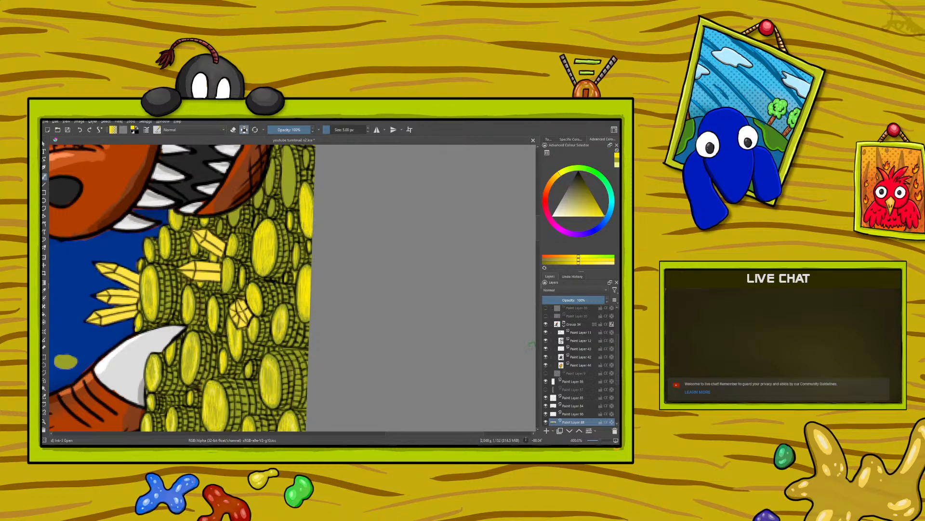
# Toggle the visibility of the layer groups and treasure layers to check what each one contains, collapsing Group 10 in between
pyautogui.moveTo(539, 232); pyautogui.dragTo(539, 214)
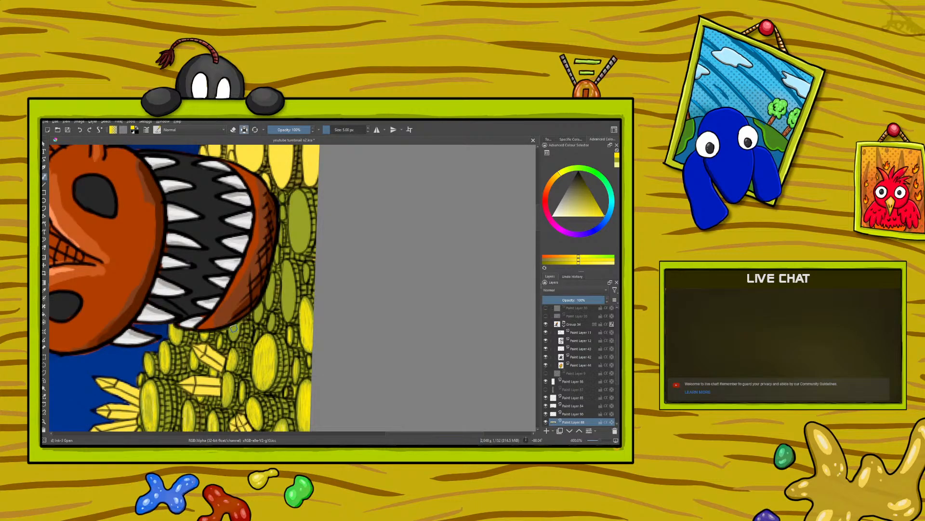
pyautogui.click(545, 422)
pyautogui.click(546, 422)
pyautogui.scroll(3, 617, 351)
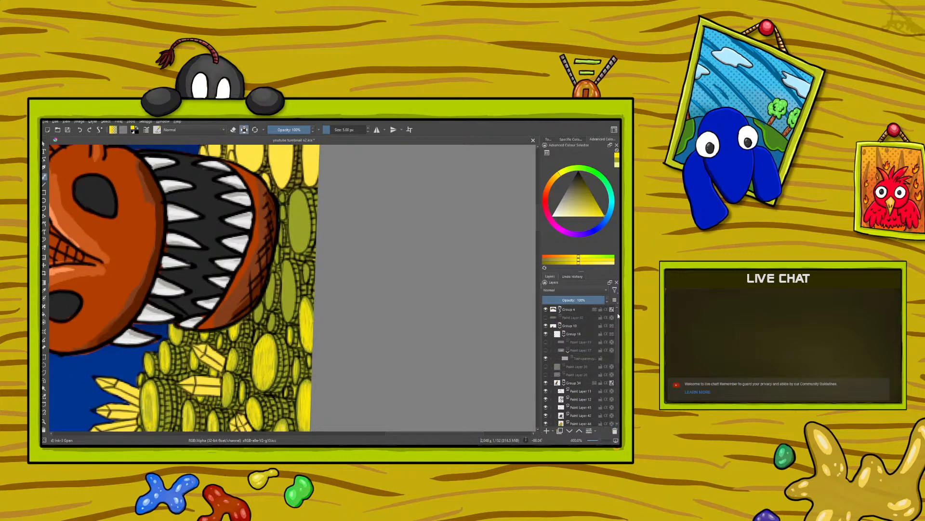
pyautogui.click(545, 326)
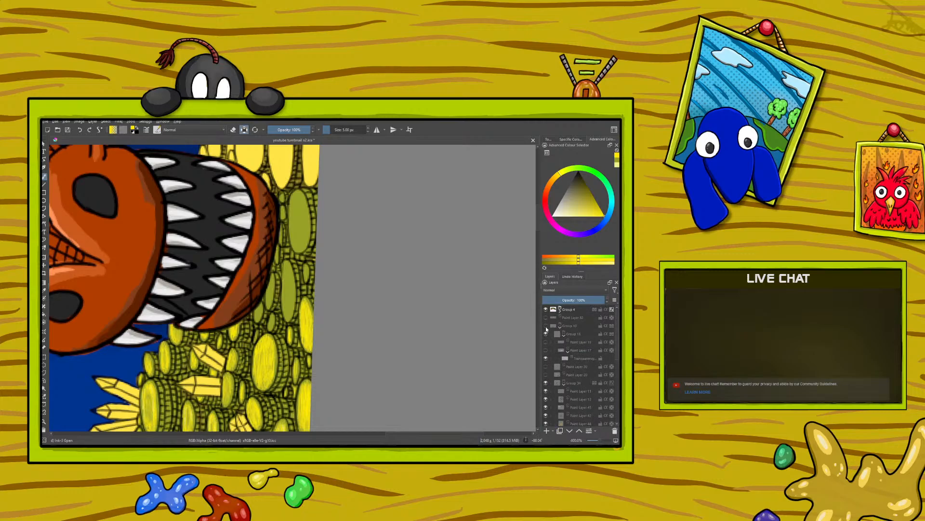
pyautogui.click(545, 326)
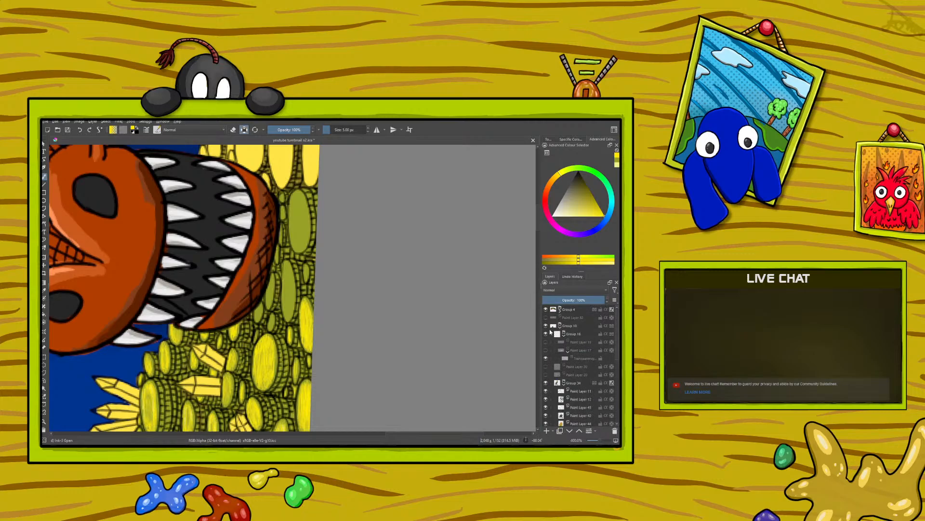
pyautogui.click(560, 327)
pyautogui.click(546, 326)
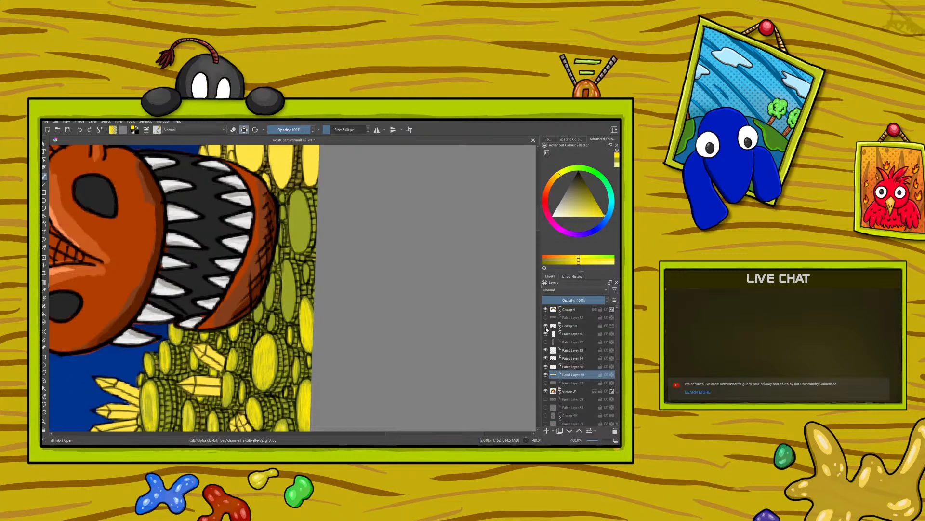
pyautogui.click(546, 310)
pyautogui.click(546, 326)
pyautogui.click(545, 309)
pyautogui.click(545, 326)
pyautogui.click(546, 390)
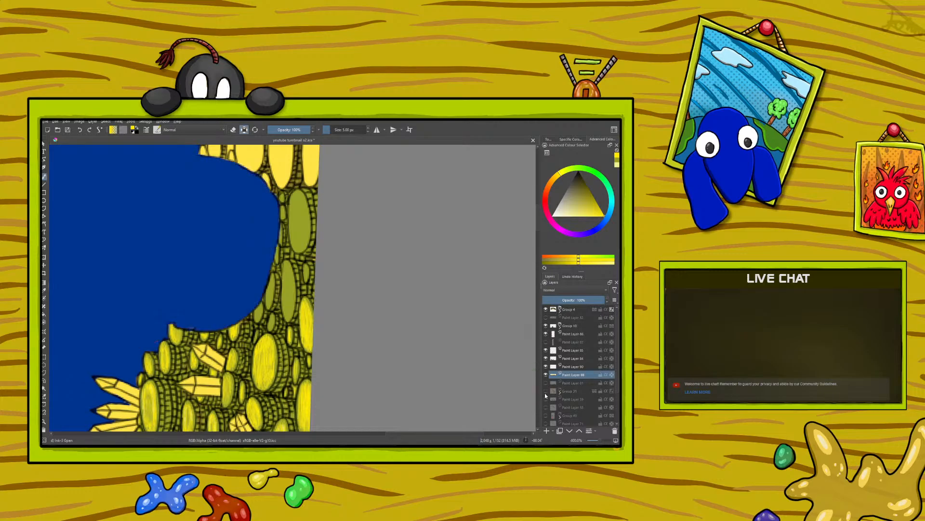
pyautogui.click(546, 391)
pyautogui.click(546, 391)
pyautogui.click(546, 391)
pyautogui.click(546, 375)
pyautogui.click(546, 375)
pyautogui.click(546, 367)
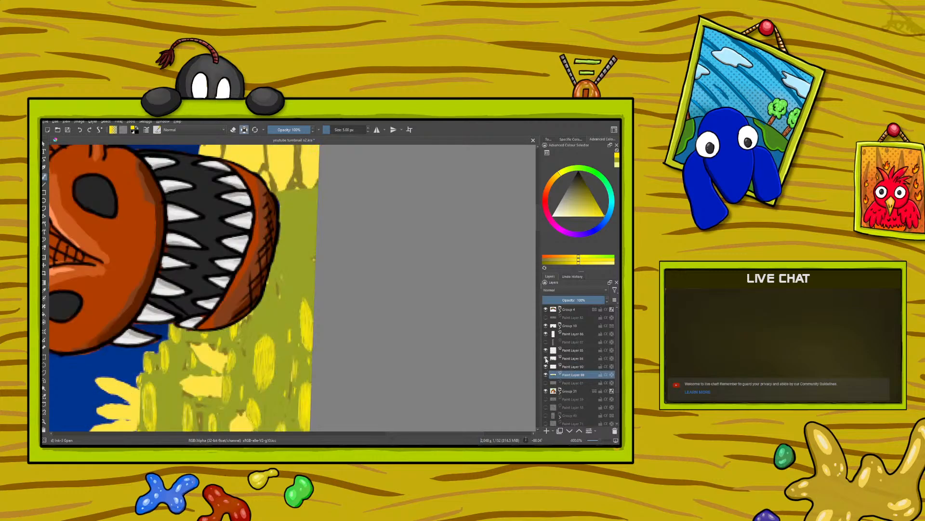
pyautogui.click(545, 367)
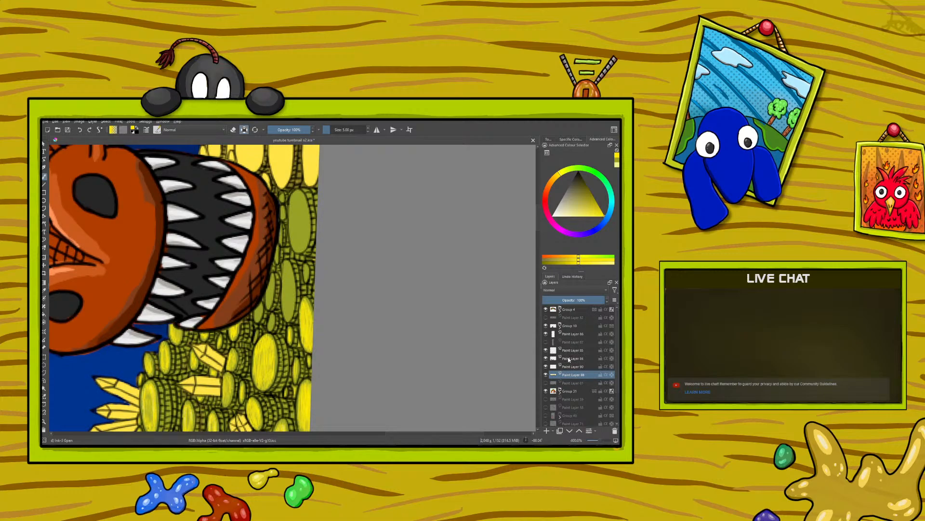
# Group the four treasure line-art and colour layers together, collapse the new group and check its contents by toggling its visibility
pyautogui.rightClick(571, 352)
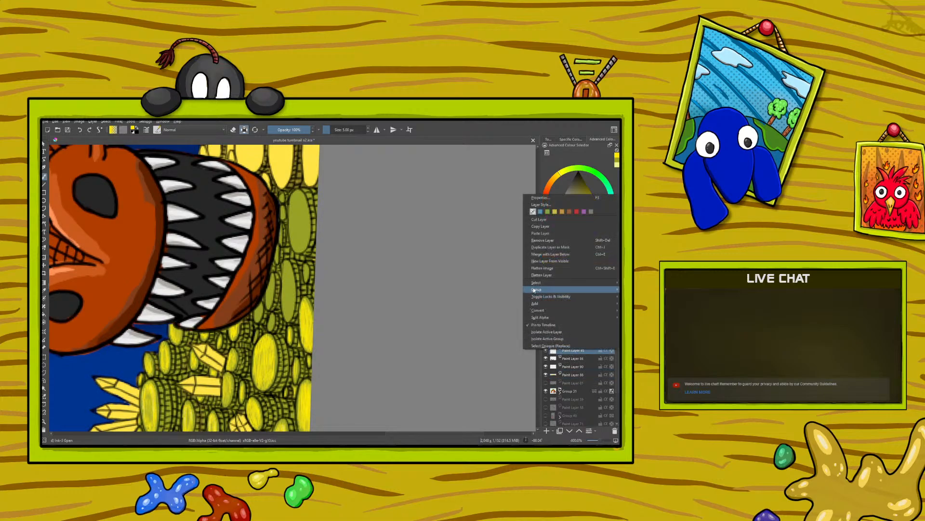
pyautogui.click(517, 292)
pyautogui.click(571, 368)
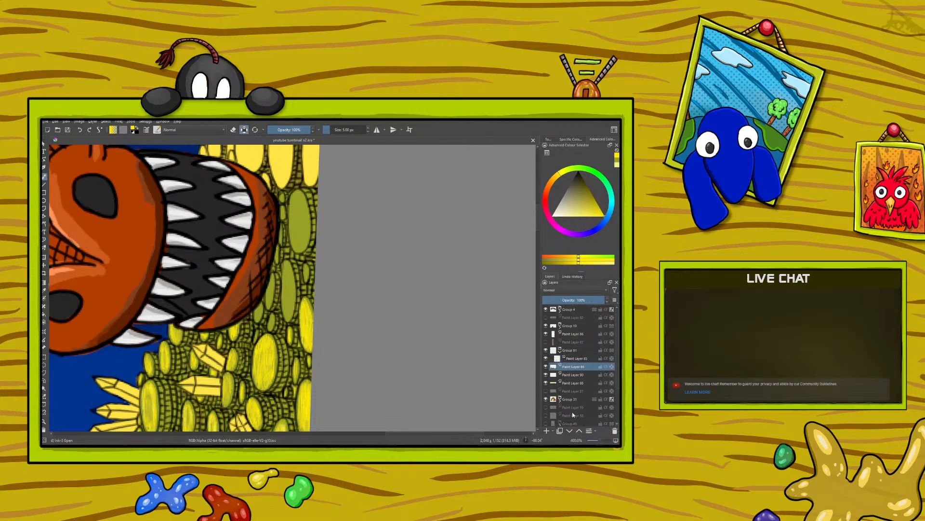
pyautogui.click(580, 430)
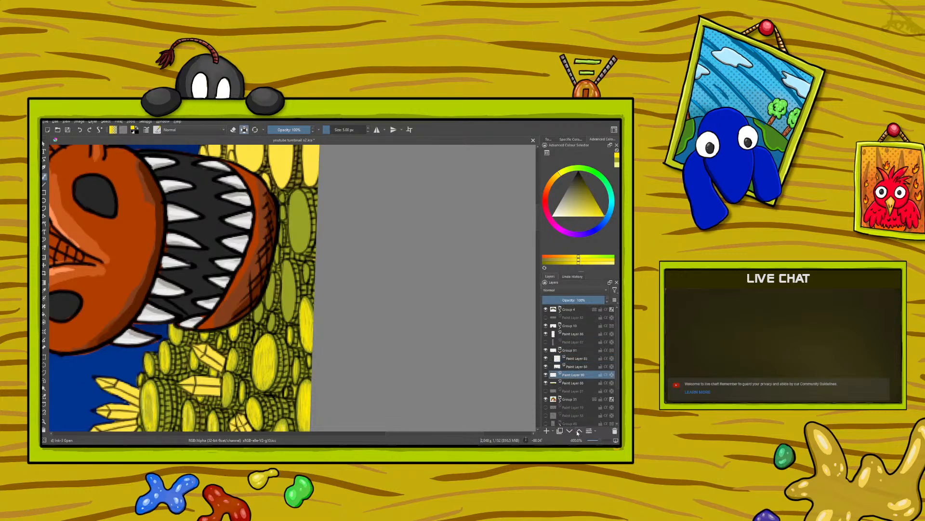
pyautogui.click(572, 384)
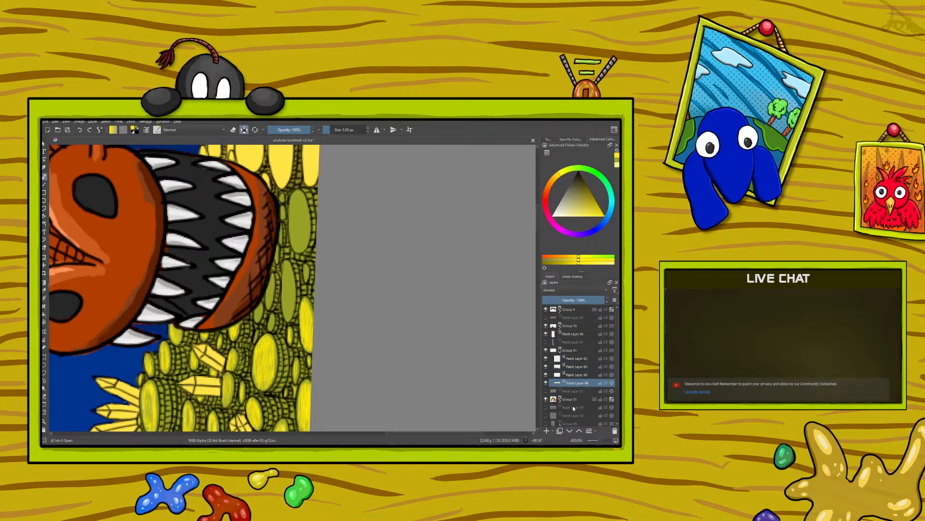
pyautogui.click(559, 349)
pyautogui.click(545, 350)
pyautogui.click(545, 351)
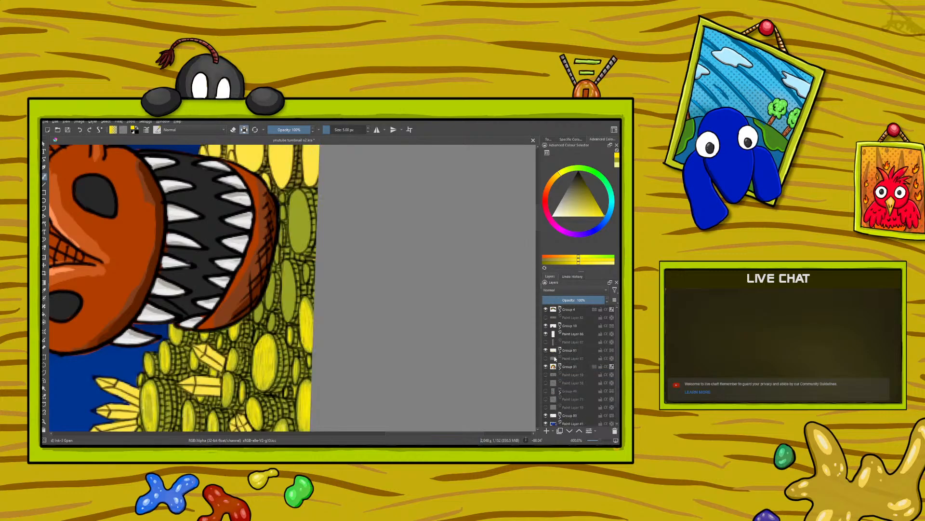
# Select the lowest layer in the new treasure group and paint bright yellow highlights on the olive coins beneath the dragon's jaw
pyautogui.click(560, 368)
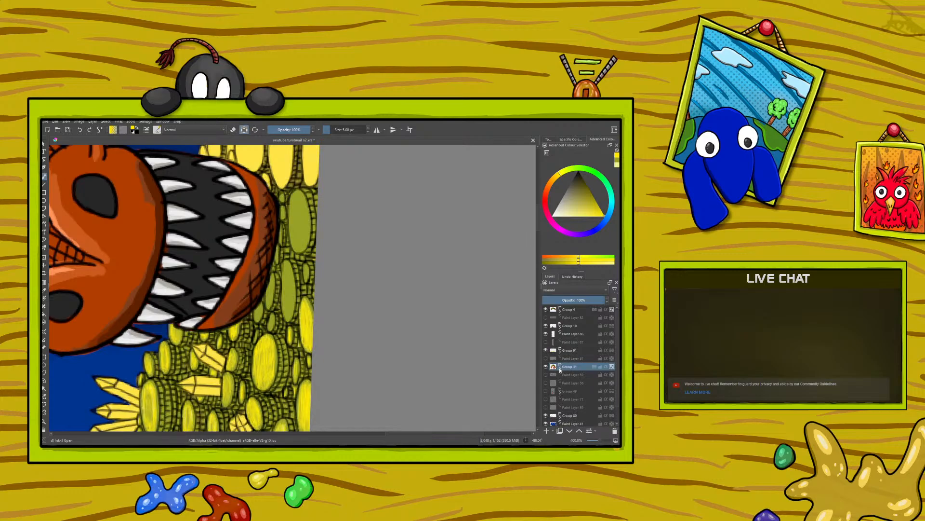
pyautogui.click(560, 351)
pyautogui.click(575, 383)
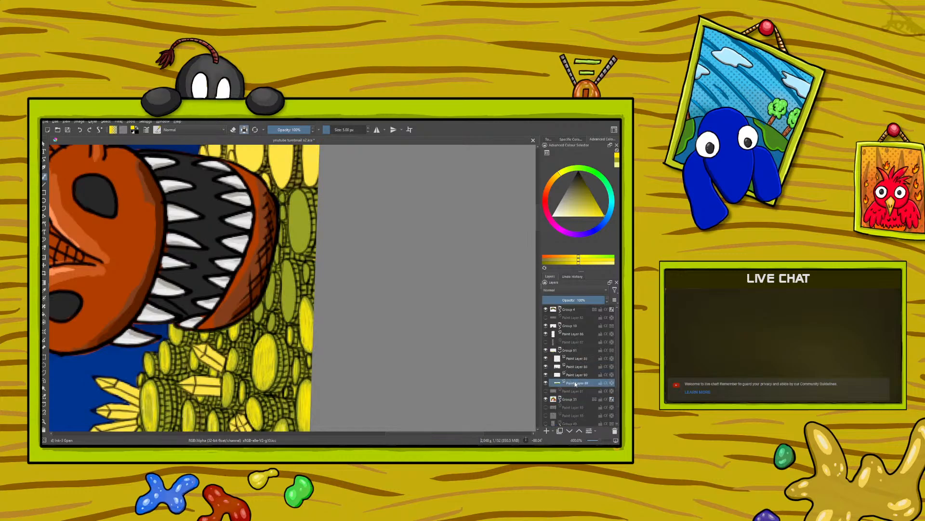
pyautogui.moveTo(575, 383)
pyautogui.moveTo(262, 327); pyautogui.dragTo(255, 337)
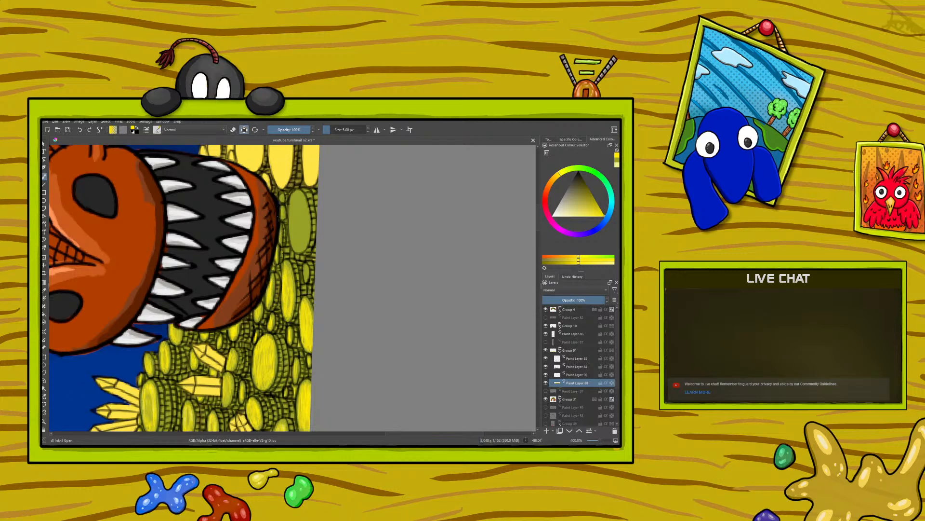
pyautogui.moveTo(303, 200)
pyautogui.mouseDown()
pyautogui.moveTo(307, 231)
pyautogui.moveTo(290, 217)
pyautogui.moveTo(296, 198)
pyautogui.moveTo(301, 218)
pyautogui.moveTo(299, 196)
pyautogui.moveTo(307, 216)
pyautogui.moveTo(305, 198)
pyautogui.mouseUp()
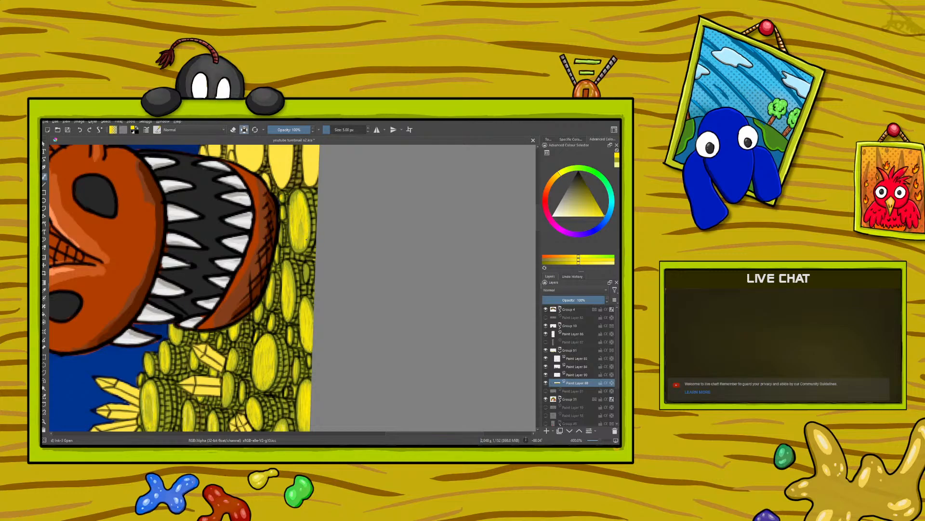
pyautogui.moveTo(302, 234); pyautogui.dragTo(297, 201)
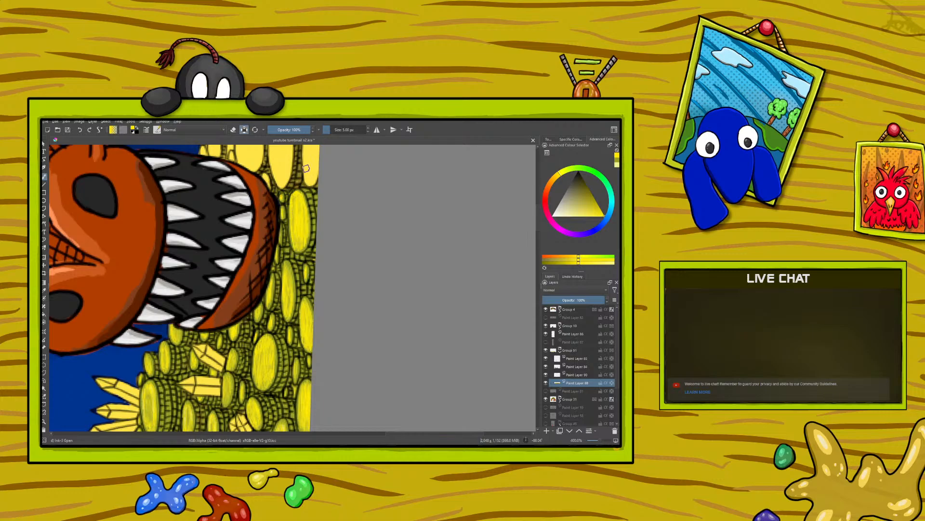
pyautogui.moveTo(538, 229)
pyautogui.mouseDown()
pyautogui.moveTo(539, 252)
pyautogui.moveTo(525, 197)
pyautogui.moveTo(540, 235)
pyautogui.mouseUp()
pyautogui.moveTo(397, 436); pyautogui.dragTo(352, 437)
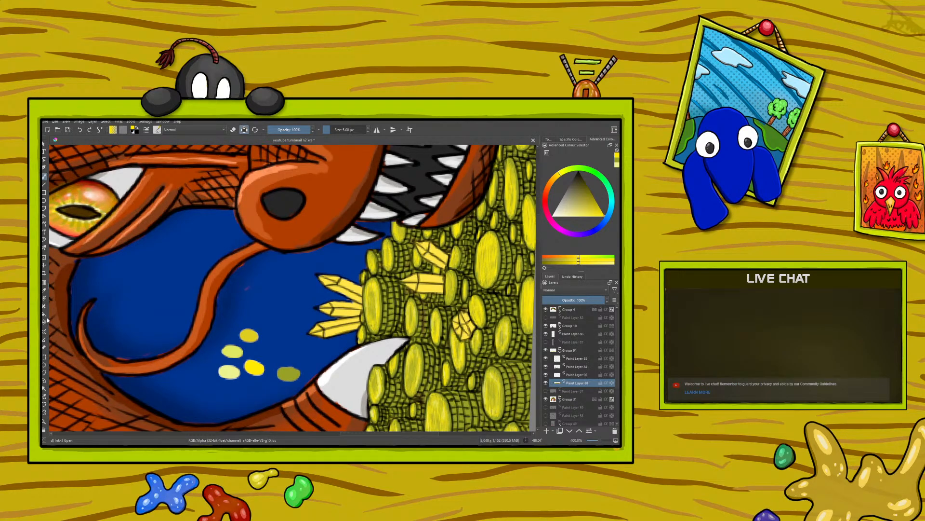
pyautogui.click(44, 357)
pyautogui.moveTo(182, 300); pyautogui.dragTo(323, 421)
pyautogui.click(44, 264)
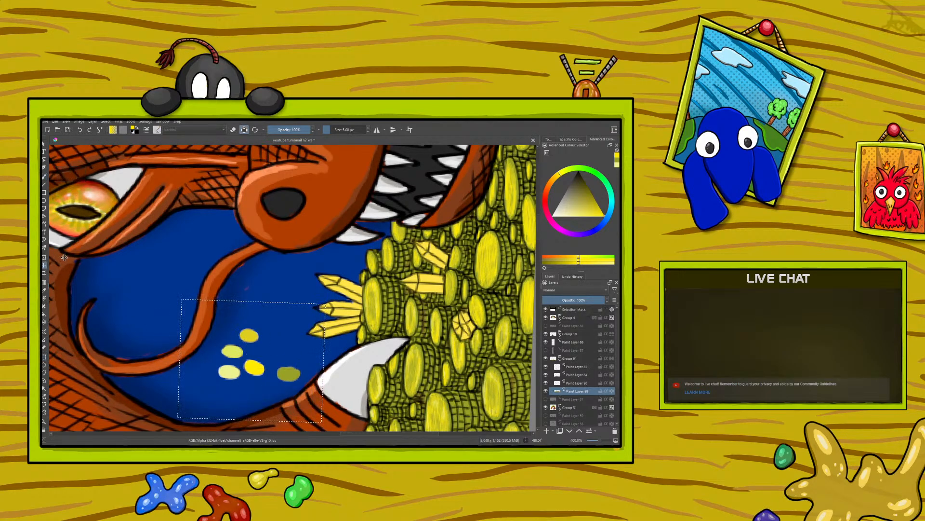
pyautogui.scroll(5, 534, 238)
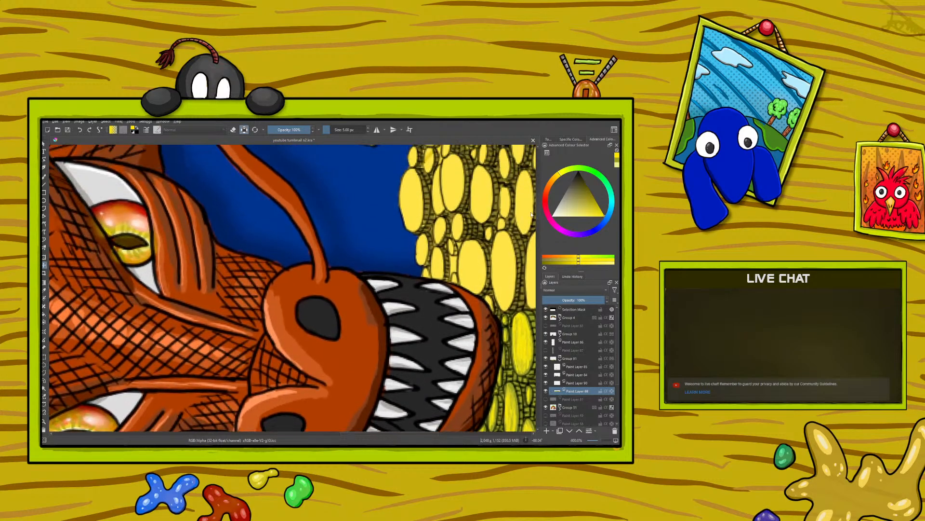
pyautogui.moveTo(270, 423); pyautogui.dragTo(317, 121)
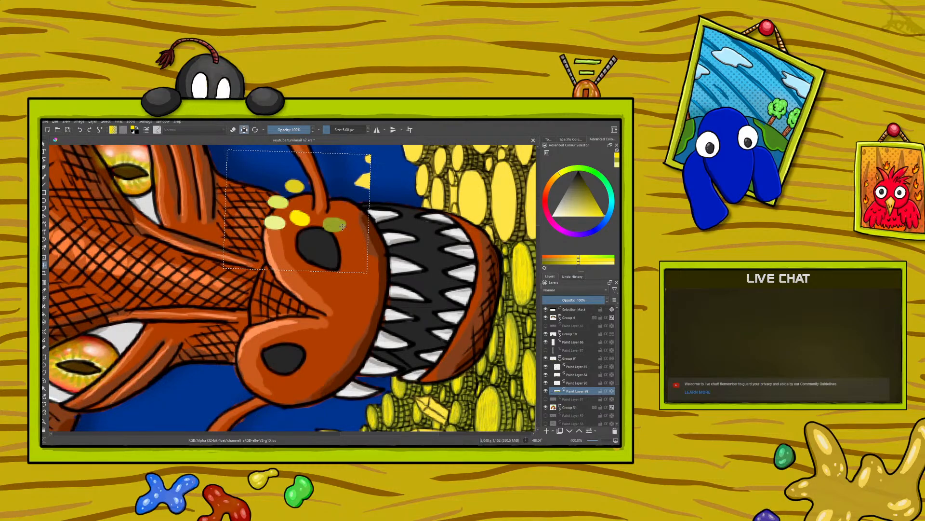
pyautogui.moveTo(537, 213); pyautogui.dragTo(545, 232)
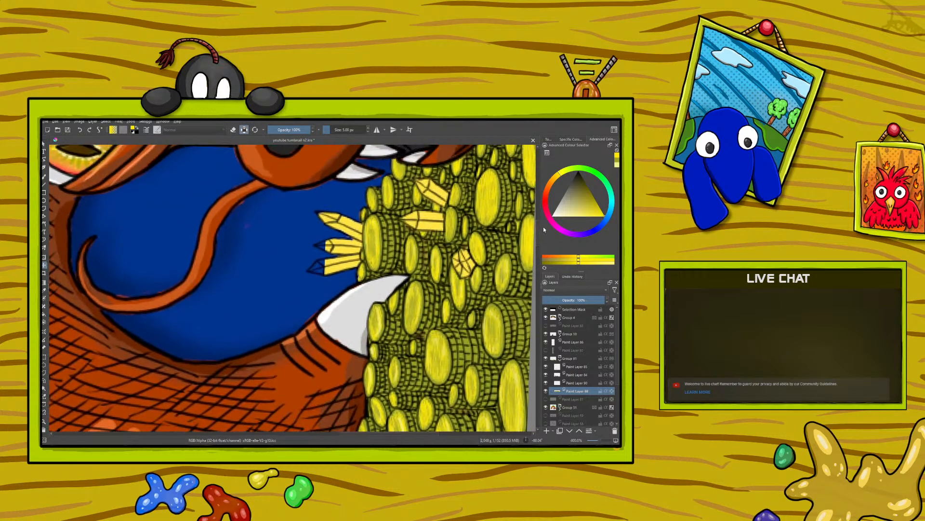
pyautogui.click(80, 130)
# Select the five colour swatches with a rectangular selection and move them beside the unshaded coins above the dragon's snout
pyautogui.click(44, 357)
pyautogui.click(211, 263)
pyautogui.moveTo(195, 254); pyautogui.dragTo(302, 343)
pyautogui.click(48, 263)
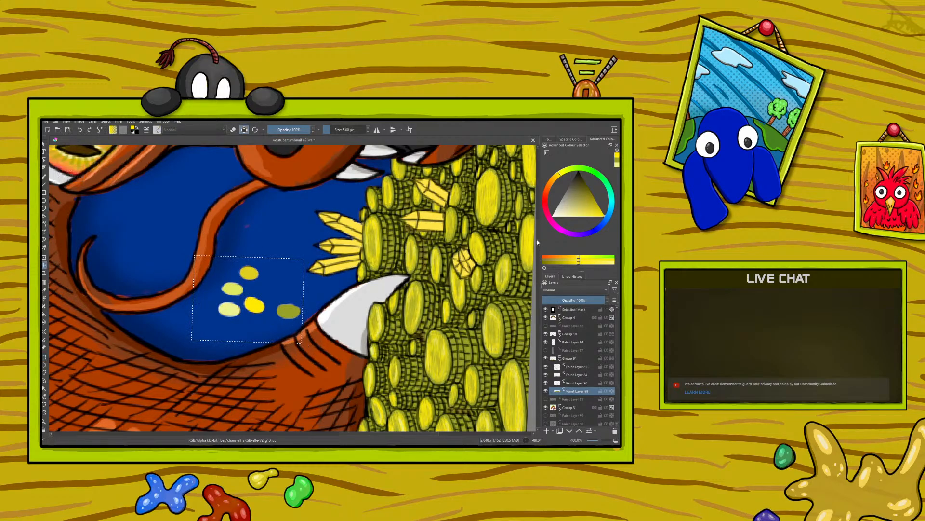
pyautogui.scroll(5, 535, 243)
pyautogui.scroll(6, 533, 197)
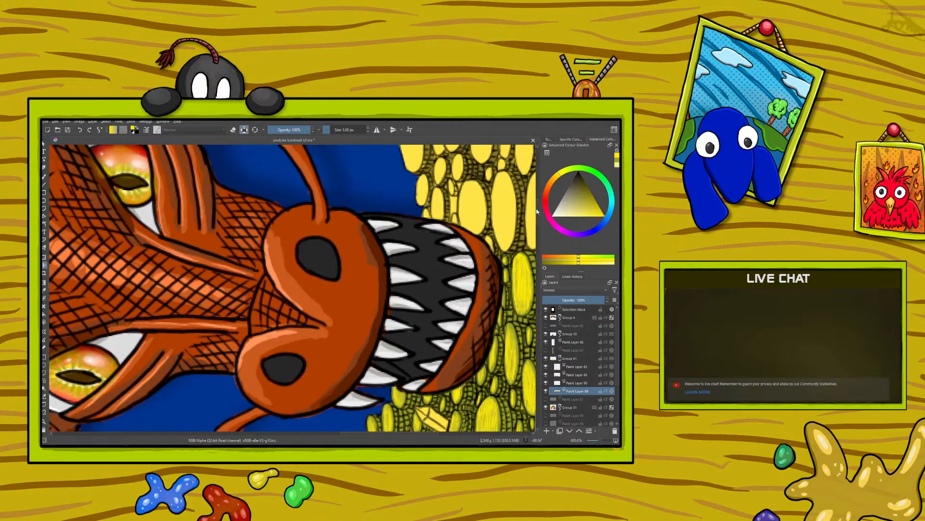
pyautogui.moveTo(271, 404); pyautogui.dragTo(261, 225)
pyautogui.moveTo(261, 381); pyautogui.dragTo(268, 203)
pyautogui.moveTo(261, 333); pyautogui.dragTo(317, 291)
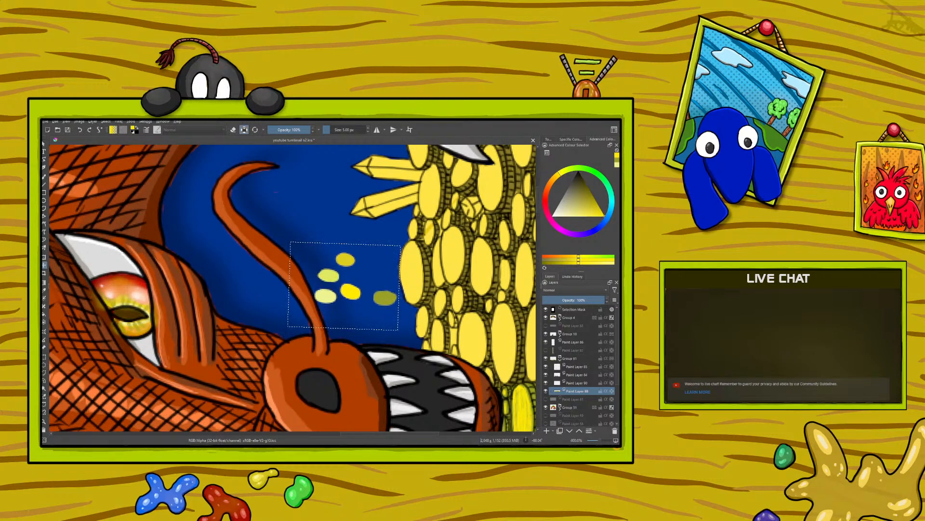
# Sample the palest yellow swatch, clear the selection and paint pale yellow highlights on the shaded coins beneath the dragon's jaw
pyautogui.click(44, 176)
pyautogui.moveTo(376, 434); pyautogui.dragTo(404, 430)
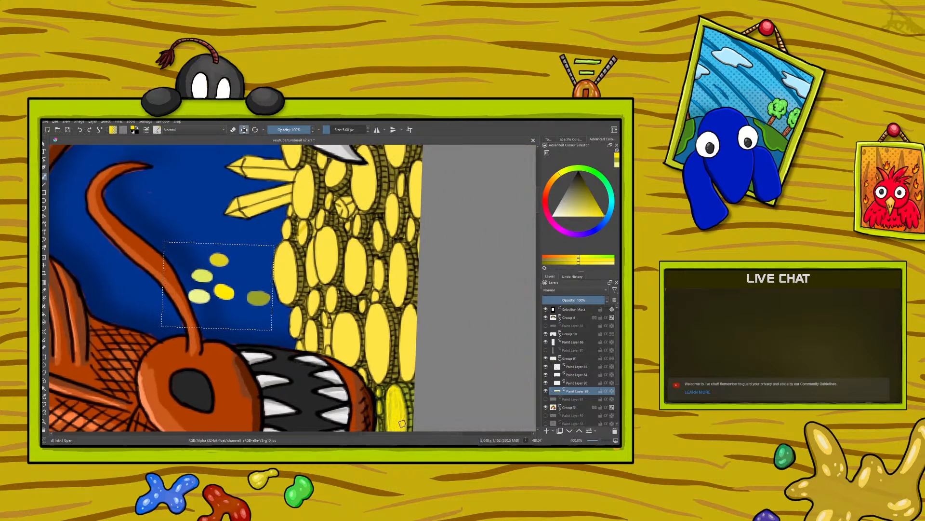
pyautogui.click(43, 291)
pyautogui.click(204, 295)
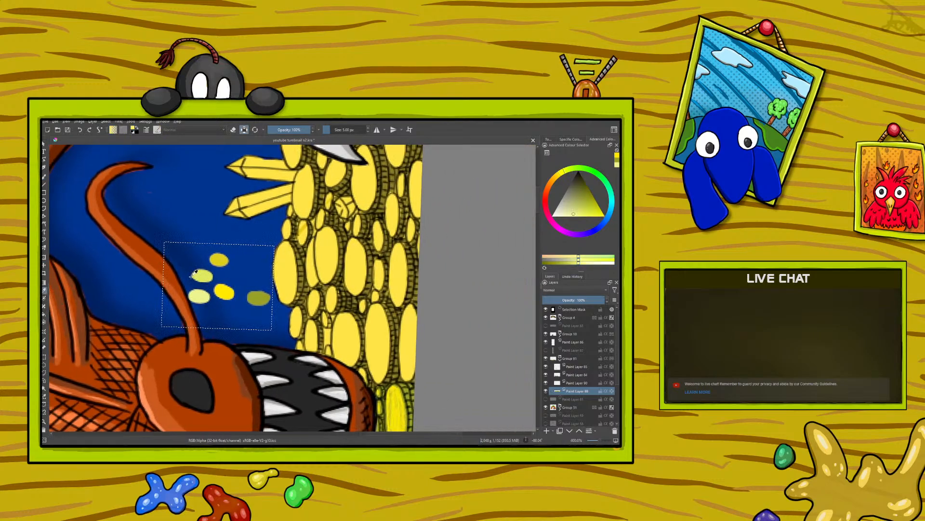
pyautogui.click(45, 177)
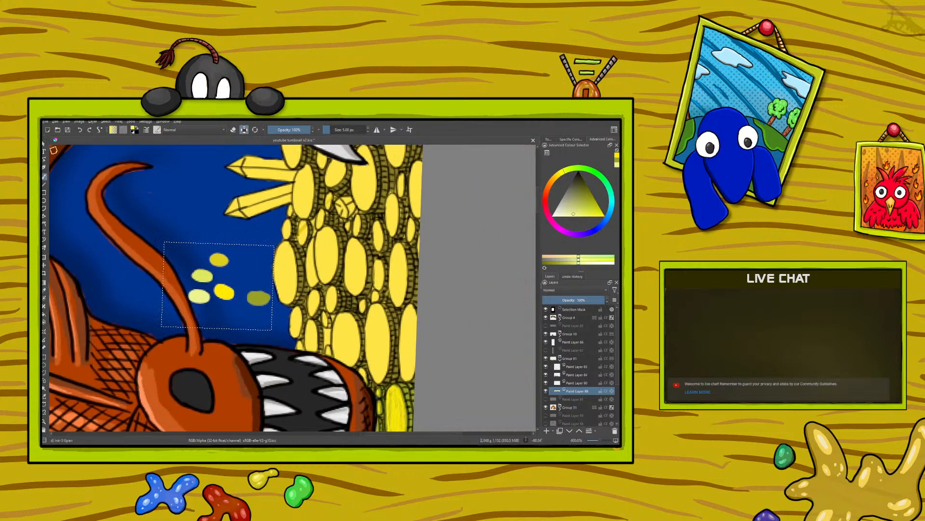
pyautogui.click(104, 121)
pyautogui.click(116, 136)
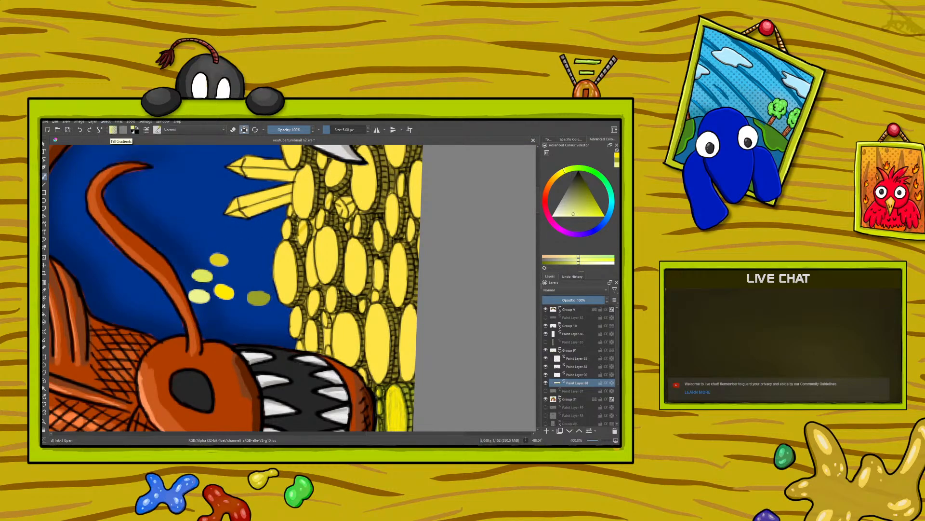
pyautogui.click(535, 207)
pyautogui.moveTo(538, 206)
pyautogui.mouseDown()
pyautogui.moveTo(540, 240)
pyautogui.moveTo(539, 221)
pyautogui.mouseUp()
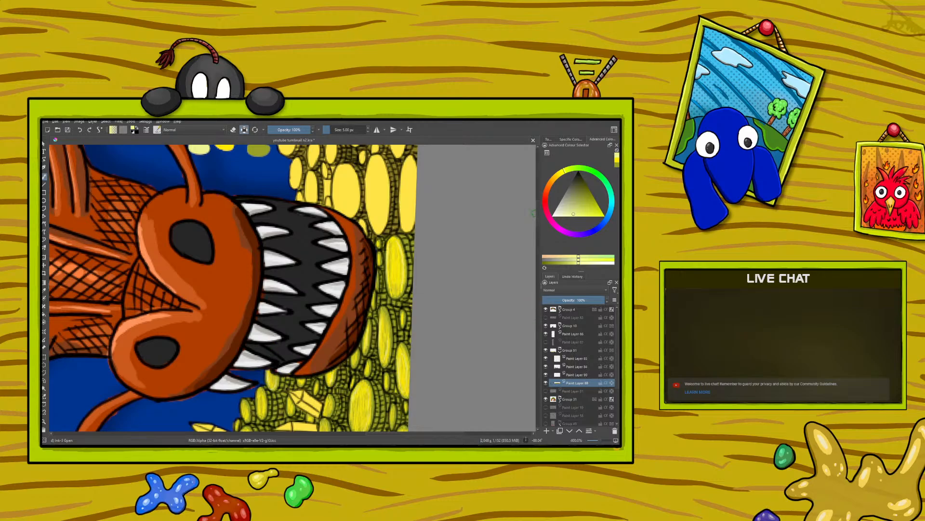
pyautogui.scroll(-3, 535, 217)
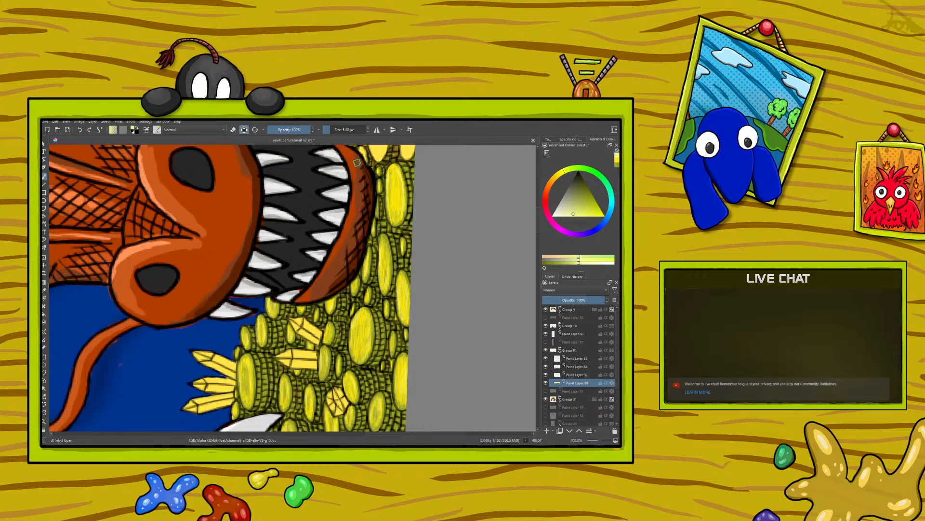
# Sample the olive swatch and paint olive ring details on the highlighted coins beneath the dragon's jaw
pyautogui.moveTo(537, 228); pyautogui.dragTo(537, 198)
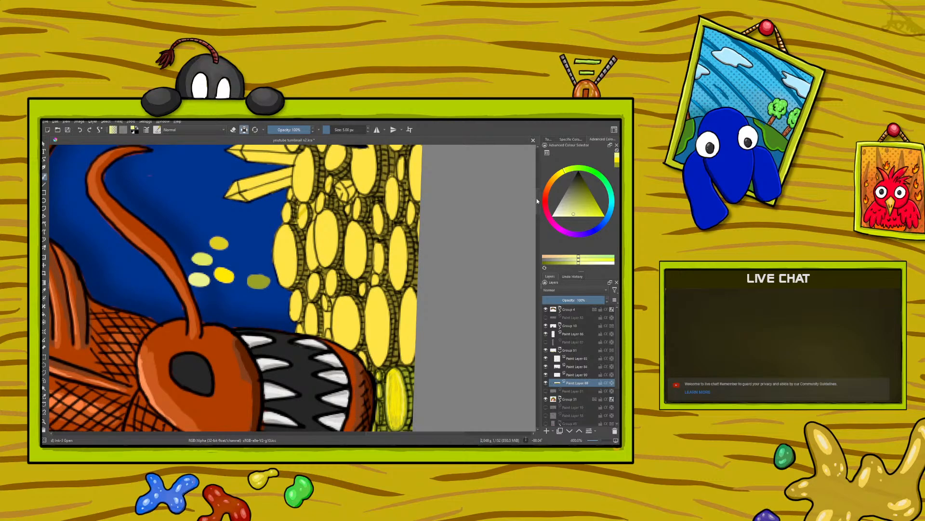
pyautogui.click(43, 292)
pyautogui.click(259, 280)
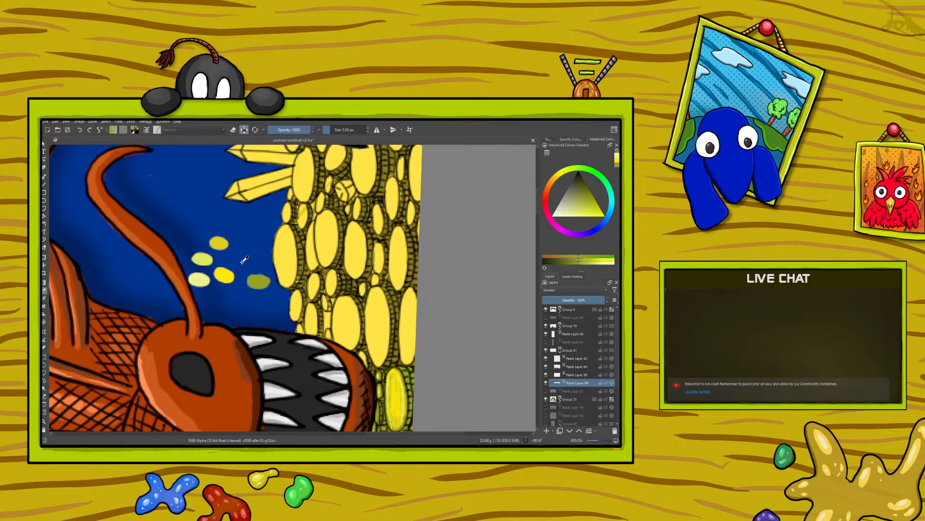
pyautogui.click(45, 177)
pyautogui.moveTo(537, 205); pyautogui.dragTo(544, 234)
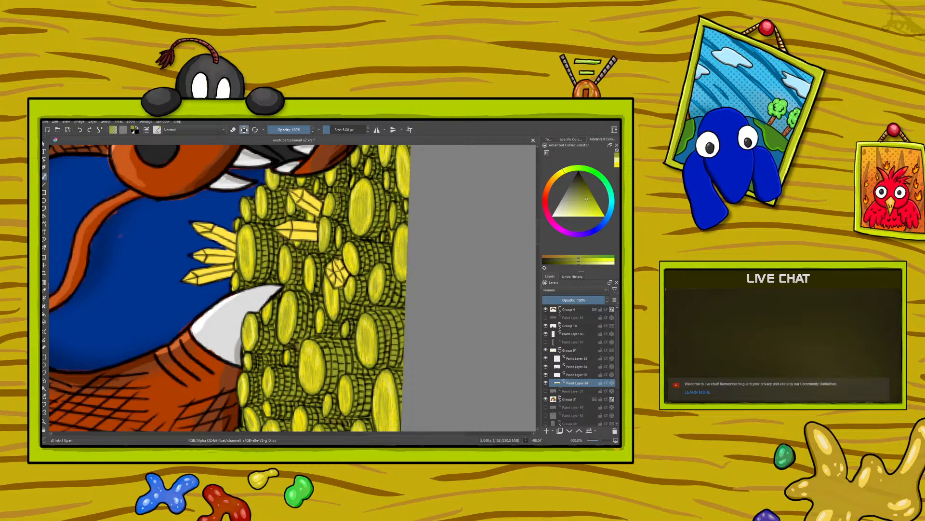
pyautogui.moveTo(539, 244); pyautogui.dragTo(538, 227)
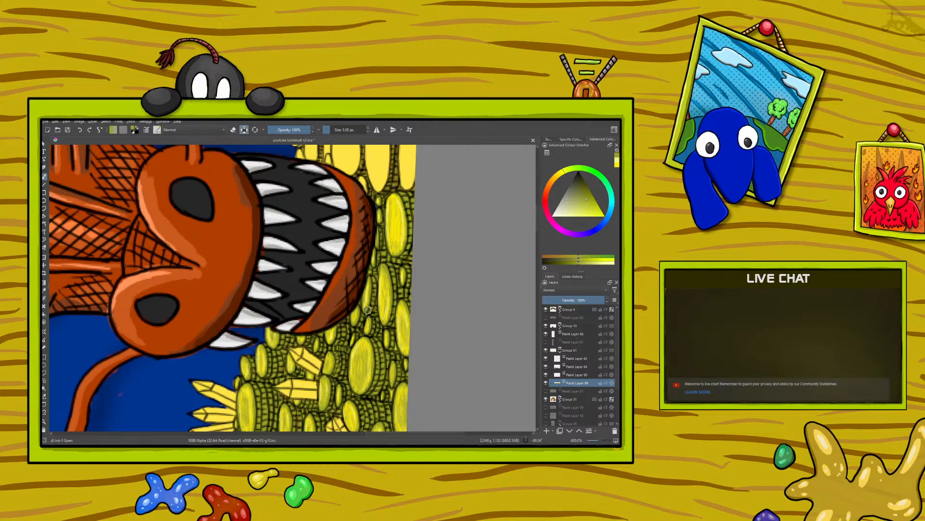
# Paint olive bases over the yellow coins along the canvas edge and beside the dragon's upper jaw
pyautogui.scroll(5, 533, 202)
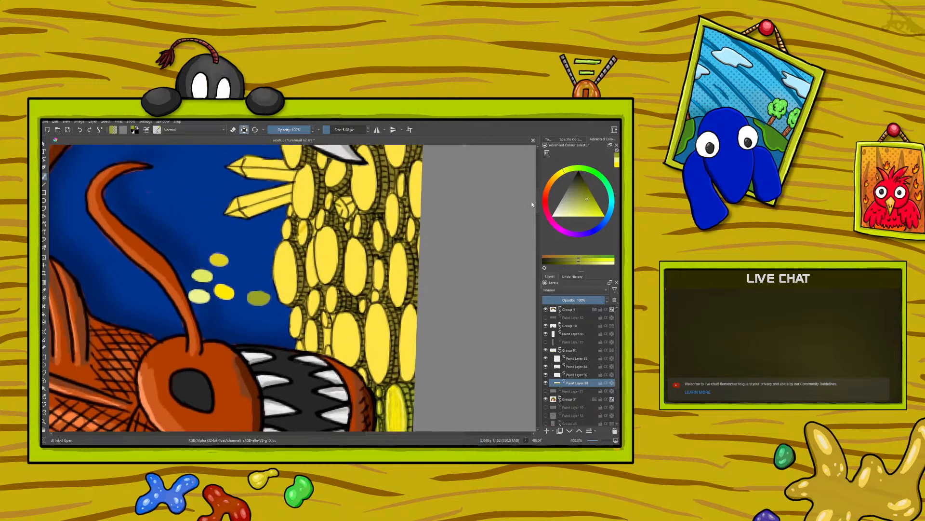
pyautogui.click(43, 291)
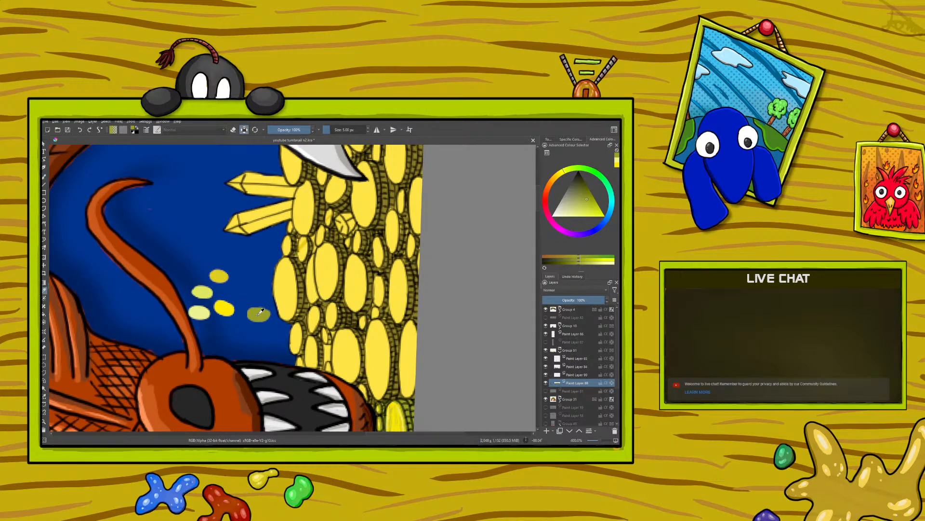
pyautogui.click(44, 177)
pyautogui.moveTo(414, 328)
pyautogui.mouseDown()
pyautogui.moveTo(411, 395)
pyautogui.moveTo(414, 385)
pyautogui.moveTo(403, 395)
pyautogui.moveTo(408, 307)
pyautogui.moveTo(412, 319)
pyautogui.moveTo(396, 257)
pyautogui.mouseUp()
pyautogui.moveTo(410, 291)
pyautogui.mouseDown()
pyautogui.moveTo(409, 256)
pyautogui.moveTo(395, 246)
pyautogui.moveTo(410, 253)
pyautogui.moveTo(409, 240)
pyautogui.moveTo(388, 214)
pyautogui.moveTo(410, 227)
pyautogui.moveTo(398, 211)
pyautogui.moveTo(407, 220)
pyautogui.mouseUp()
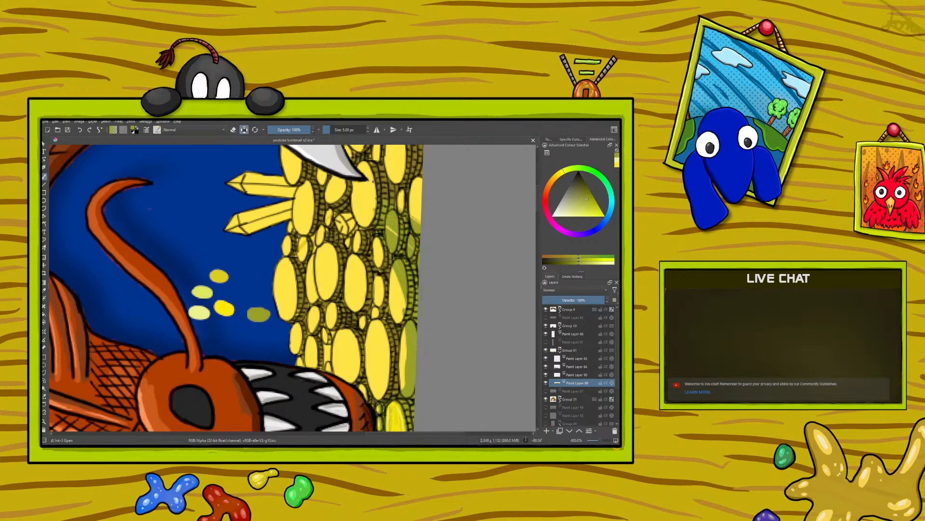
pyautogui.moveTo(379, 182)
pyautogui.mouseDown()
pyautogui.moveTo(415, 211)
pyautogui.moveTo(409, 216)
pyautogui.moveTo(387, 195)
pyautogui.mouseUp()
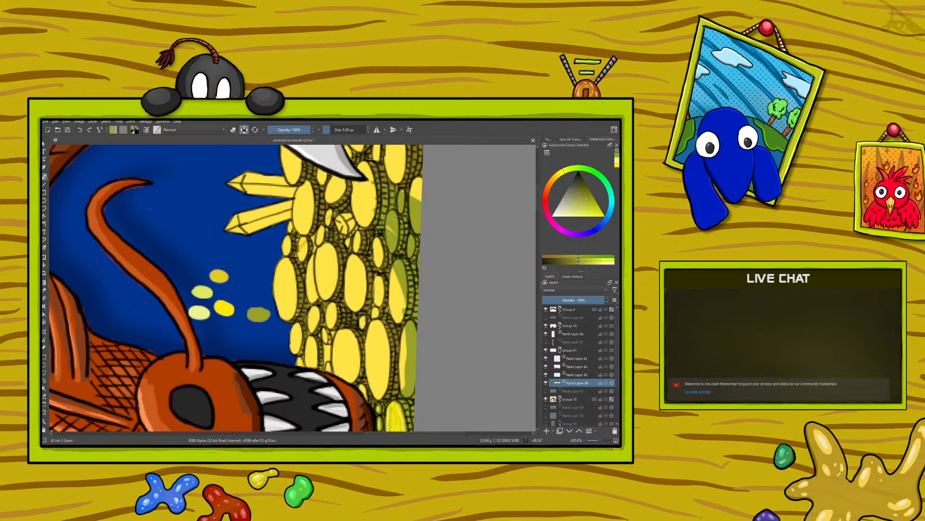
pyautogui.moveTo(389, 226); pyautogui.dragTo(393, 232)
pyautogui.moveTo(408, 295); pyautogui.dragTo(404, 311)
pyautogui.moveTo(398, 272)
pyautogui.mouseDown()
pyautogui.moveTo(403, 321)
pyautogui.moveTo(388, 335)
pyautogui.moveTo(393, 319)
pyautogui.mouseUp()
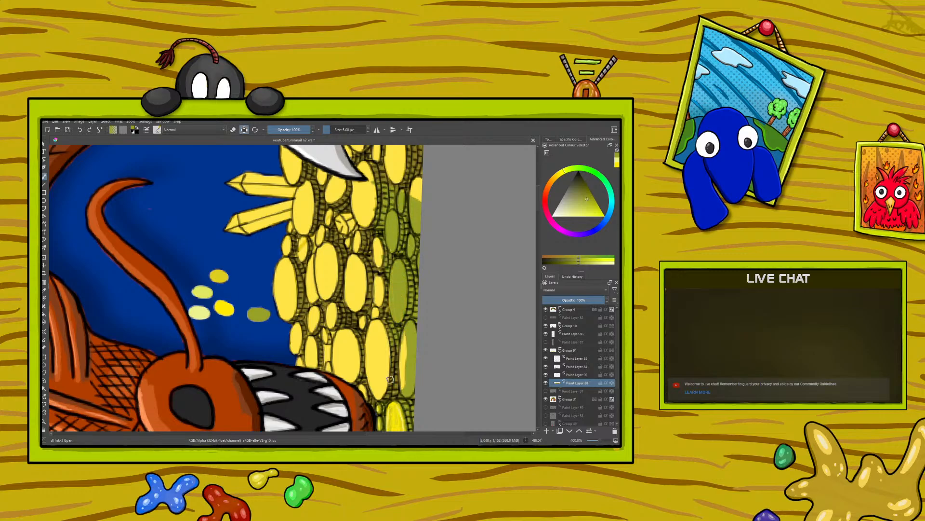
pyautogui.moveTo(400, 378)
pyautogui.mouseDown()
pyautogui.moveTo(406, 339)
pyautogui.moveTo(402, 384)
pyautogui.moveTo(405, 352)
pyautogui.moveTo(391, 392)
pyautogui.moveTo(392, 335)
pyautogui.moveTo(365, 407)
pyautogui.moveTo(372, 365)
pyautogui.moveTo(357, 395)
pyautogui.moveTo(361, 329)
pyautogui.moveTo(354, 385)
pyautogui.moveTo(355, 326)
pyautogui.moveTo(348, 384)
pyautogui.moveTo(356, 360)
pyautogui.moveTo(338, 379)
pyautogui.moveTo(351, 340)
pyautogui.moveTo(337, 375)
pyautogui.moveTo(339, 342)
pyautogui.moveTo(327, 368)
pyautogui.moveTo(334, 326)
pyautogui.moveTo(320, 370)
pyautogui.moveTo(323, 316)
pyautogui.moveTo(300, 368)
pyautogui.moveTo(304, 316)
pyautogui.moveTo(288, 354)
pyautogui.moveTo(297, 332)
pyautogui.mouseUp()
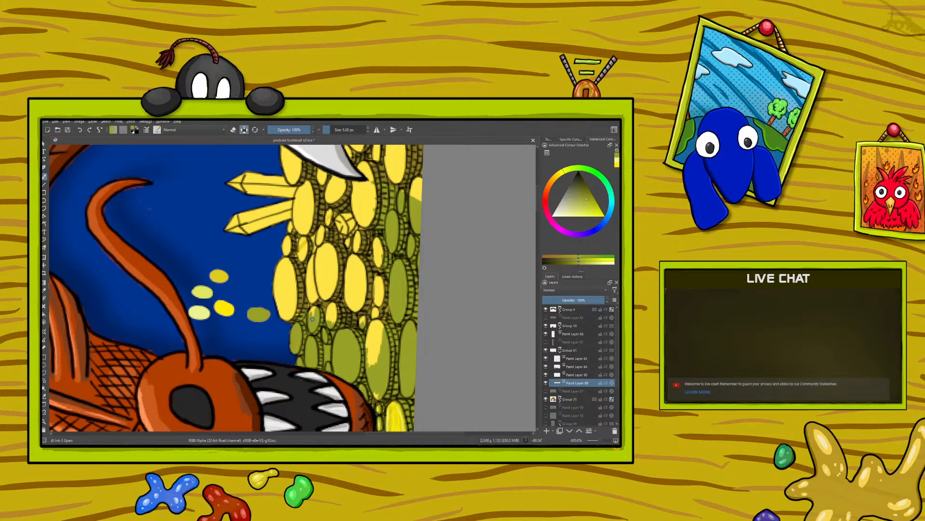
pyautogui.moveTo(315, 303); pyautogui.dragTo(310, 326)
# Rotate the canvas, check Group 10's contents, and select the second layer in the treasure group, toggling its visibility to identify it
pyautogui.rightClick(330, 287)
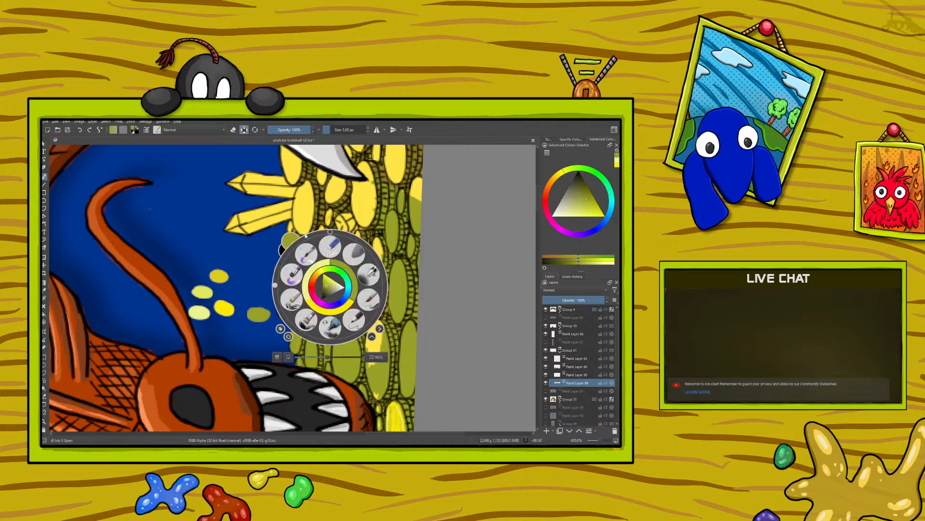
pyautogui.moveTo(278, 284); pyautogui.dragTo(298, 243)
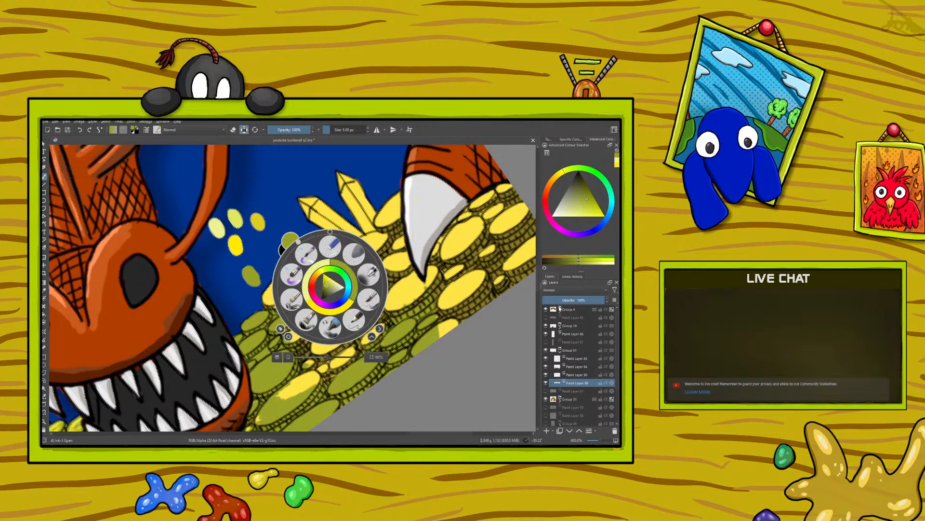
pyautogui.click(560, 327)
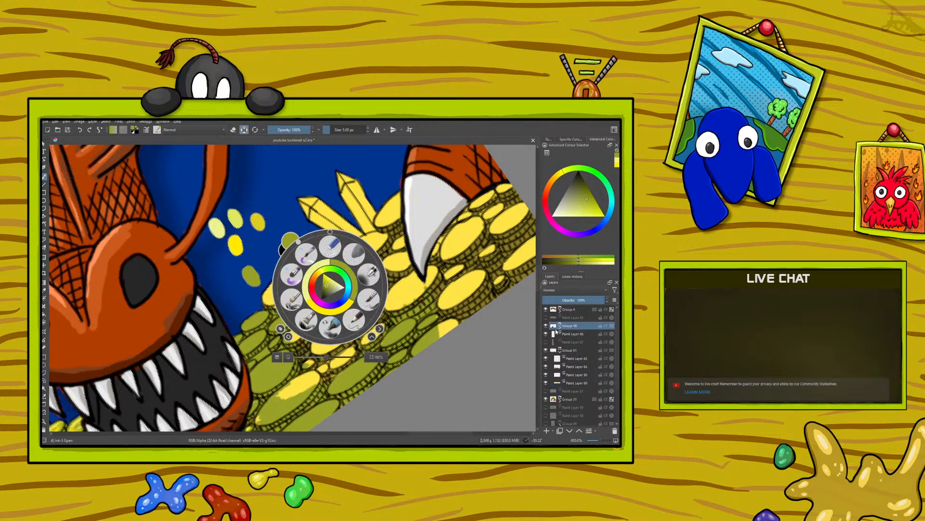
pyautogui.click(560, 326)
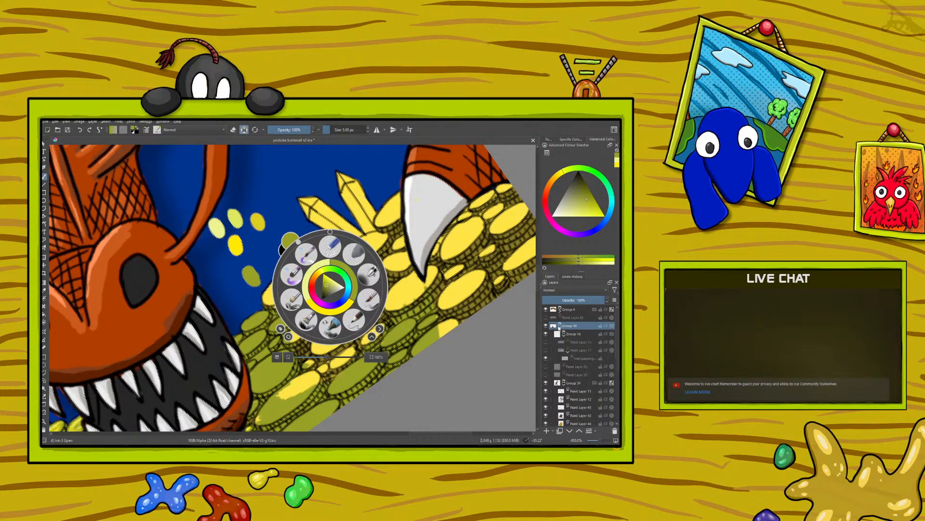
pyautogui.click(559, 327)
pyautogui.click(568, 368)
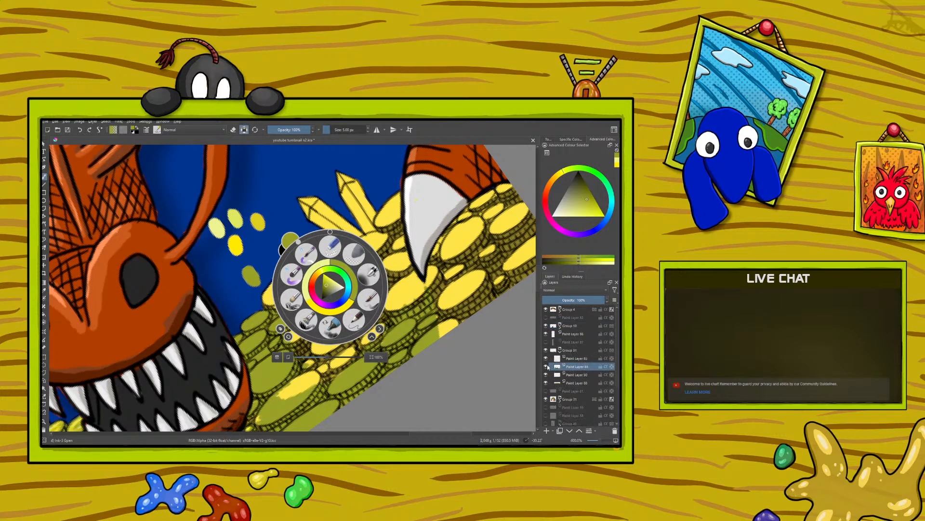
pyautogui.click(545, 367)
pyautogui.click(545, 366)
# Set the brush colour to black and strengthen the outlines of the olive coins beside the jaw, undoing the last change
pyautogui.rightClick(216, 319)
pyautogui.click(214, 322)
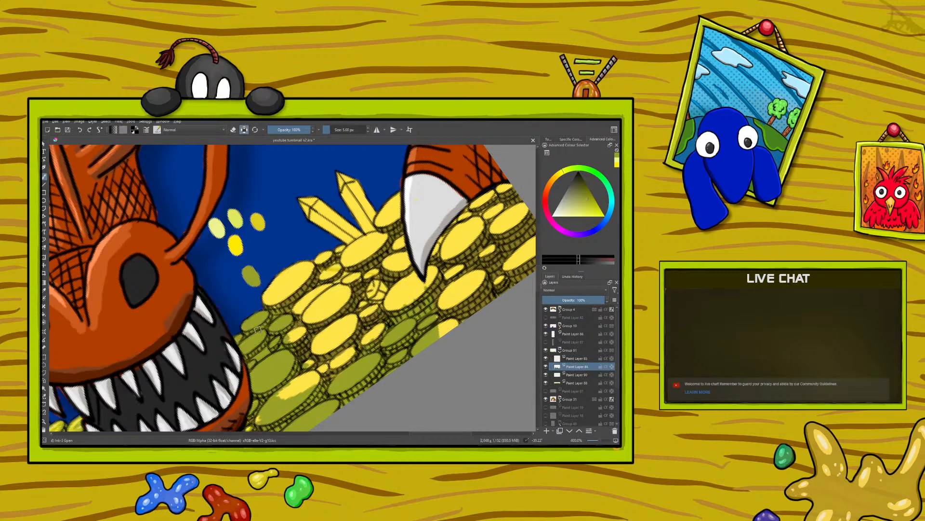
pyautogui.moveTo(260, 356); pyautogui.dragTo(262, 355)
pyautogui.press('/')
pyautogui.click(80, 131)
# Check and select the lowest layer in the treasure group, and sample the olive swatch for the brush
pyautogui.click(546, 383)
pyautogui.click(547, 383)
pyautogui.click(574, 383)
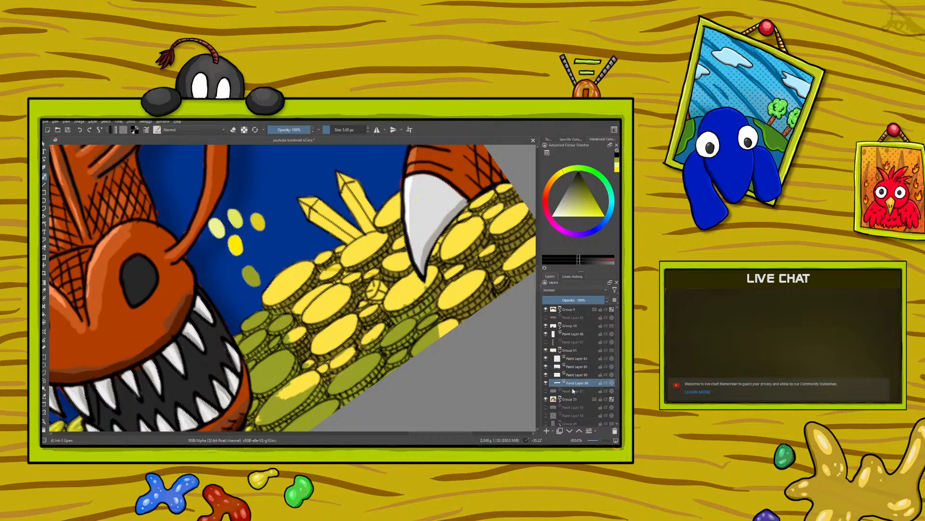
pyautogui.click(45, 289)
pyautogui.click(254, 276)
pyautogui.click(44, 177)
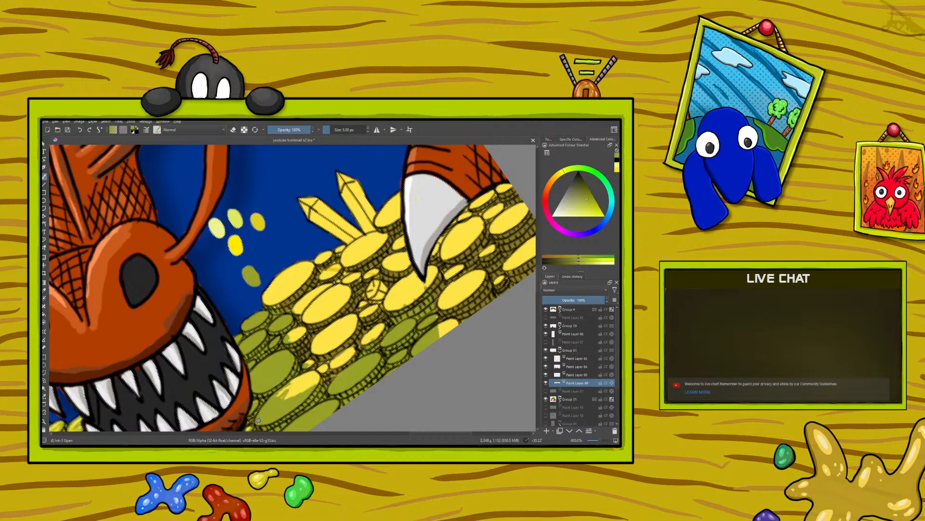
# Try olive strokes on the partly yellow coin by the jaw, undo them and turn on Preserve Alpha
pyautogui.moveTo(268, 408)
pyautogui.mouseDown()
pyautogui.moveTo(312, 356)
pyautogui.moveTo(295, 397)
pyautogui.moveTo(320, 357)
pyautogui.moveTo(309, 384)
pyautogui.mouseUp()
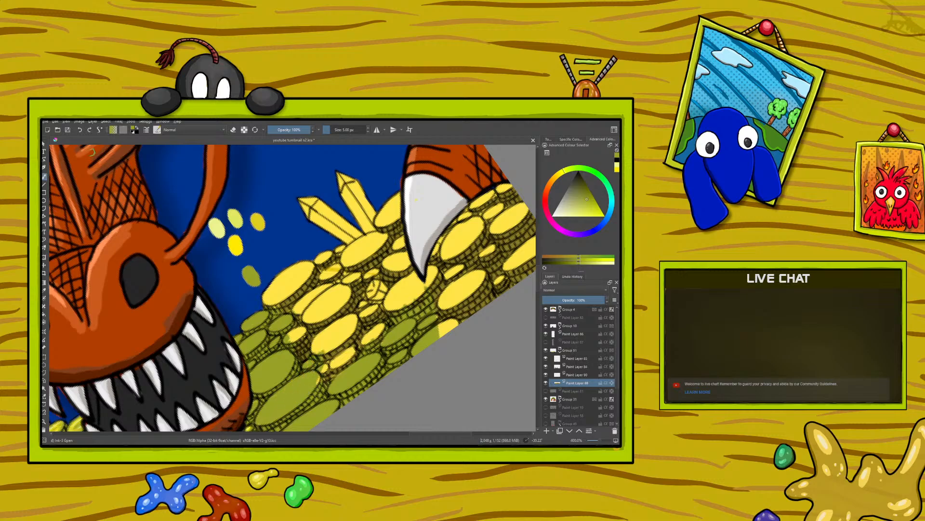
pyautogui.click(80, 130)
pyautogui.click(245, 129)
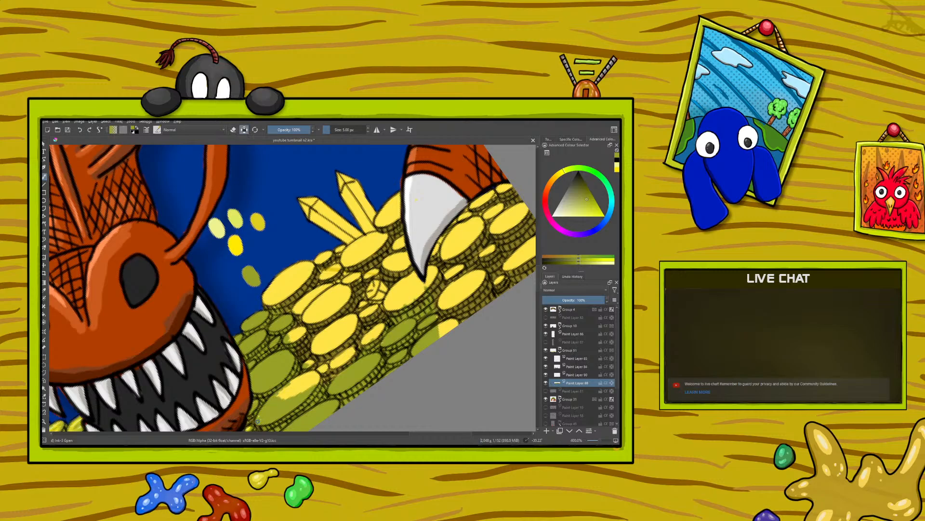
# Paint olive over the partly yellow coin by the jaw and the neighbouring yellow coins up the pile
pyautogui.moveTo(273, 398)
pyautogui.mouseDown()
pyautogui.moveTo(300, 358)
pyautogui.moveTo(274, 404)
pyautogui.mouseUp()
pyautogui.moveTo(309, 334)
pyautogui.mouseDown()
pyautogui.moveTo(301, 386)
pyautogui.moveTo(321, 338)
pyautogui.moveTo(292, 394)
pyautogui.moveTo(322, 361)
pyautogui.moveTo(319, 370)
pyautogui.mouseUp()
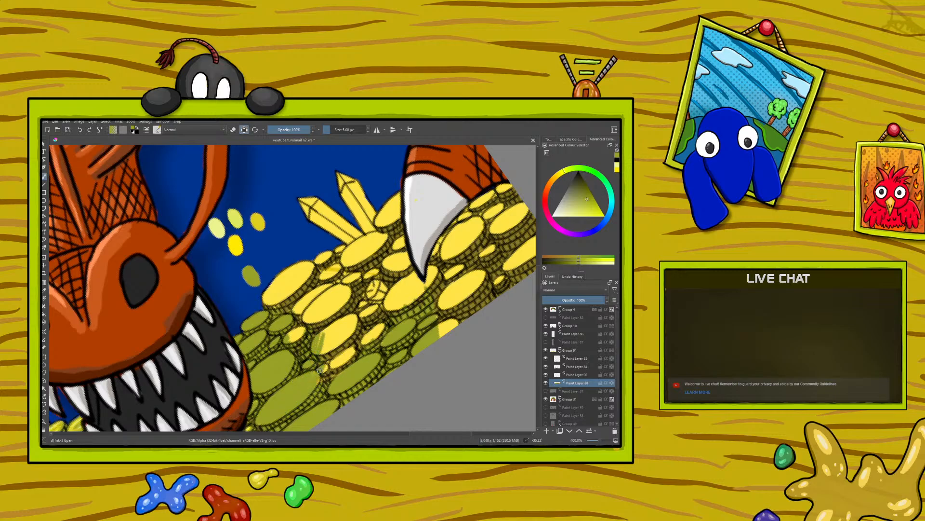
pyautogui.moveTo(346, 332); pyautogui.dragTo(323, 355)
pyautogui.moveTo(340, 321)
pyautogui.mouseDown()
pyautogui.moveTo(322, 351)
pyautogui.moveTo(324, 343)
pyautogui.mouseUp()
pyautogui.moveTo(348, 294)
pyautogui.mouseDown()
pyautogui.moveTo(345, 275)
pyautogui.moveTo(309, 315)
pyautogui.moveTo(341, 345)
pyautogui.moveTo(357, 318)
pyautogui.moveTo(346, 343)
pyautogui.mouseUp()
pyautogui.moveTo(356, 317)
pyautogui.mouseDown()
pyautogui.moveTo(345, 345)
pyautogui.moveTo(356, 324)
pyautogui.moveTo(328, 355)
pyautogui.moveTo(337, 312)
pyautogui.moveTo(310, 360)
pyautogui.moveTo(317, 339)
pyautogui.moveTo(336, 367)
pyautogui.mouseUp()
pyautogui.moveTo(355, 346); pyautogui.dragTo(344, 363)
pyautogui.moveTo(369, 333); pyautogui.dragTo(335, 367)
pyautogui.moveTo(373, 332); pyautogui.dragTo(342, 365)
pyautogui.moveTo(383, 323)
pyautogui.mouseDown()
pyautogui.moveTo(367, 343)
pyautogui.moveTo(376, 339)
pyautogui.moveTo(334, 364)
pyautogui.mouseUp()
pyautogui.moveTo(377, 325)
pyautogui.mouseDown()
pyautogui.moveTo(363, 336)
pyautogui.moveTo(352, 327)
pyautogui.mouseUp()
pyautogui.moveTo(369, 310)
pyautogui.mouseDown()
pyautogui.moveTo(360, 320)
pyautogui.moveTo(366, 311)
pyautogui.mouseUp()
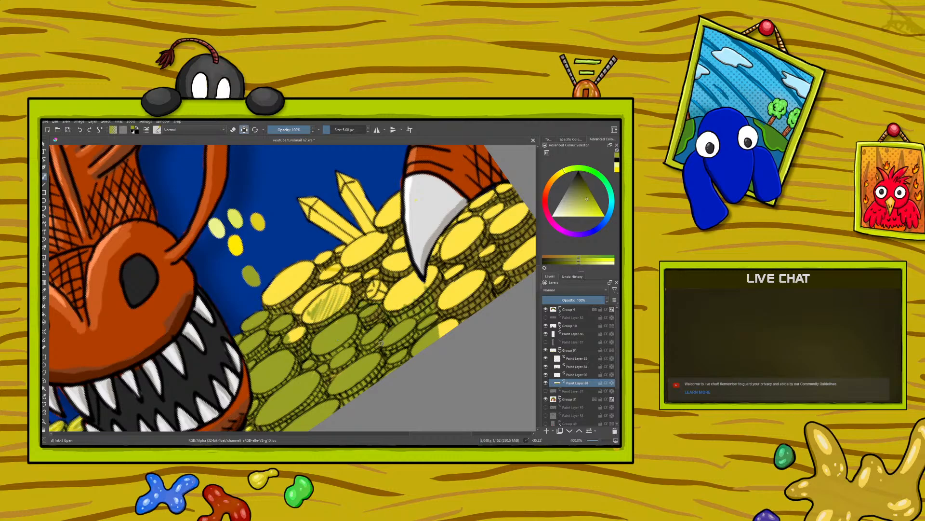
# Cover the remaining yellow coins at the canvas edge and along the blue background below the crystals with olive
pyautogui.moveTo(440, 318)
pyautogui.mouseDown()
pyautogui.moveTo(443, 330)
pyautogui.moveTo(457, 321)
pyautogui.mouseUp()
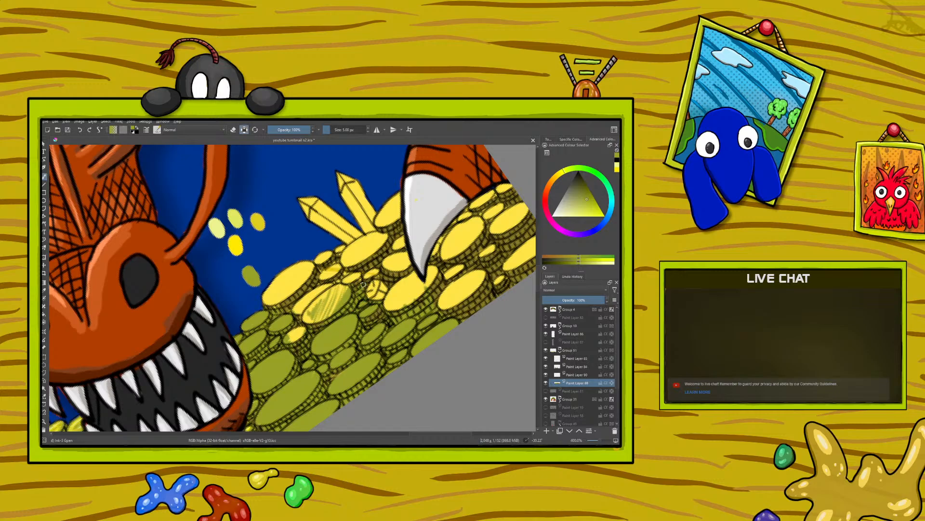
pyautogui.moveTo(358, 288)
pyautogui.mouseDown()
pyautogui.moveTo(337, 289)
pyautogui.moveTo(327, 319)
pyautogui.moveTo(343, 292)
pyautogui.moveTo(314, 324)
pyautogui.moveTo(330, 293)
pyautogui.moveTo(304, 321)
pyautogui.moveTo(345, 238)
pyautogui.moveTo(303, 333)
pyautogui.moveTo(284, 343)
pyautogui.moveTo(311, 327)
pyautogui.moveTo(285, 357)
pyautogui.moveTo(300, 327)
pyautogui.moveTo(281, 337)
pyautogui.mouseUp()
pyautogui.moveTo(315, 303)
pyautogui.mouseDown()
pyautogui.moveTo(289, 320)
pyautogui.moveTo(319, 284)
pyautogui.moveTo(317, 299)
pyautogui.moveTo(336, 278)
pyautogui.moveTo(297, 306)
pyautogui.moveTo(332, 270)
pyautogui.moveTo(318, 284)
pyautogui.moveTo(338, 266)
pyautogui.moveTo(334, 286)
pyautogui.moveTo(348, 272)
pyautogui.moveTo(330, 248)
pyautogui.moveTo(318, 278)
pyautogui.moveTo(321, 252)
pyautogui.moveTo(306, 281)
pyautogui.moveTo(338, 253)
pyautogui.mouseUp()
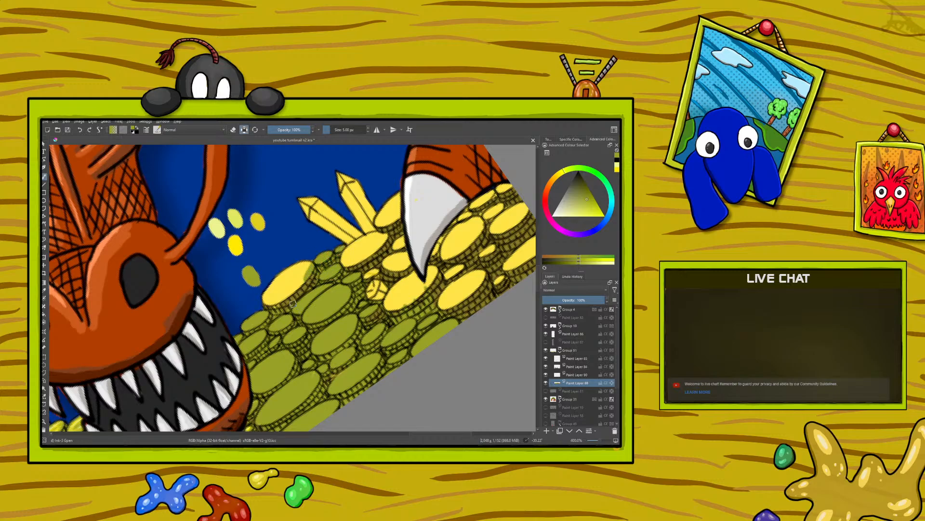
pyautogui.moveTo(307, 287)
pyautogui.mouseDown()
pyautogui.moveTo(271, 308)
pyautogui.moveTo(276, 291)
pyautogui.moveTo(260, 301)
pyautogui.moveTo(297, 261)
pyautogui.moveTo(287, 289)
pyautogui.moveTo(308, 259)
pyautogui.moveTo(301, 281)
pyautogui.mouseUp()
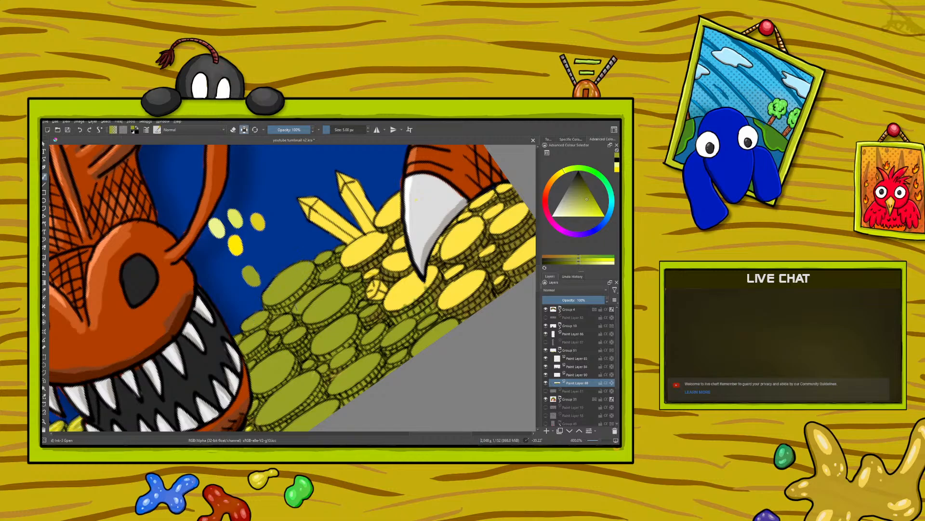
# Sample the bright yellow swatch, rotate the canvas, reduce the brush size and highlight the olive coin at the canvas edge by the jaw
pyautogui.moveTo(539, 281); pyautogui.dragTo(541, 286)
pyautogui.click(44, 290)
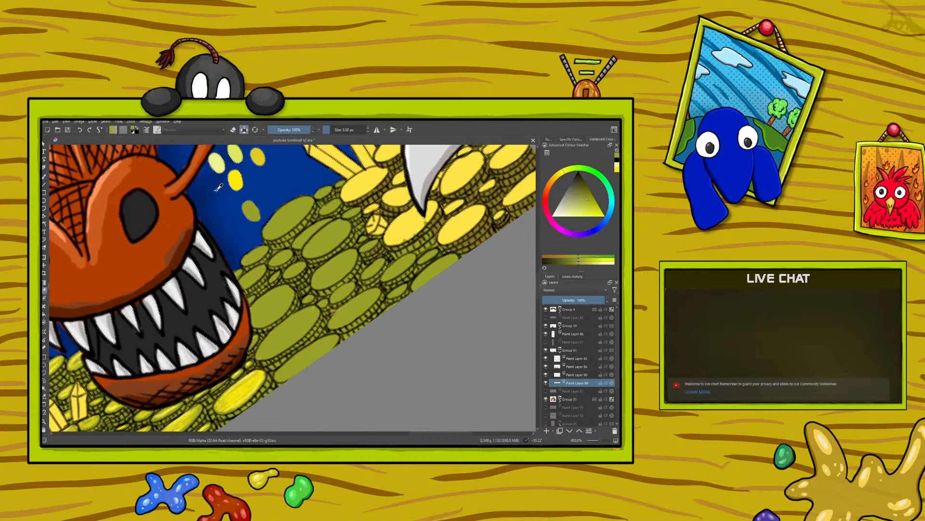
pyautogui.click(235, 179)
pyautogui.click(44, 177)
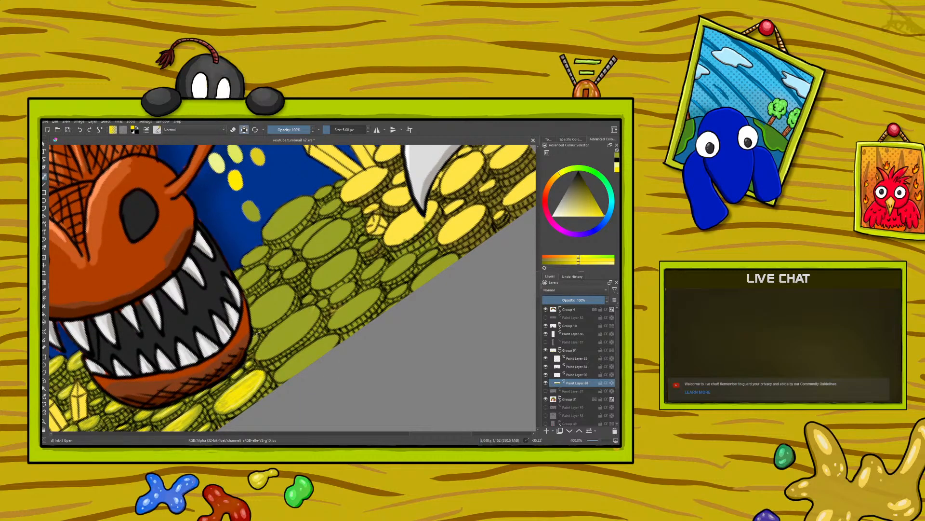
pyautogui.rightClick(264, 349)
pyautogui.moveTo(232, 309); pyautogui.dragTo(217, 392)
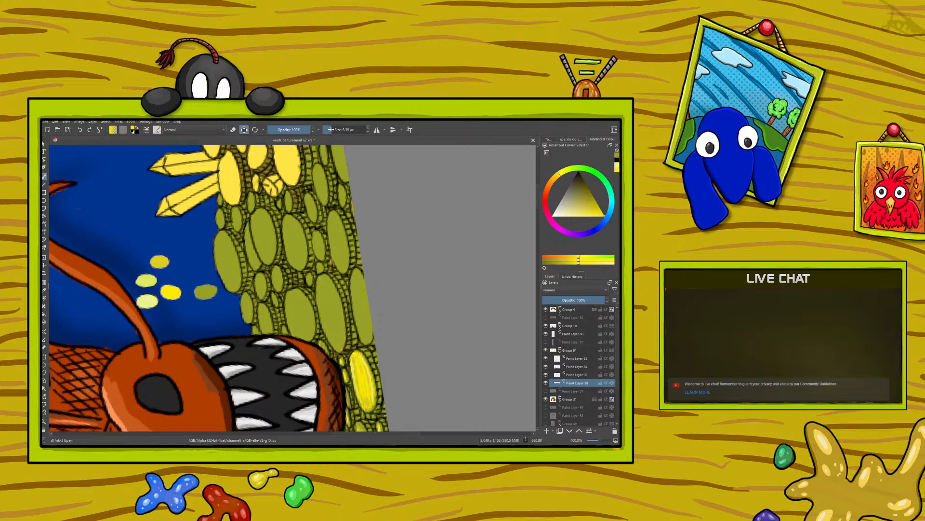
pyautogui.moveTo(366, 292)
pyautogui.mouseDown()
pyautogui.moveTo(366, 326)
pyautogui.moveTo(362, 300)
pyautogui.moveTo(362, 332)
pyautogui.mouseUp()
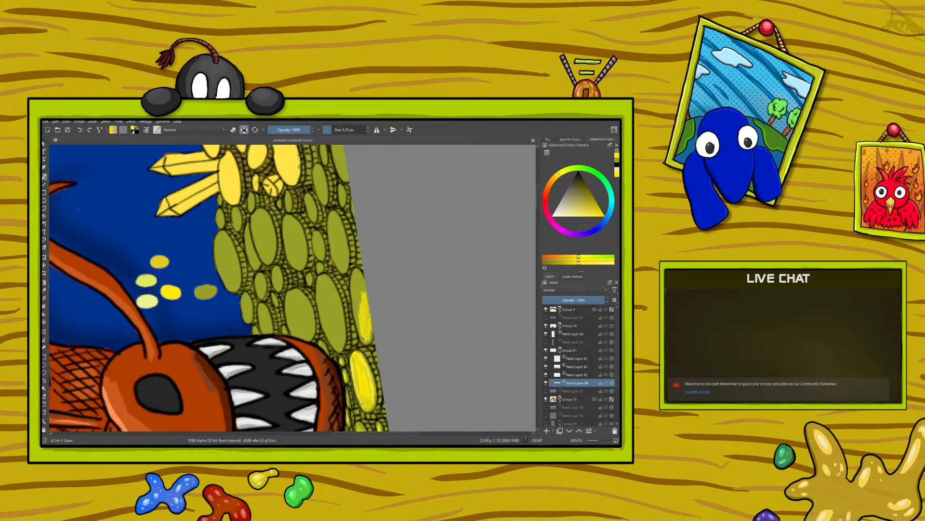
pyautogui.moveTo(357, 321)
pyautogui.mouseDown()
pyautogui.moveTo(356, 278)
pyautogui.moveTo(364, 299)
pyautogui.mouseUp()
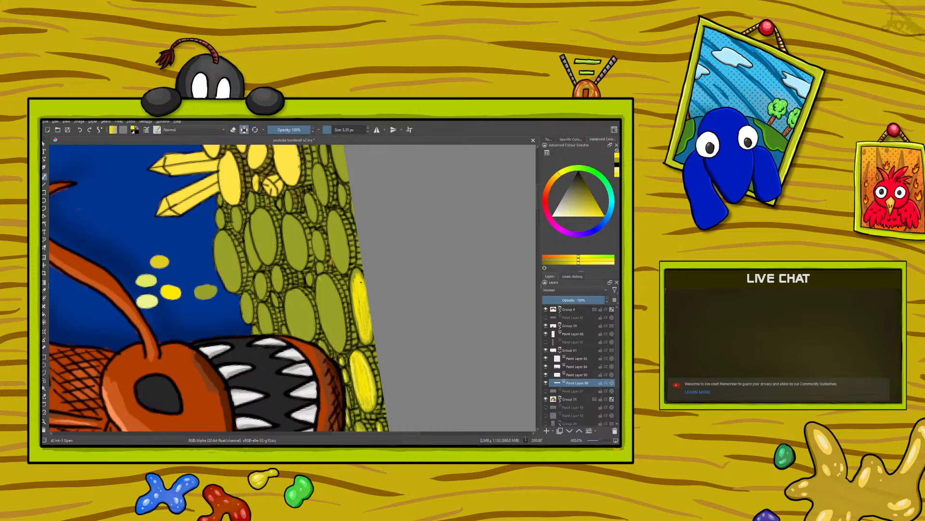
pyautogui.moveTo(353, 291); pyautogui.dragTo(356, 316)
pyautogui.moveTo(354, 277); pyautogui.dragTo(354, 281)
# Add bright yellow strokes to the two large coins and the smaller coins directly beside the dragon's jaw
pyautogui.moveTo(336, 311)
pyautogui.mouseDown()
pyautogui.moveTo(337, 333)
pyautogui.moveTo(329, 300)
pyautogui.moveTo(326, 319)
pyautogui.moveTo(324, 295)
pyautogui.moveTo(331, 296)
pyautogui.moveTo(320, 287)
pyautogui.moveTo(320, 322)
pyautogui.moveTo(337, 346)
pyautogui.moveTo(339, 337)
pyautogui.mouseUp()
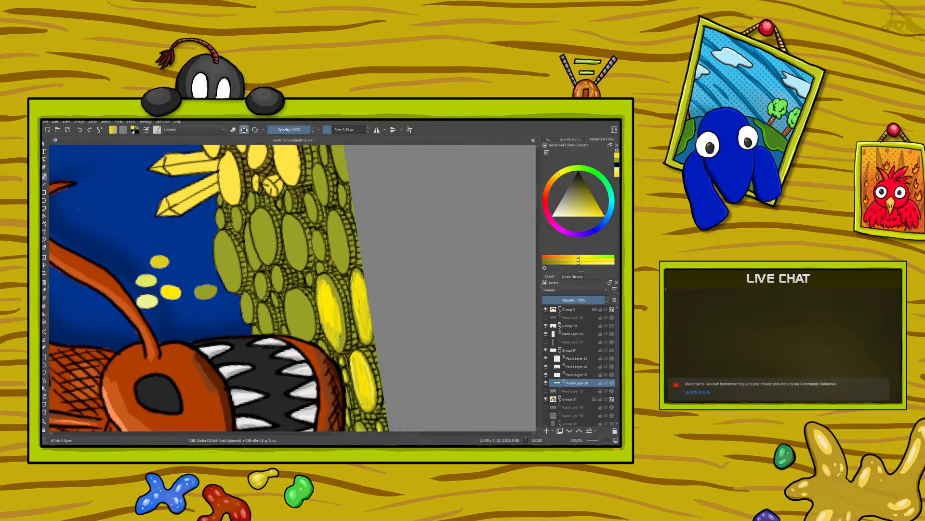
pyautogui.moveTo(340, 305); pyautogui.dragTo(333, 299)
pyautogui.moveTo(318, 280); pyautogui.dragTo(317, 293)
pyautogui.moveTo(311, 308)
pyautogui.mouseDown()
pyautogui.moveTo(305, 343)
pyautogui.moveTo(304, 316)
pyautogui.moveTo(295, 329)
pyautogui.moveTo(288, 307)
pyautogui.moveTo(299, 319)
pyautogui.moveTo(302, 300)
pyautogui.moveTo(307, 320)
pyautogui.mouseUp()
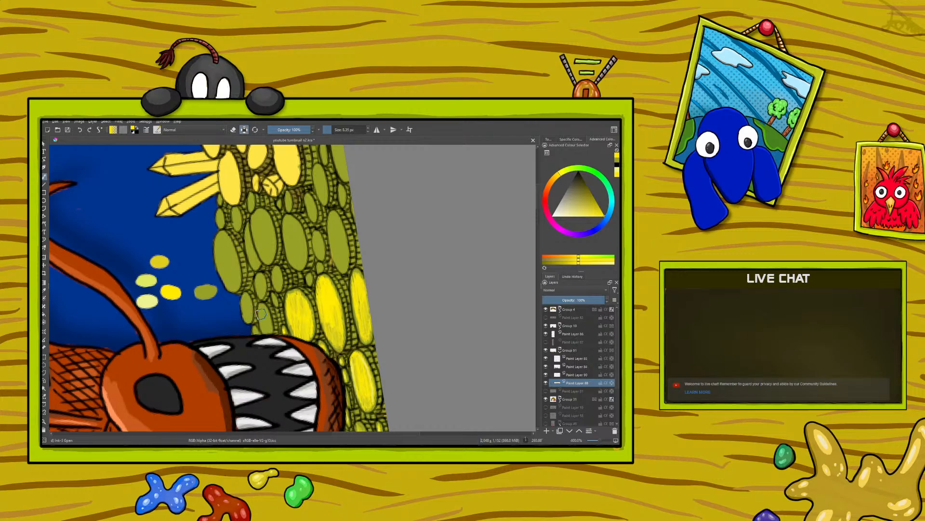
pyautogui.moveTo(267, 320)
pyautogui.mouseDown()
pyautogui.moveTo(270, 331)
pyautogui.moveTo(263, 309)
pyautogui.mouseUp()
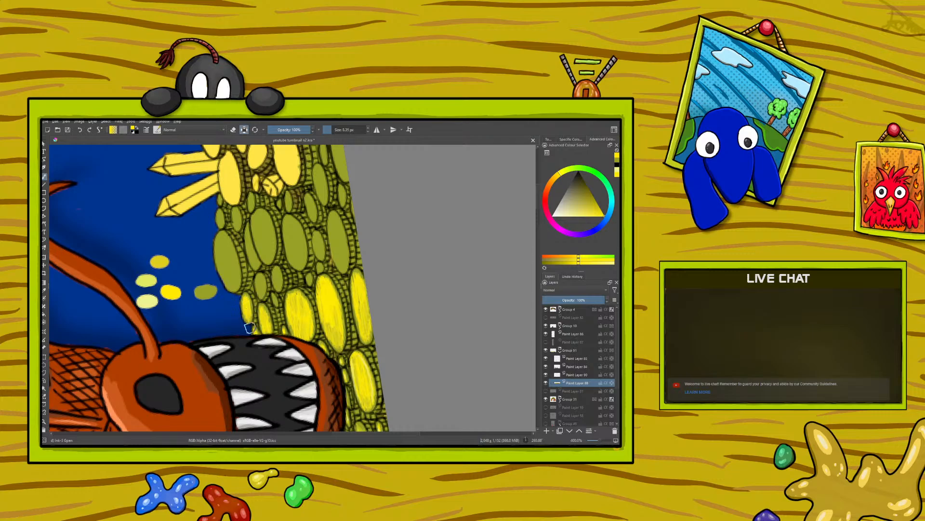
# Highlight the large coin bordering the blue background and the small coins between the rows with bright yellow
pyautogui.moveTo(227, 246)
pyautogui.mouseDown()
pyautogui.moveTo(235, 277)
pyautogui.moveTo(218, 260)
pyautogui.moveTo(223, 248)
pyautogui.moveTo(228, 263)
pyautogui.moveTo(228, 246)
pyautogui.moveTo(224, 258)
pyautogui.moveTo(217, 244)
pyautogui.mouseUp()
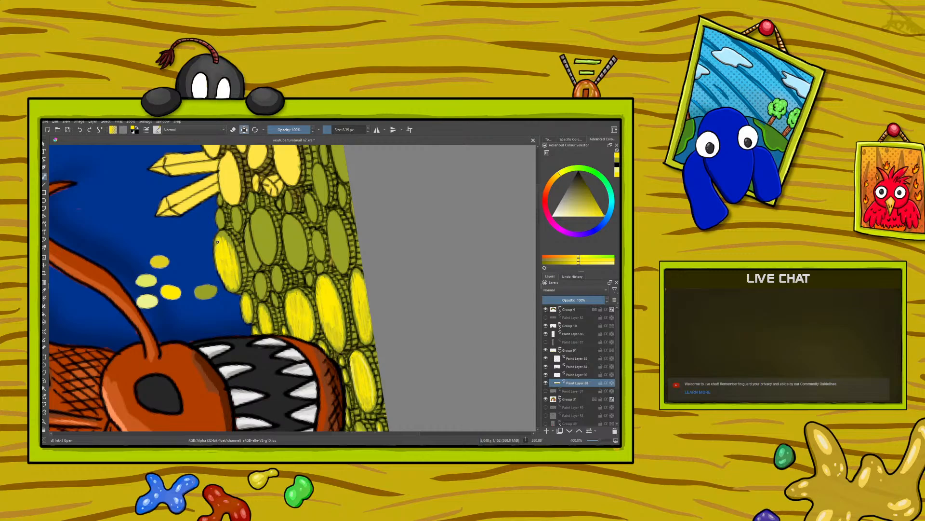
pyautogui.moveTo(228, 237); pyautogui.dragTo(235, 261)
pyautogui.moveTo(262, 283); pyautogui.dragTo(260, 292)
pyautogui.moveTo(276, 270); pyautogui.dragTo(277, 287)
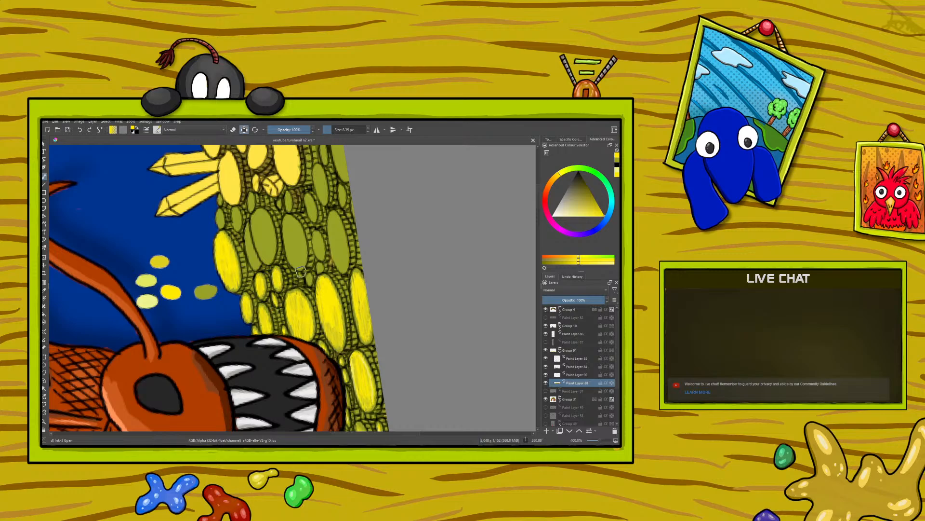
pyautogui.moveTo(308, 278); pyautogui.dragTo(309, 284)
# Paint bright yellow highlights on the next row of three large olive coins and the small coins beside them
pyautogui.scroll(5, 539, 200)
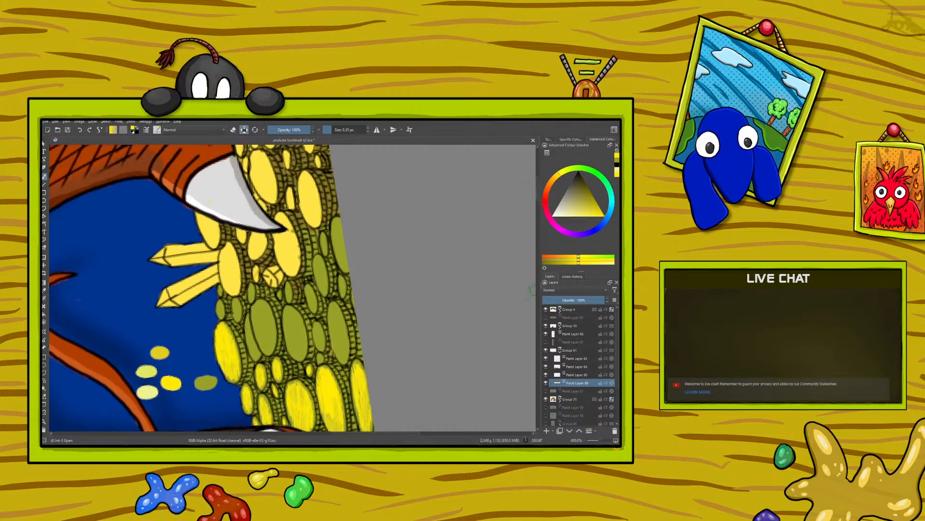
pyautogui.moveTo(320, 355); pyautogui.dragTo(321, 358)
pyautogui.moveTo(321, 347)
pyautogui.mouseDown()
pyautogui.moveTo(331, 321)
pyautogui.moveTo(346, 354)
pyautogui.moveTo(337, 311)
pyautogui.moveTo(336, 335)
pyautogui.moveTo(331, 310)
pyautogui.mouseUp()
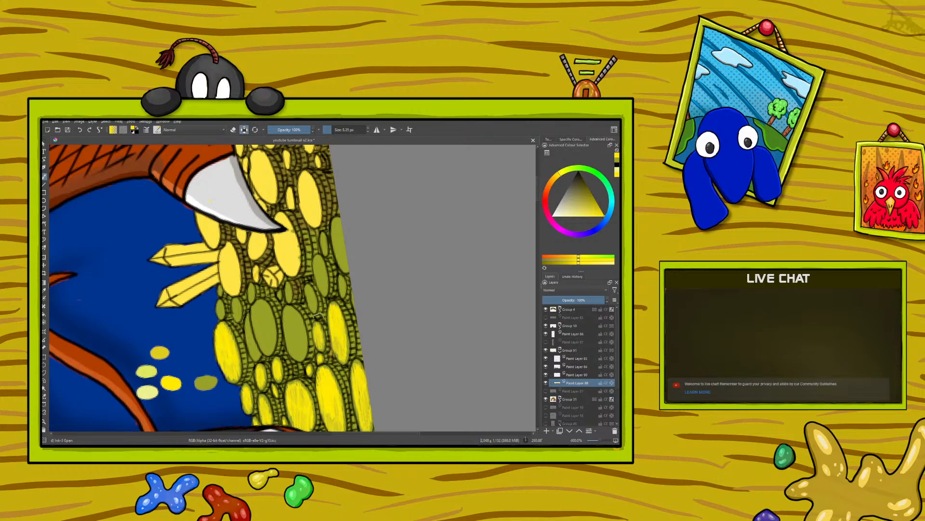
pyautogui.moveTo(298, 325)
pyautogui.mouseDown()
pyautogui.moveTo(300, 348)
pyautogui.moveTo(304, 334)
pyautogui.moveTo(296, 337)
pyautogui.moveTo(293, 315)
pyautogui.moveTo(290, 333)
pyautogui.moveTo(288, 311)
pyautogui.moveTo(288, 345)
pyautogui.moveTo(290, 331)
pyautogui.moveTo(294, 351)
pyautogui.moveTo(300, 344)
pyautogui.mouseUp()
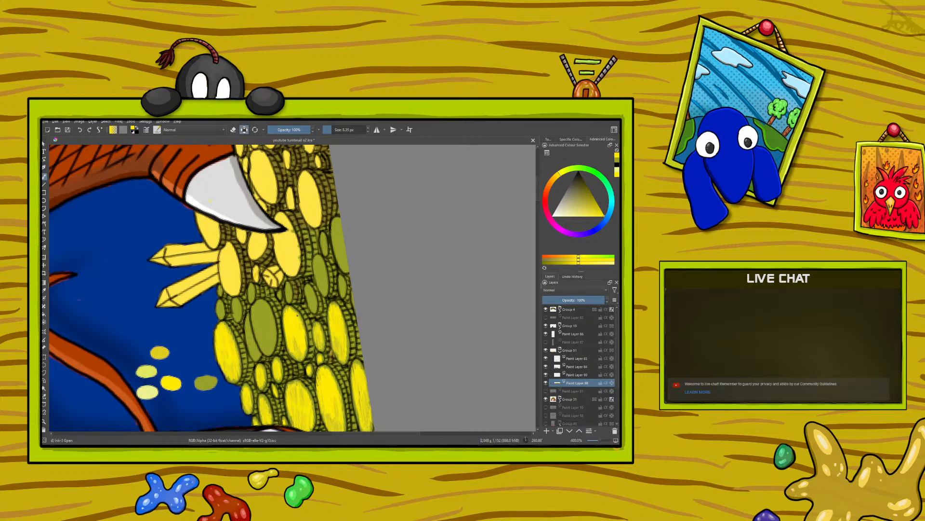
pyautogui.moveTo(268, 337)
pyautogui.mouseDown()
pyautogui.moveTo(273, 324)
pyautogui.moveTo(266, 337)
pyautogui.moveTo(253, 310)
pyautogui.moveTo(270, 319)
pyautogui.mouseUp()
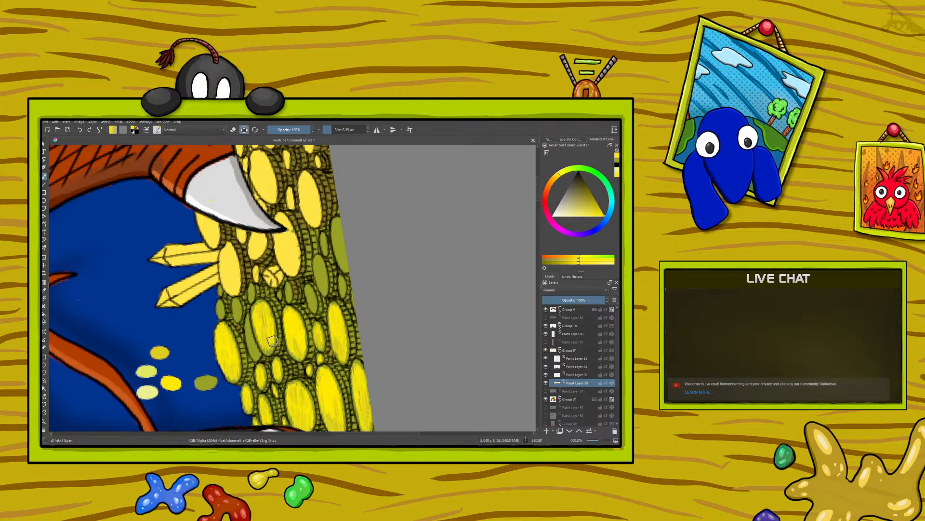
pyautogui.moveTo(257, 304); pyautogui.dragTo(253, 309)
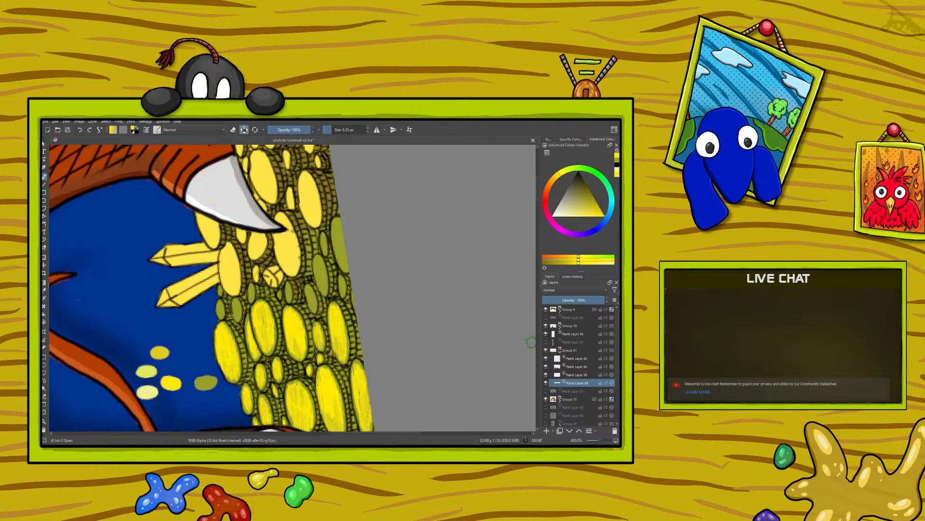
# Highlight the remaining olive coins between the claw and the canvas edge with bright yellow strokes
pyautogui.moveTo(538, 191)
pyautogui.mouseDown()
pyautogui.moveTo(537, 178)
pyautogui.moveTo(547, 195)
pyautogui.mouseUp()
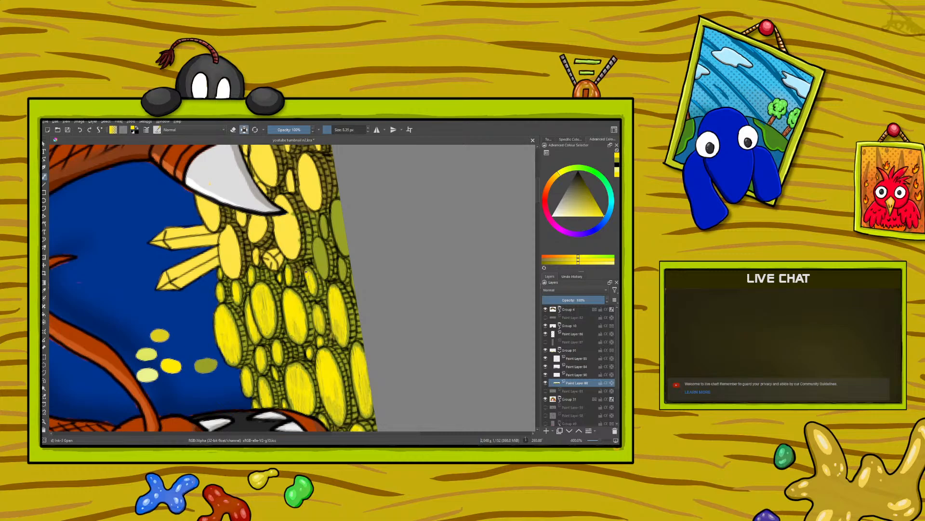
pyautogui.moveTo(321, 245); pyautogui.dragTo(323, 265)
pyautogui.moveTo(341, 275)
pyautogui.mouseDown()
pyautogui.moveTo(341, 264)
pyautogui.moveTo(353, 286)
pyautogui.mouseUp()
pyautogui.moveTo(344, 246)
pyautogui.mouseDown()
pyautogui.moveTo(347, 250)
pyautogui.moveTo(334, 208)
pyautogui.mouseUp()
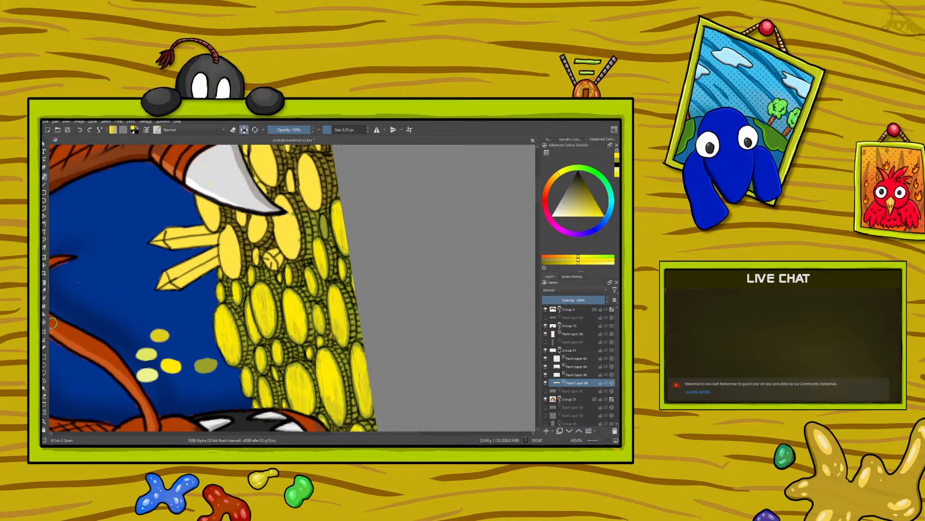
# Sample the palest yellow swatch as the brush colour for the coin highlights
pyautogui.click(45, 290)
pyautogui.click(150, 368)
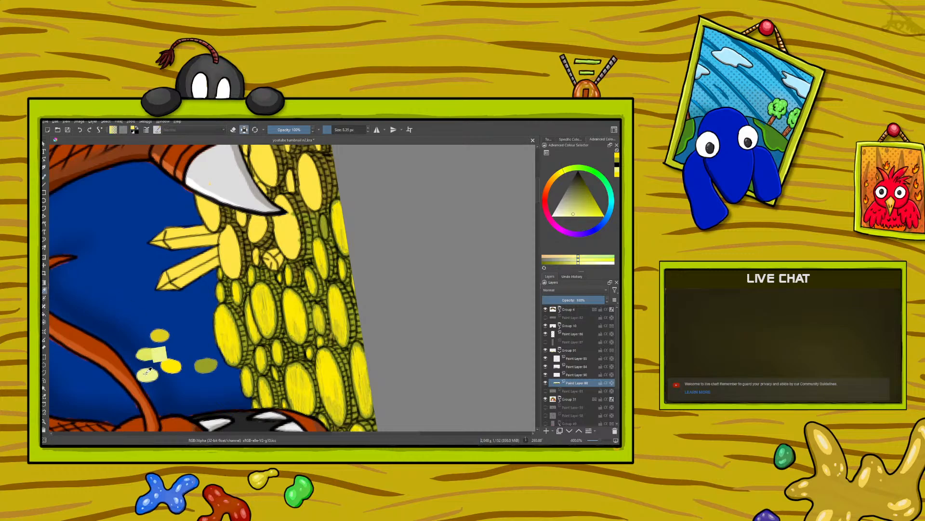
pyautogui.press('b')
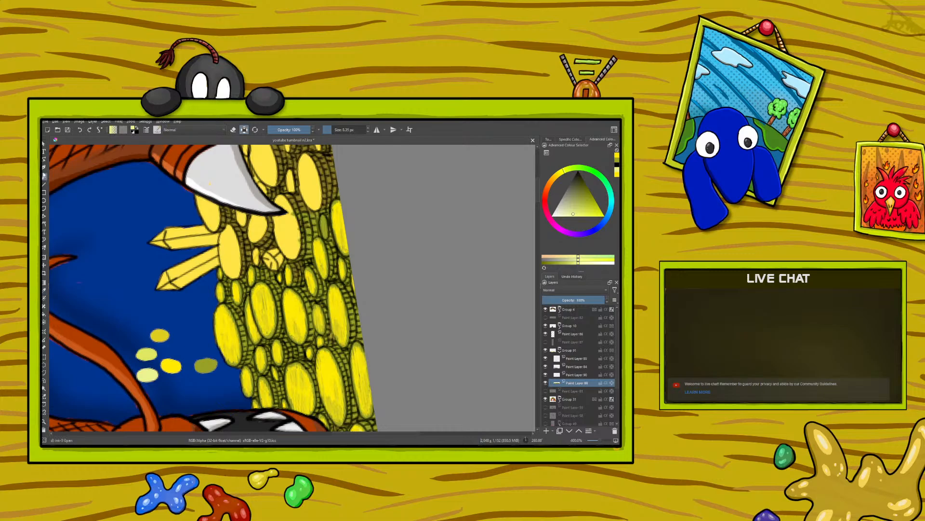
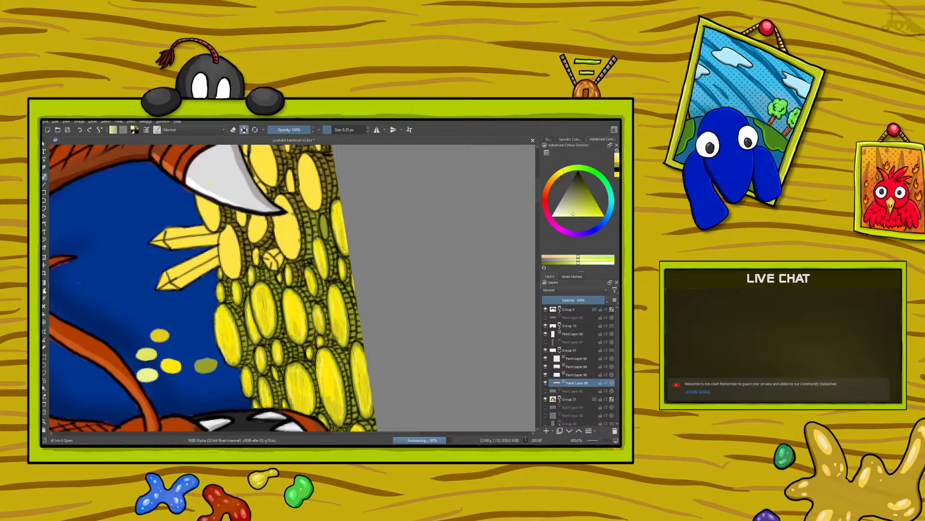
# Brighten the small olive coin near the canvas edge with bright yellow and add pale yellow highlights
pyautogui.keyDown('ctrl'); pyautogui.click(171, 366); pyautogui.keyUp('ctrl')
pyautogui.moveTo(324, 221); pyautogui.dragTo(325, 235)
pyautogui.click(44, 290)
pyautogui.click(145, 355)
pyautogui.press('b')
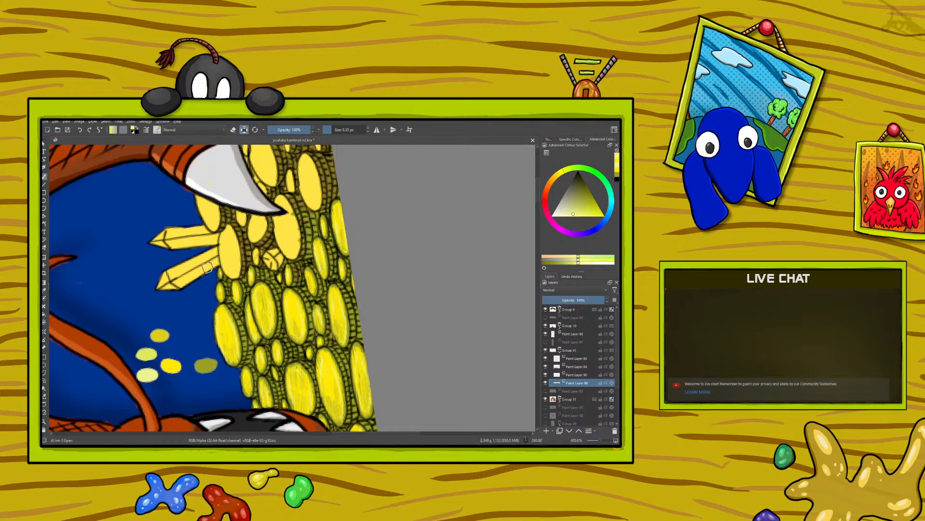
# Shade inside the highlighted coins with thin olive strokes, reducing the brush size to 4.74 px for the coins along the canvas edge
pyautogui.click(43, 290)
pyautogui.click(204, 365)
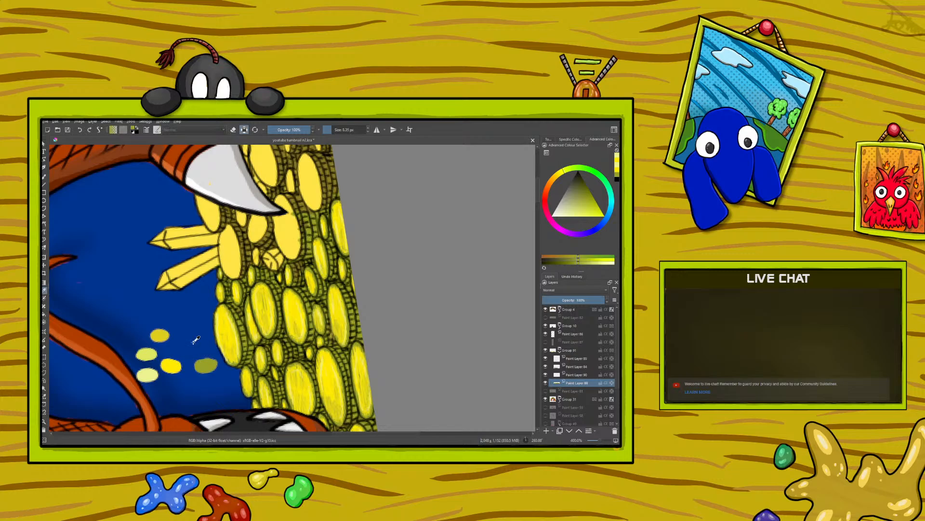
pyautogui.click(43, 177)
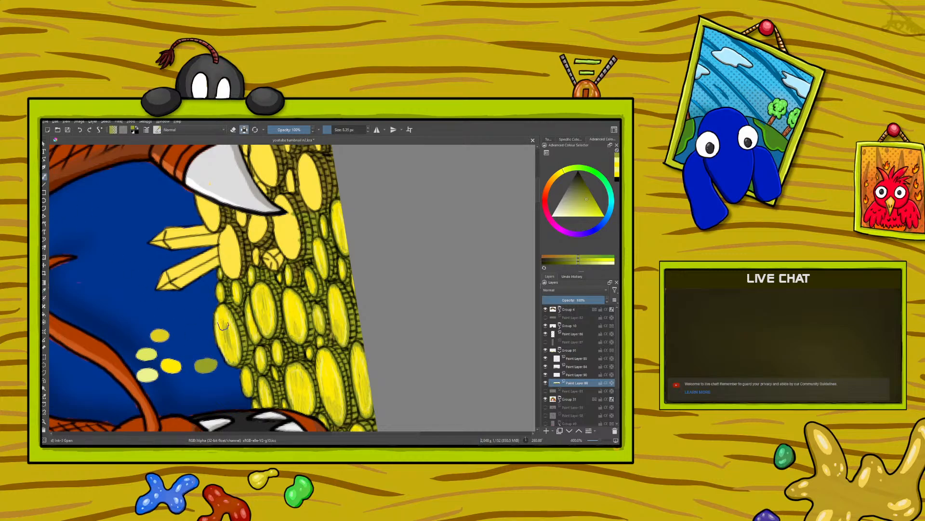
pyautogui.moveTo(228, 321); pyautogui.dragTo(232, 355)
pyautogui.moveTo(264, 296); pyautogui.dragTo(262, 303)
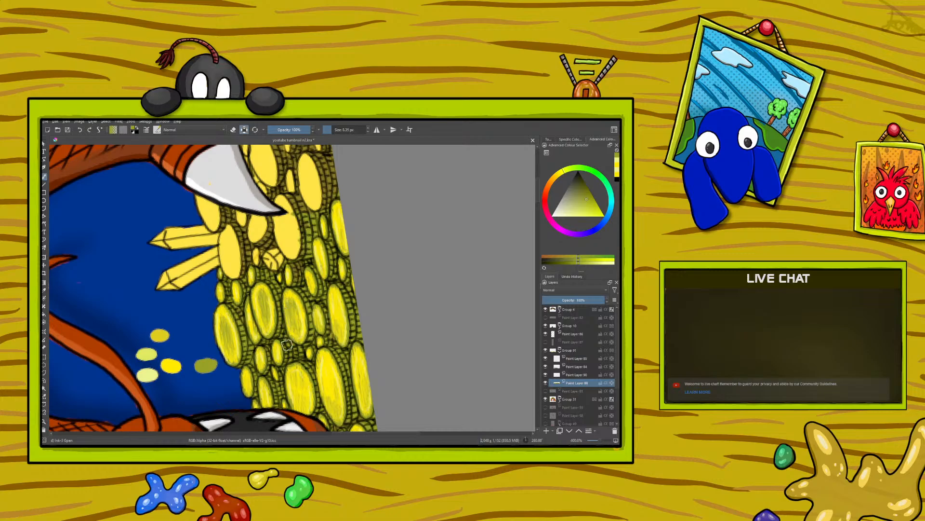
pyautogui.moveTo(334, 129); pyautogui.dragTo(332, 129)
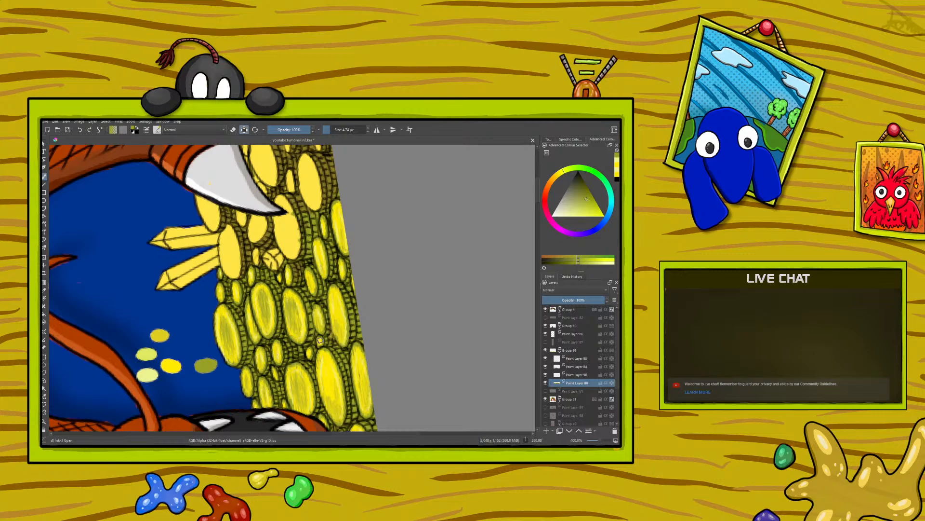
pyautogui.moveTo(363, 374); pyautogui.dragTo(360, 398)
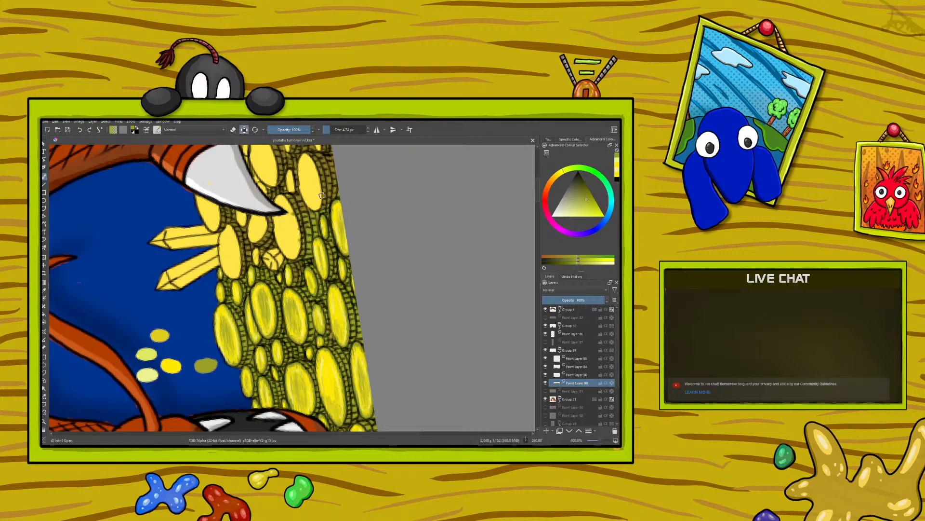
# Paint olive base colour over the plain yellow coins below the claw and around the crystals
pyautogui.rightClick(168, 303)
pyautogui.click(107, 218)
pyautogui.moveTo(599, 440); pyautogui.dragTo(598, 442)
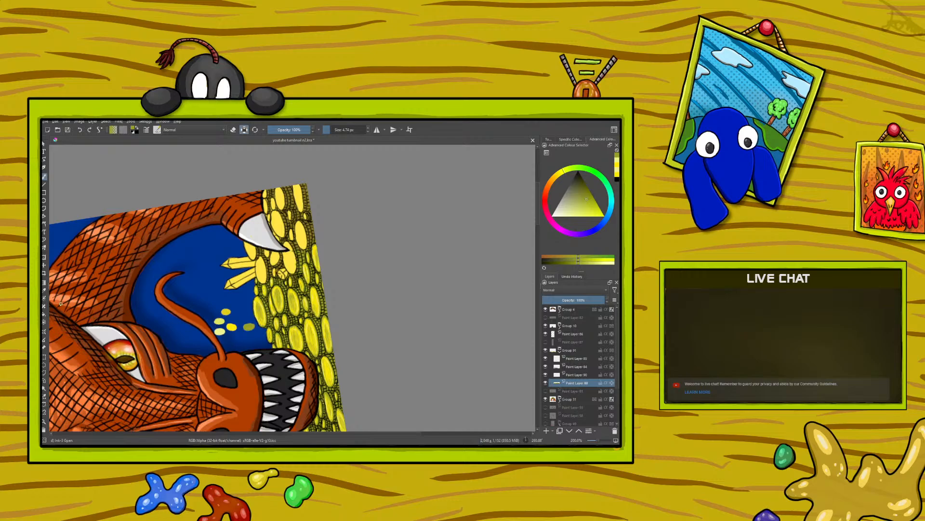
pyautogui.click(43, 291)
pyautogui.click(44, 176)
pyautogui.moveTo(272, 262)
pyautogui.mouseDown()
pyautogui.moveTo(268, 248)
pyautogui.moveTo(260, 282)
pyautogui.moveTo(258, 262)
pyautogui.moveTo(257, 275)
pyautogui.mouseUp()
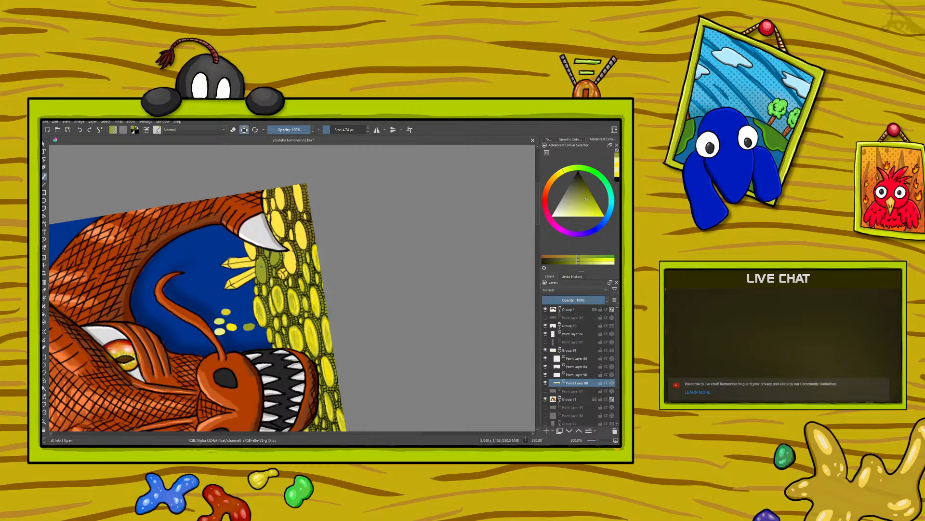
pyautogui.moveTo(258, 261)
pyautogui.mouseDown()
pyautogui.moveTo(245, 240)
pyautogui.moveTo(251, 259)
pyautogui.mouseUp()
pyautogui.moveTo(297, 274)
pyautogui.mouseDown()
pyautogui.moveTo(291, 246)
pyautogui.moveTo(287, 274)
pyautogui.moveTo(284, 255)
pyautogui.mouseUp()
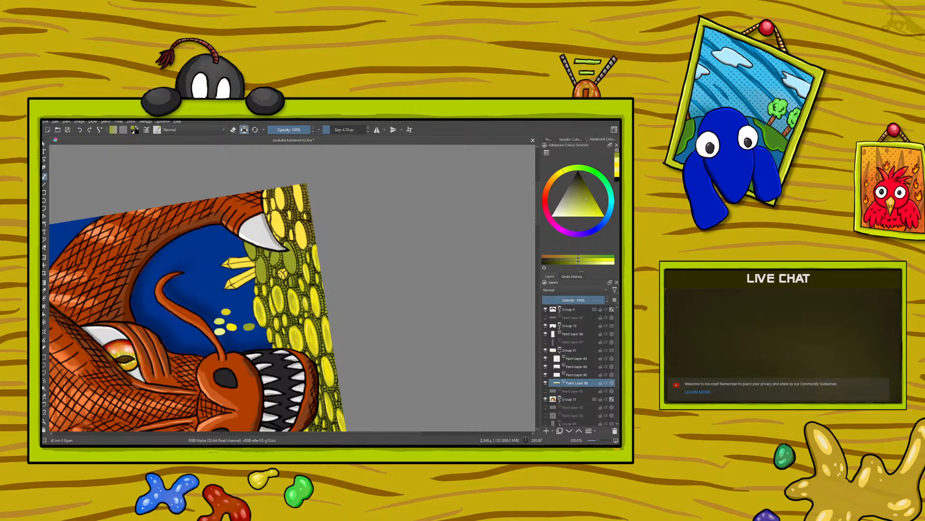
# Cover the remaining plain yellow coins between the claw and the canvas corner with olive
pyautogui.moveTo(312, 239)
pyautogui.mouseDown()
pyautogui.moveTo(311, 226)
pyautogui.moveTo(304, 243)
pyautogui.moveTo(298, 226)
pyautogui.moveTo(301, 193)
pyautogui.moveTo(298, 227)
pyautogui.moveTo(295, 186)
pyautogui.moveTo(283, 247)
pyautogui.moveTo(268, 215)
pyautogui.moveTo(270, 190)
pyautogui.mouseUp()
pyautogui.moveTo(274, 224); pyautogui.dragTo(274, 199)
pyautogui.moveTo(275, 232)
pyautogui.mouseDown()
pyautogui.moveTo(276, 189)
pyautogui.moveTo(286, 197)
pyautogui.mouseUp()
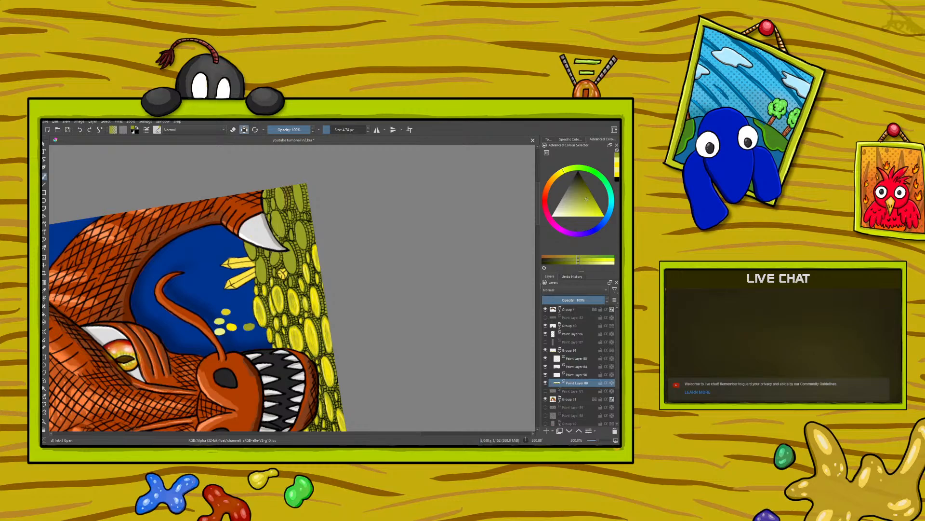
pyautogui.moveTo(288, 202); pyautogui.dragTo(290, 187)
# Paint bright yellow highlights over the fresh olive coins around the claw and up to the canvas corner
pyautogui.click(45, 291)
pyautogui.click(232, 326)
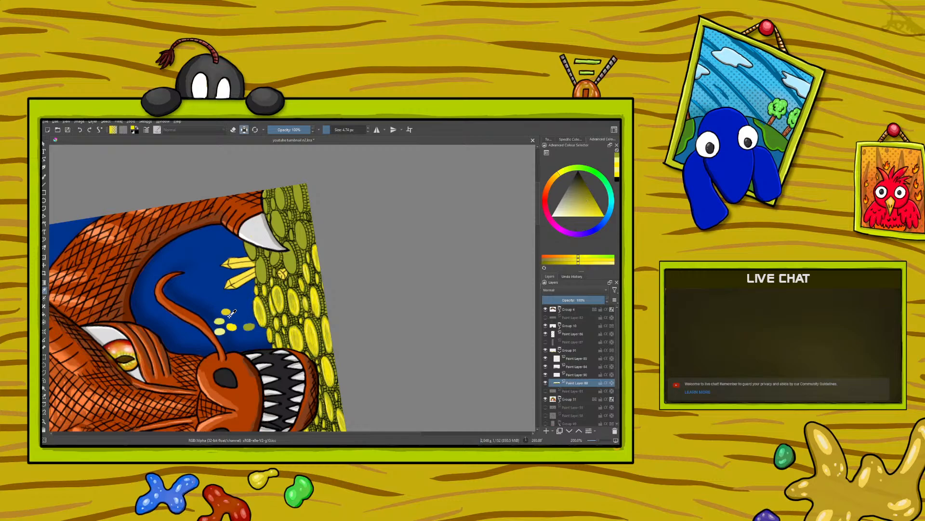
pyautogui.click(44, 177)
pyautogui.moveTo(264, 269); pyautogui.dragTo(264, 270)
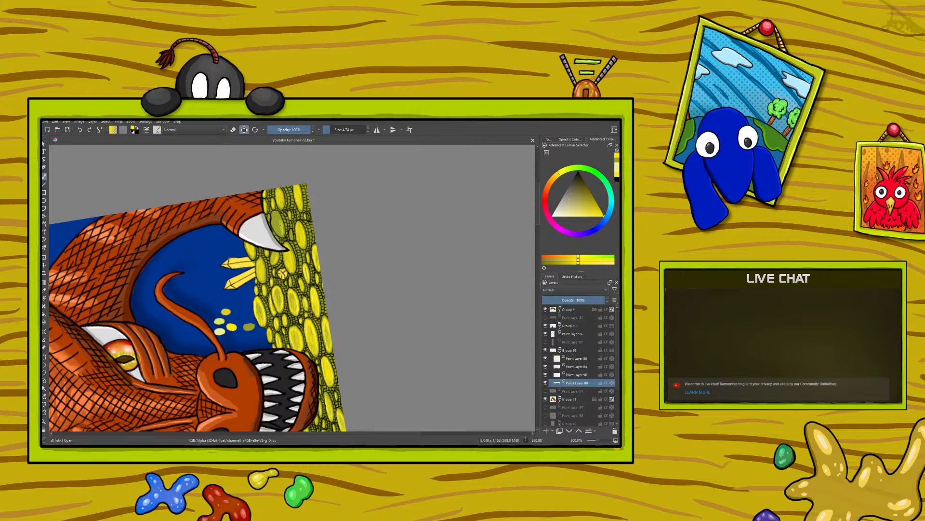
pyautogui.moveTo(277, 214); pyautogui.dragTo(276, 226)
# Add pale yellow highlights to the coins around the claw and refine their shading with olive
pyautogui.click(44, 291)
pyautogui.click(221, 327)
pyautogui.click(44, 176)
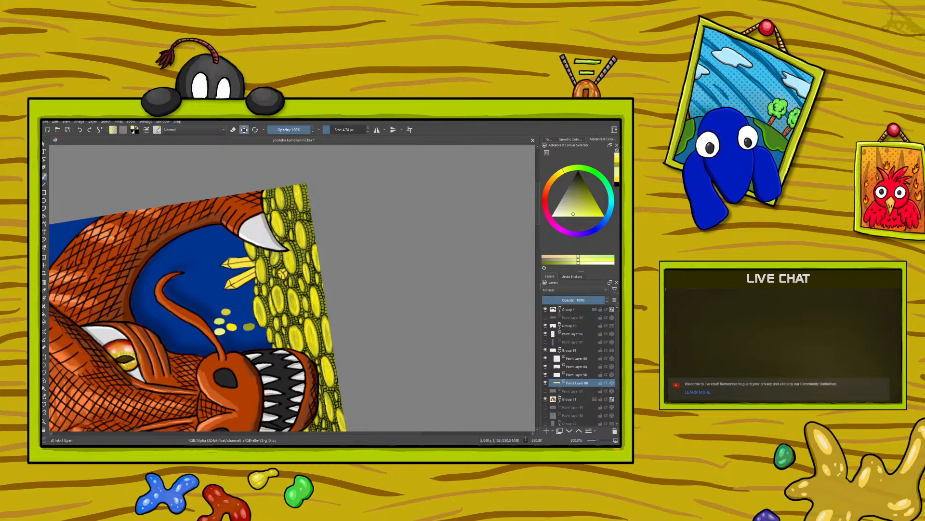
pyautogui.click(44, 290)
pyautogui.click(250, 326)
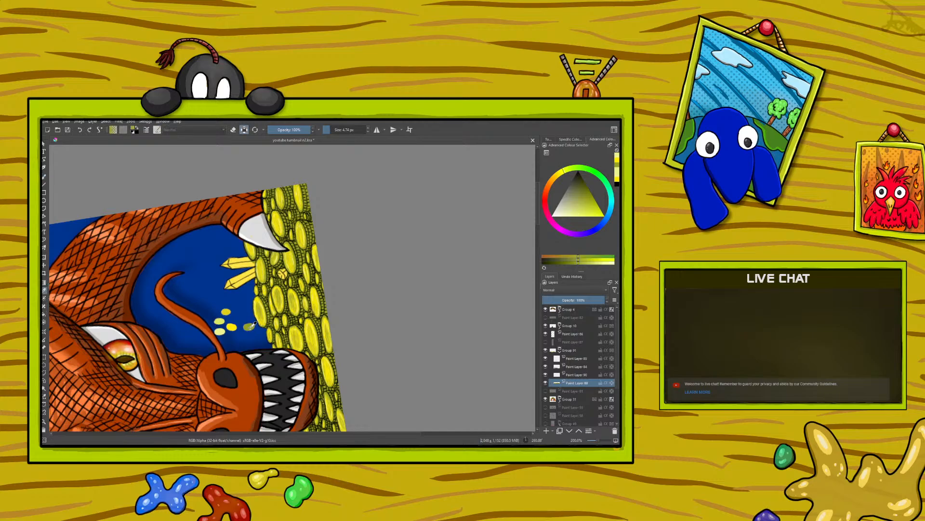
pyautogui.click(44, 171)
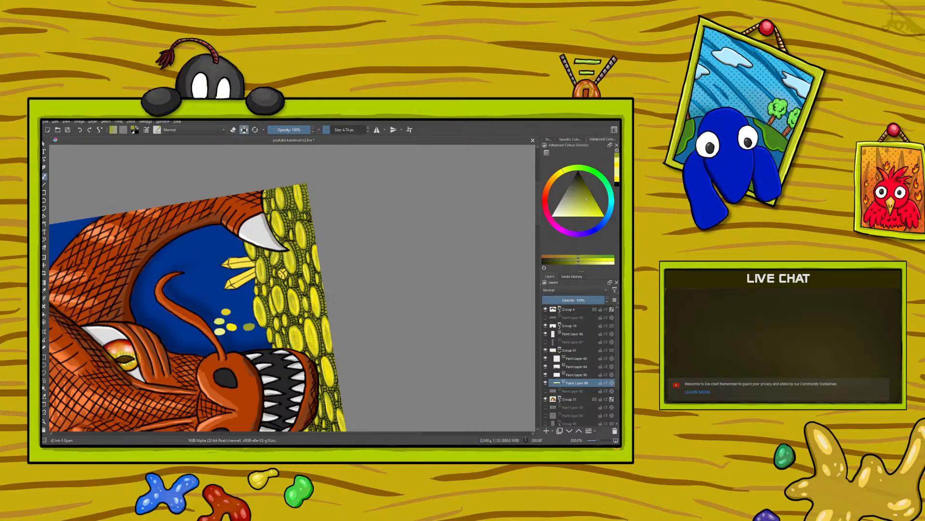
# Sample the bright yellow swatch as the brush colour
pyautogui.rightClick(161, 323)
pyautogui.click(133, 229)
pyautogui.click(44, 292)
pyautogui.click(231, 325)
pyautogui.press('b')
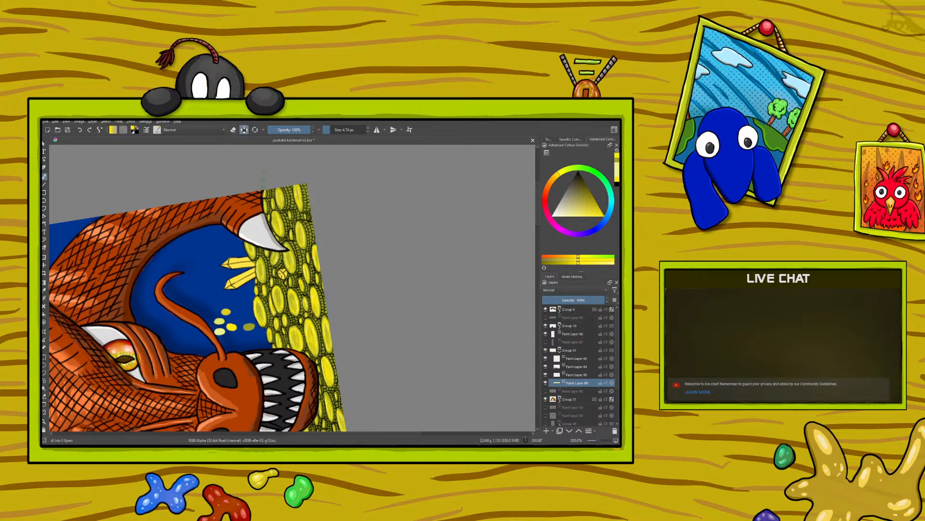
# Erase the colour swatches from the blue background with the Eraser Circle preset and return to the ink brush
pyautogui.rightClick(214, 304)
pyautogui.click(127, 203)
pyautogui.press('e')
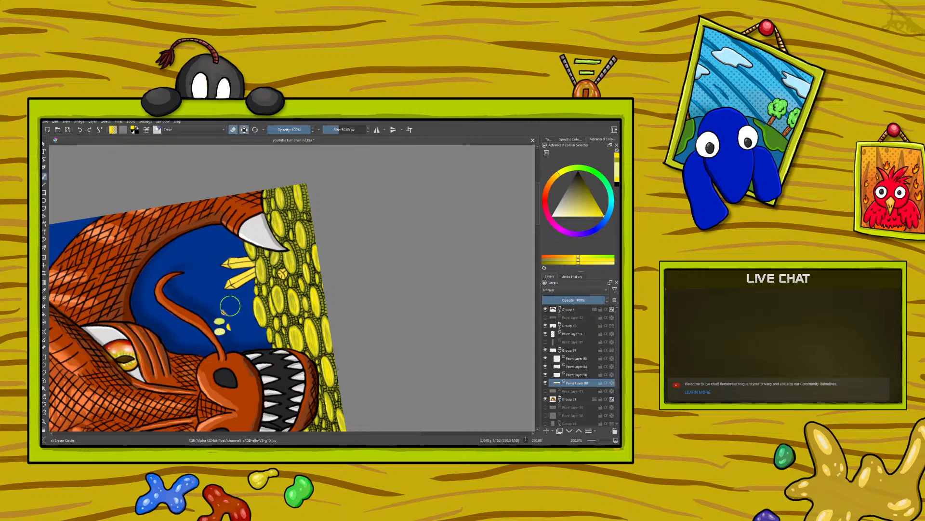
pyautogui.moveTo(225, 324); pyautogui.dragTo(227, 332)
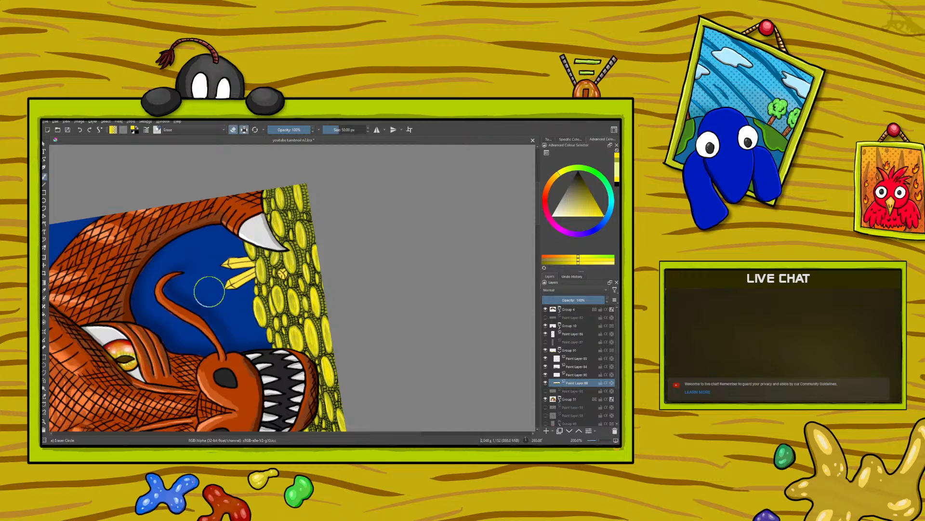
pyautogui.press('/')
# Reset the canvas rotation to show the whole coin hoard and save the illustration
pyautogui.rightClick(354, 339)
pyautogui.click(354, 284)
pyautogui.rightClick(354, 284)
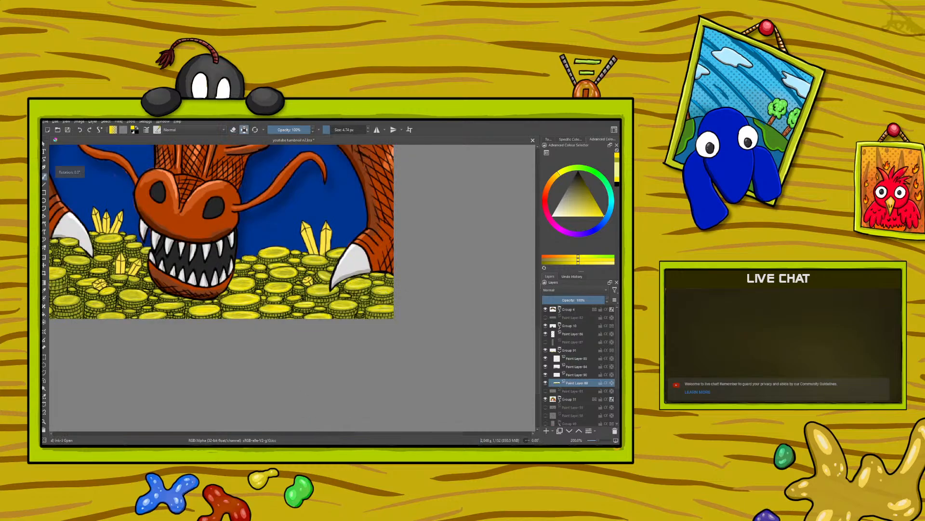
pyautogui.moveTo(596, 440); pyautogui.dragTo(594, 442)
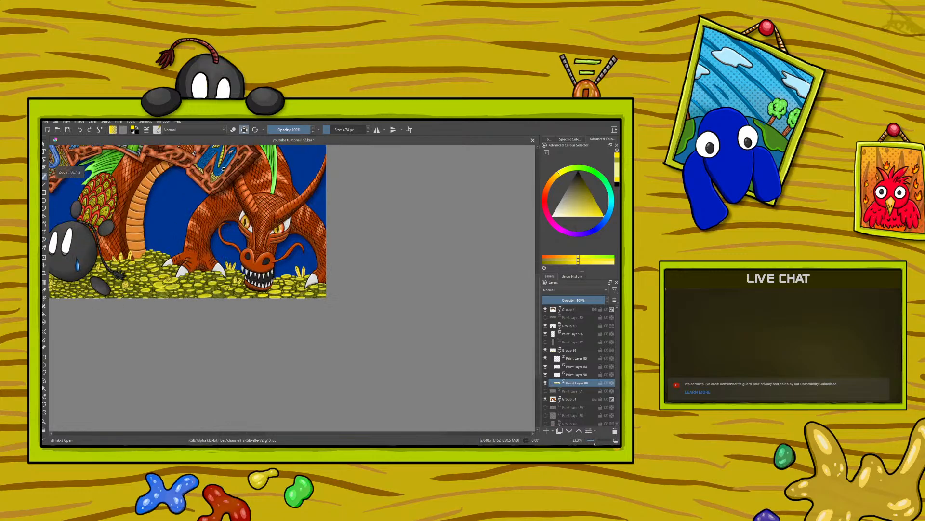
pyautogui.moveTo(295, 434); pyautogui.dragTo(217, 435)
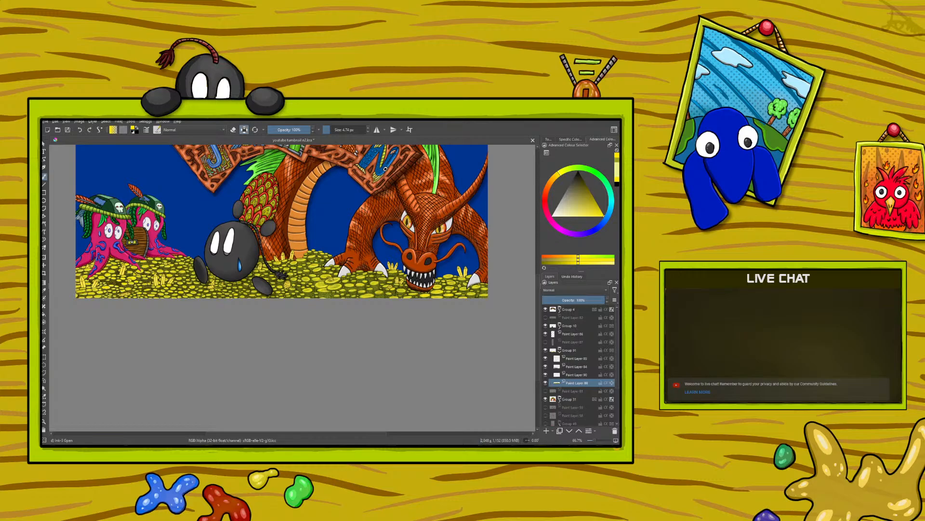
pyautogui.click(66, 130)
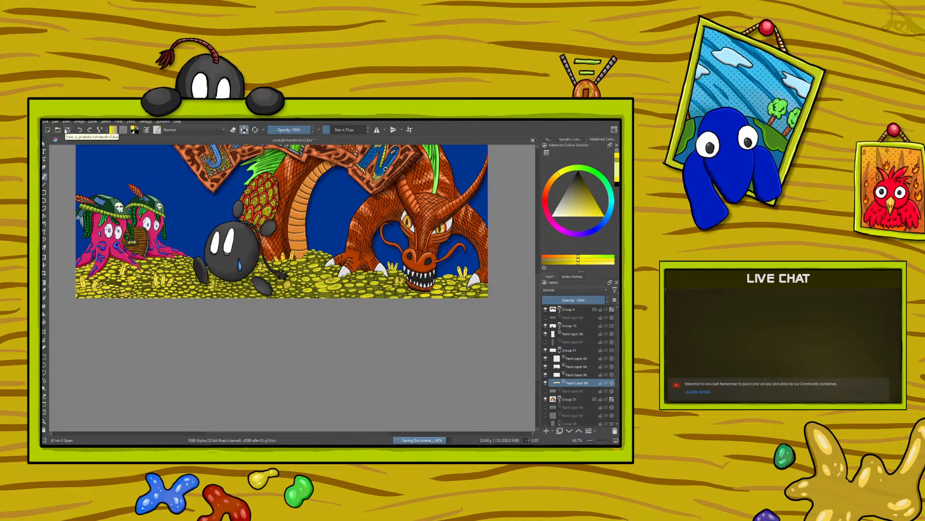